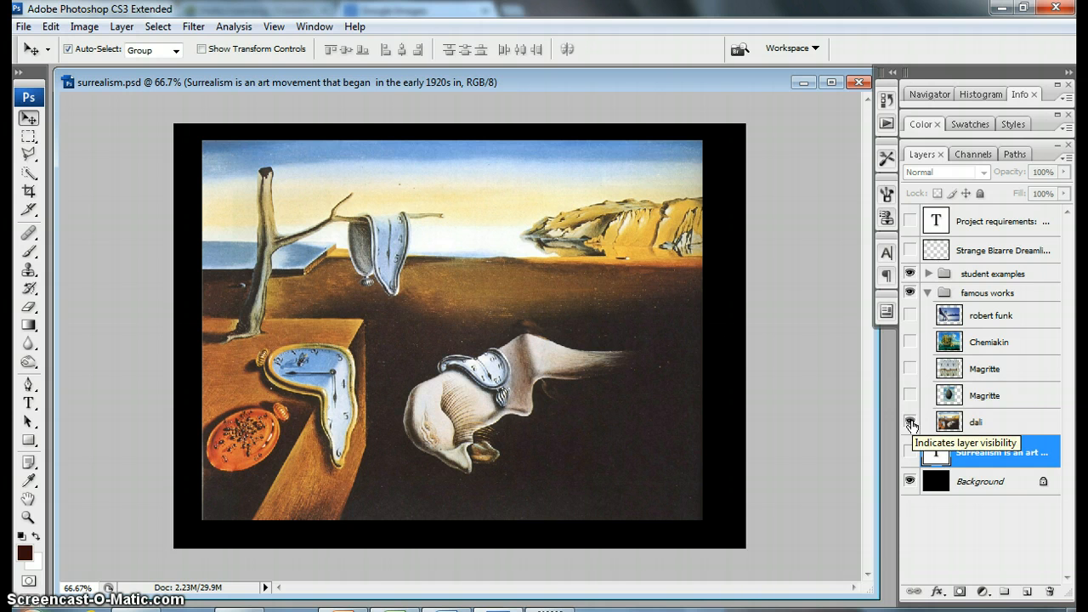
Step: View the artworks in the famous works group one at a time, from the dali layer up, hiding each again, and collapse the group
left_click(911, 423)
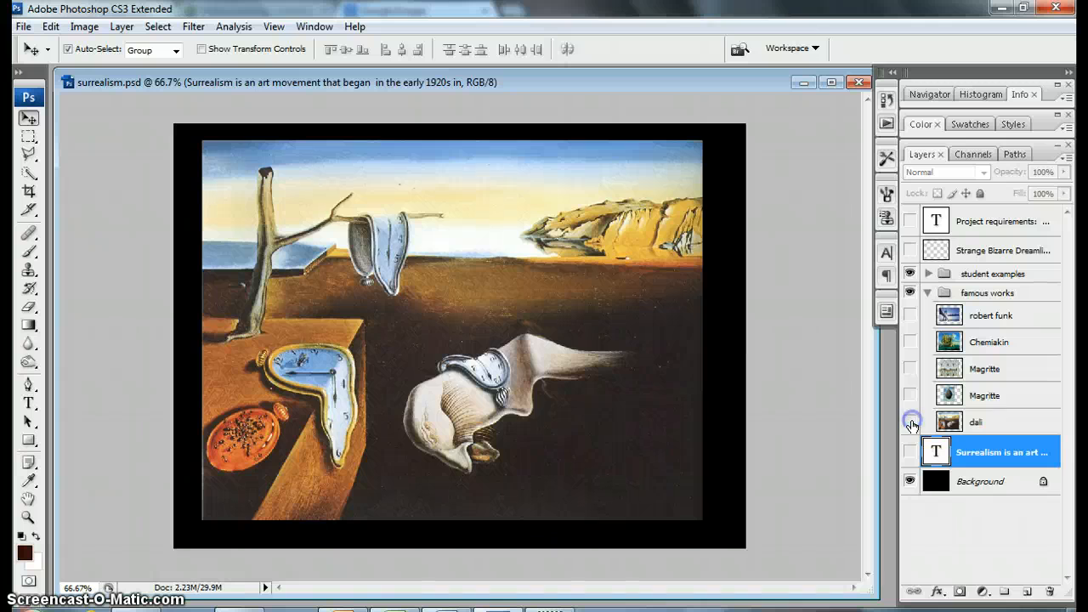
left_click(910, 423)
left_click(910, 395)
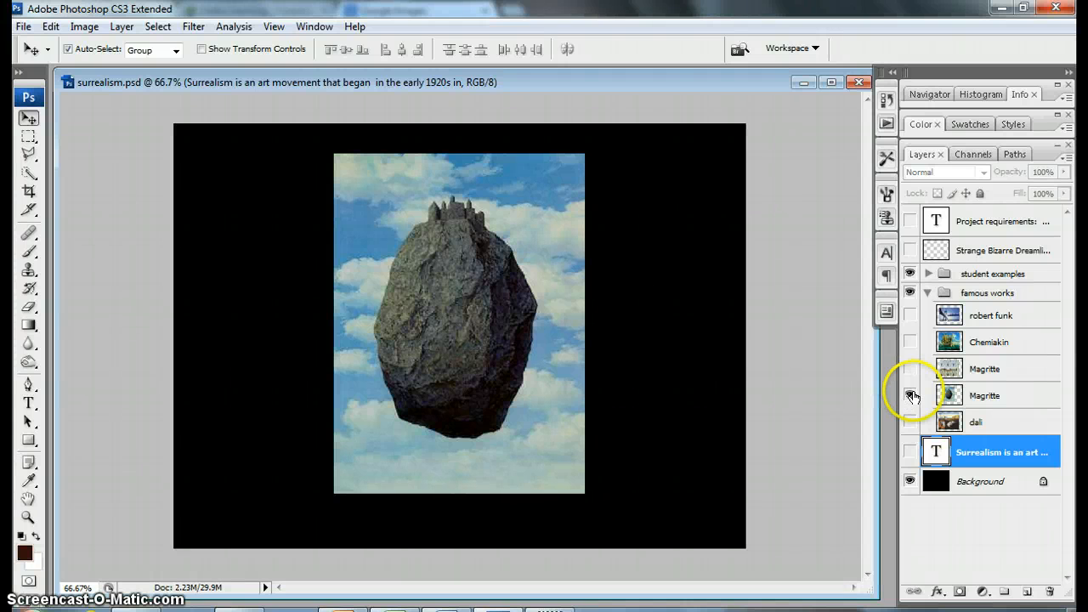
left_click(909, 395)
left_click(909, 369)
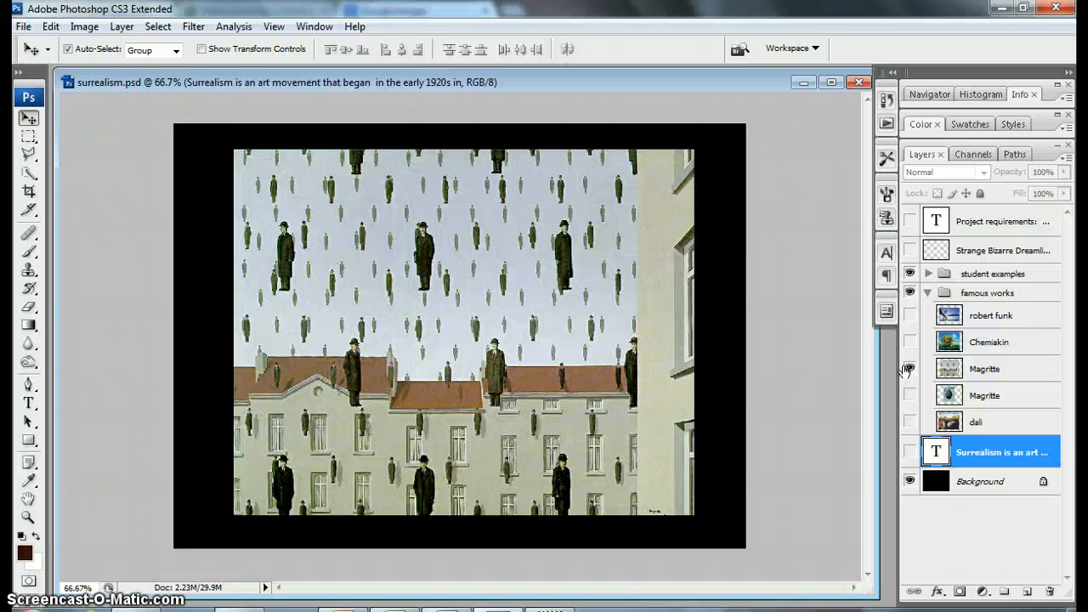
left_click(908, 369)
left_click(908, 342)
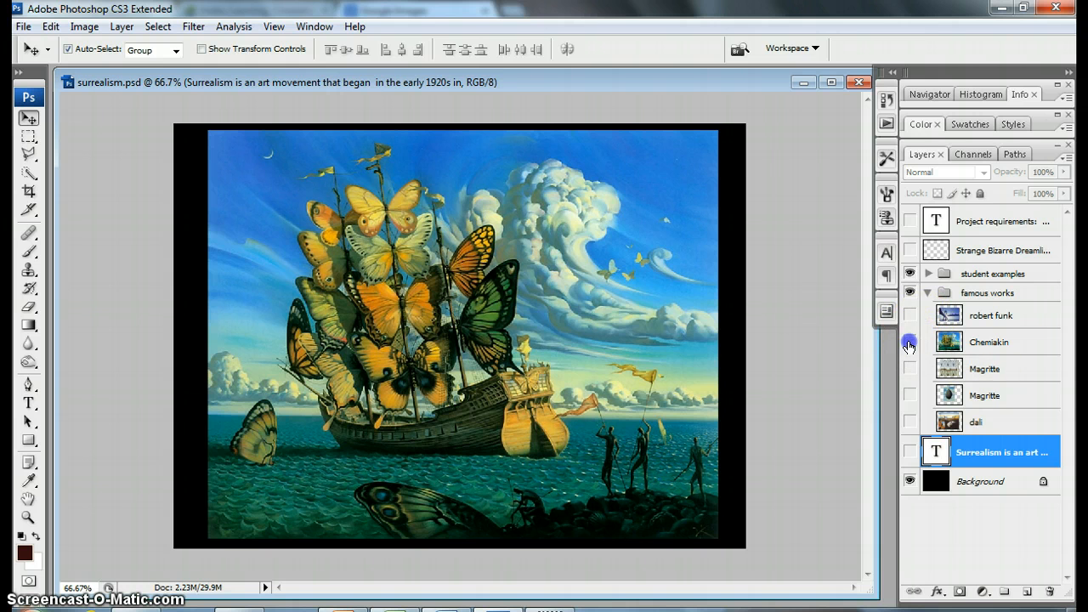
left_click(909, 342)
left_click(910, 316)
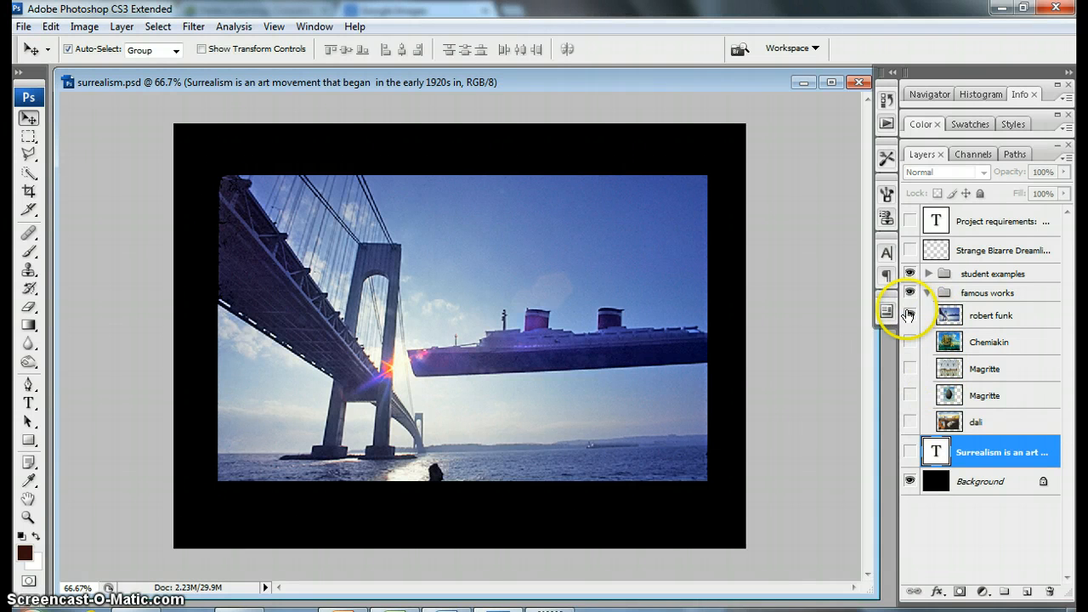
left_click(911, 314)
left_click(928, 293)
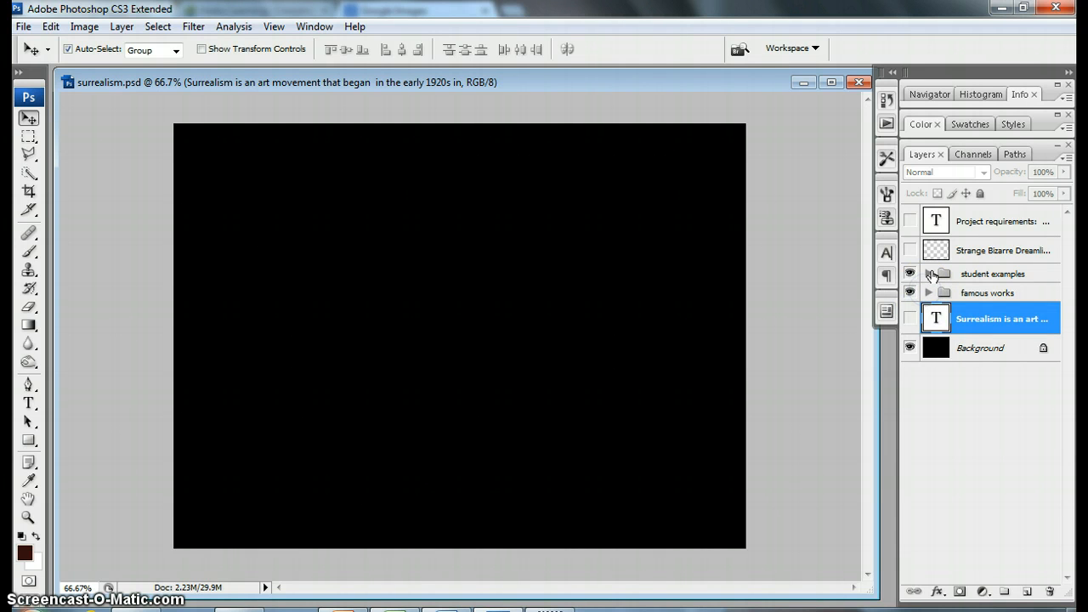
Step: Expand the student examples group, view its layers one at a time from Layer 13 up to Layer 15, and collapse the group
left_click(929, 274)
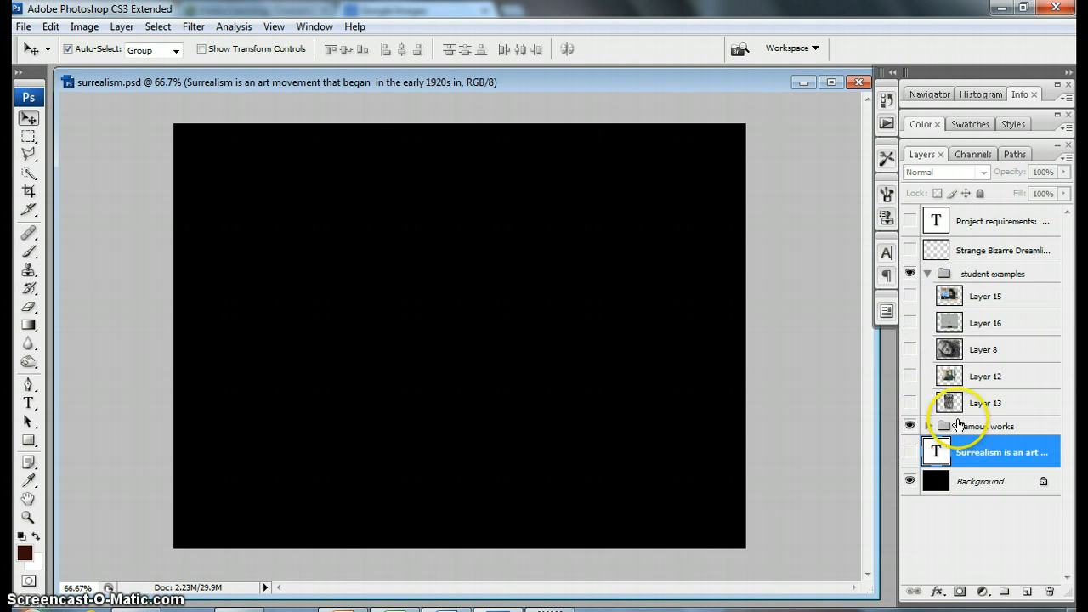
left_click(910, 402)
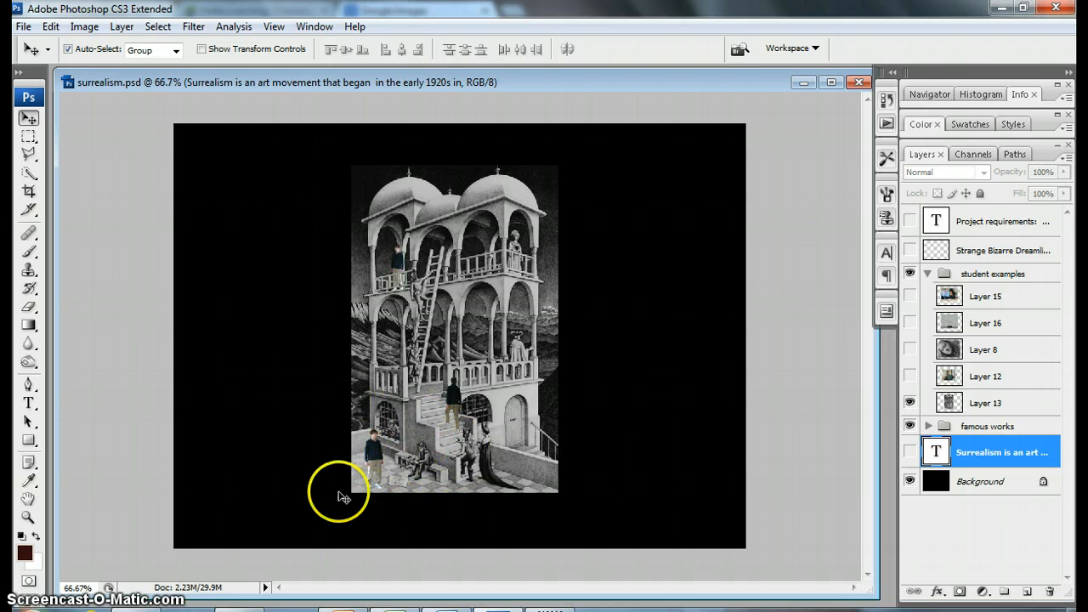
left_click(909, 402)
left_click(910, 376)
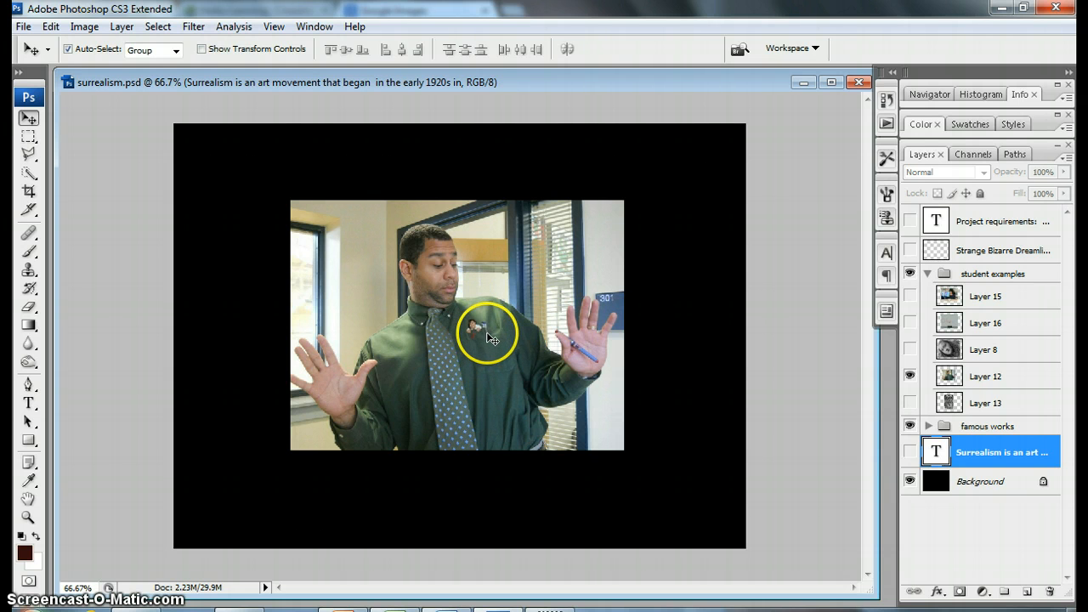
left_click(909, 379)
left_click(910, 350)
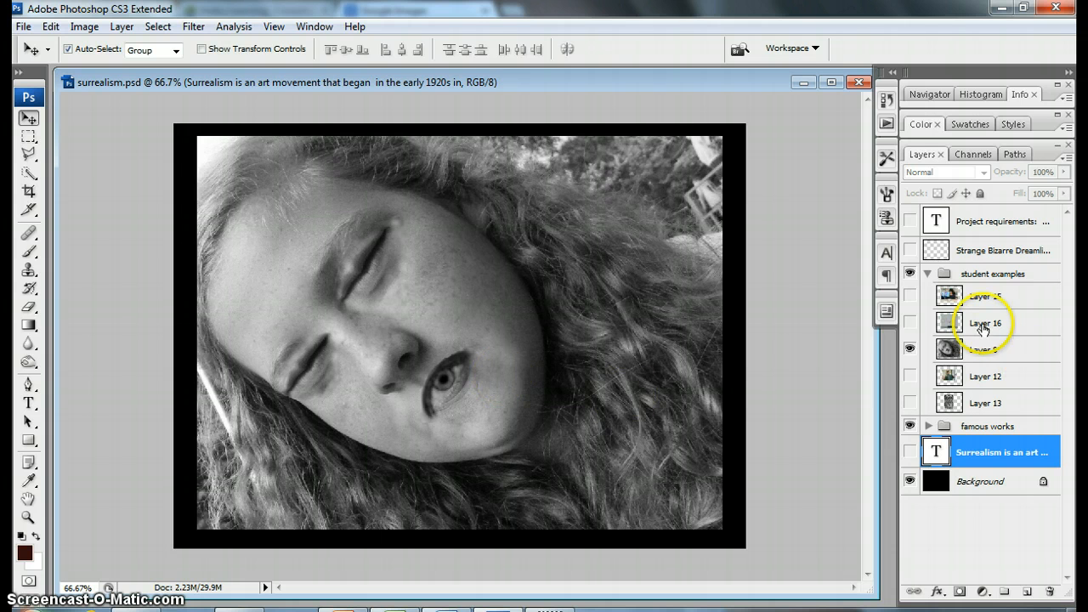
left_click(910, 349)
left_click(909, 323)
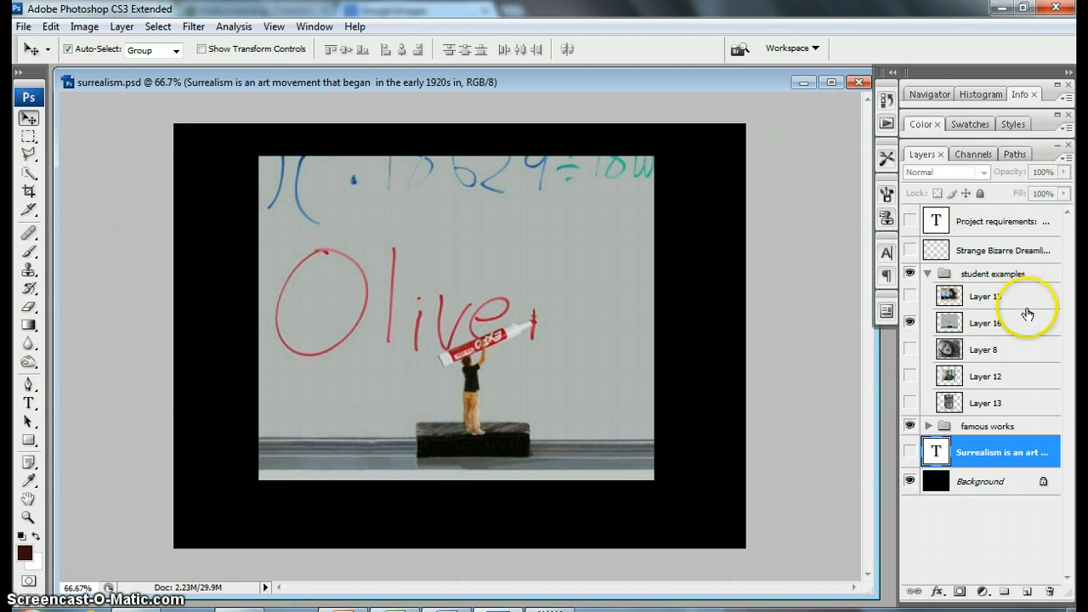
left_click(910, 318)
left_click(910, 296)
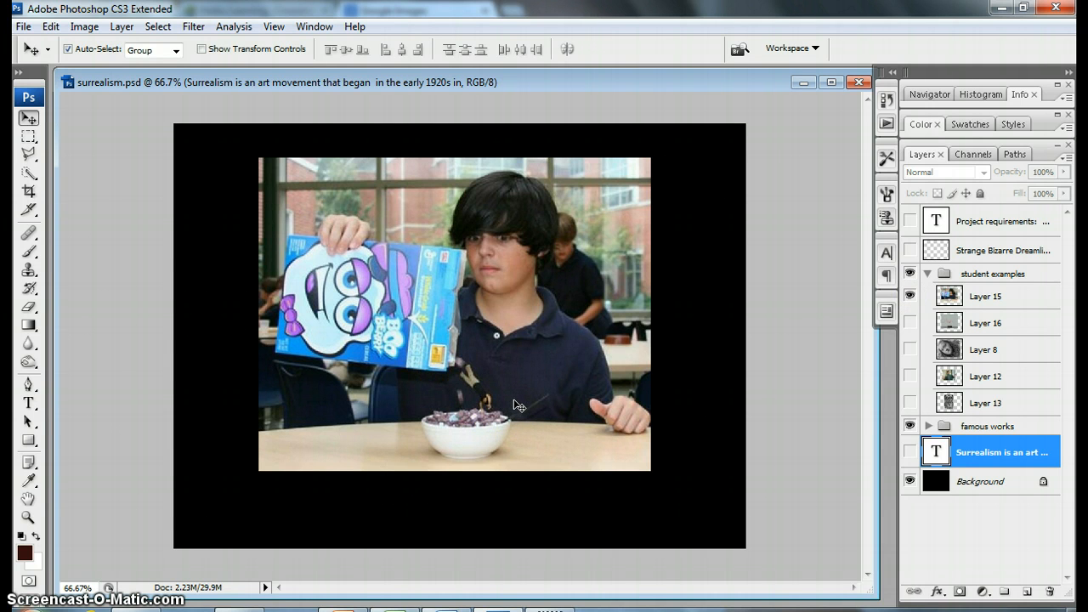
left_click(911, 296)
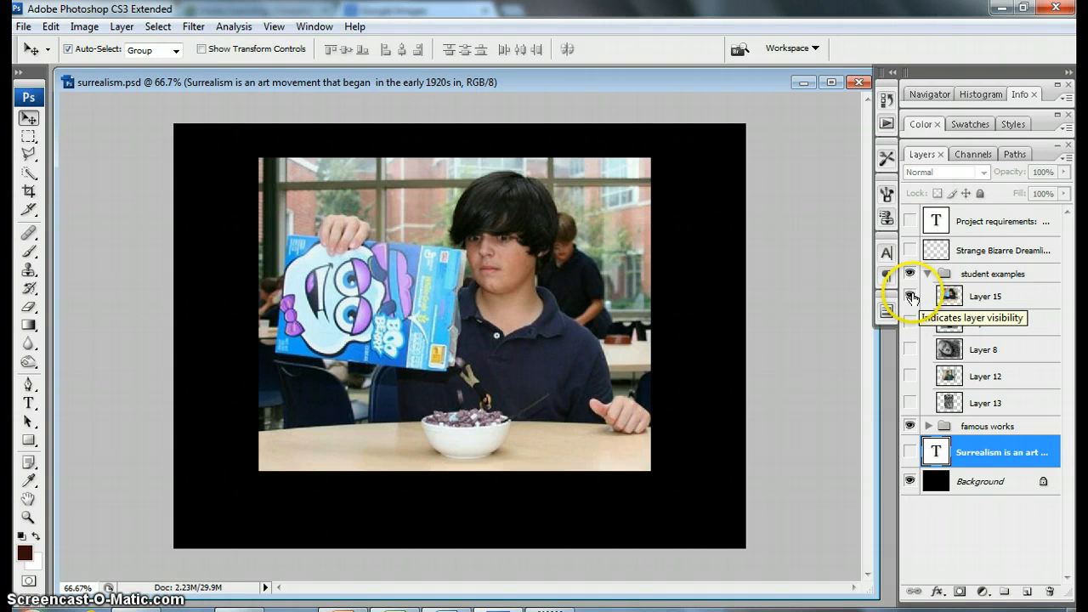
left_click(927, 275)
Step: Show and hide the Strange Bizarre Dreamlike word list and the Project requirements text layer one after the other to read them
left_click(909, 250)
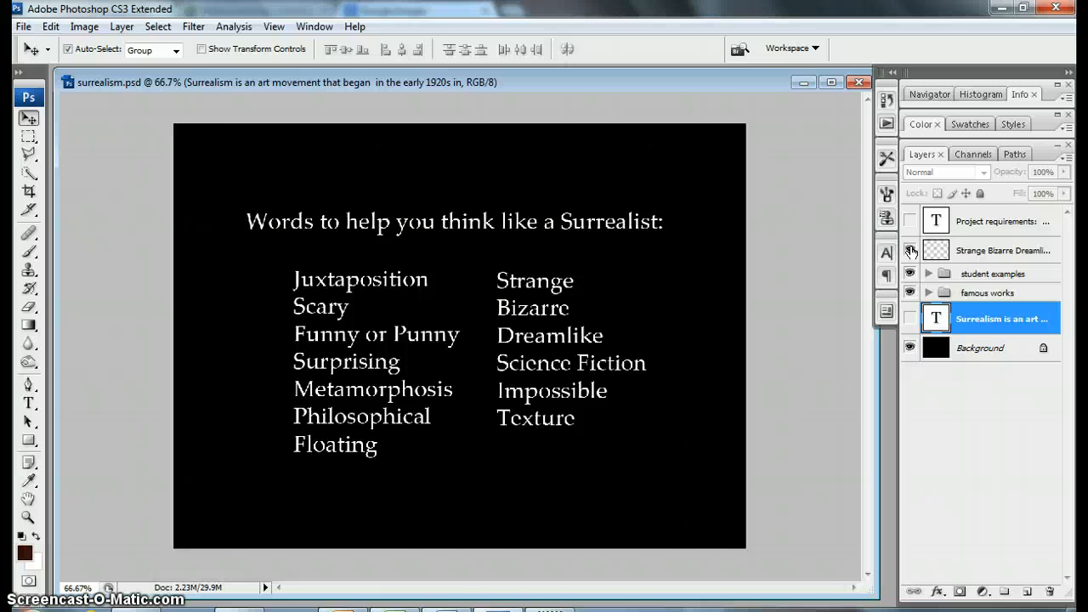
left_click(911, 251)
left_click(911, 221)
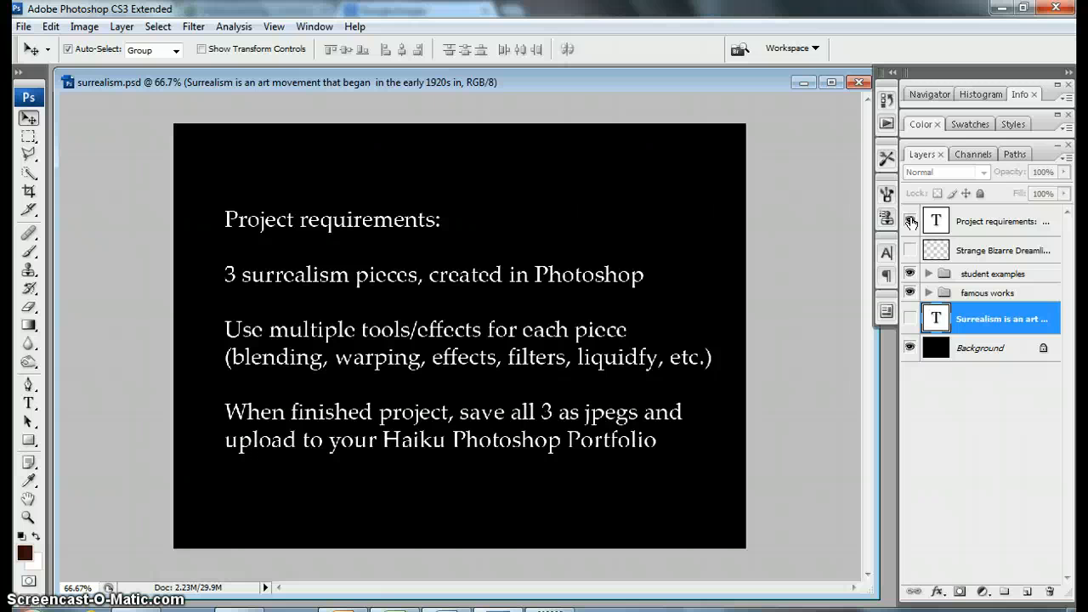
left_click(911, 222)
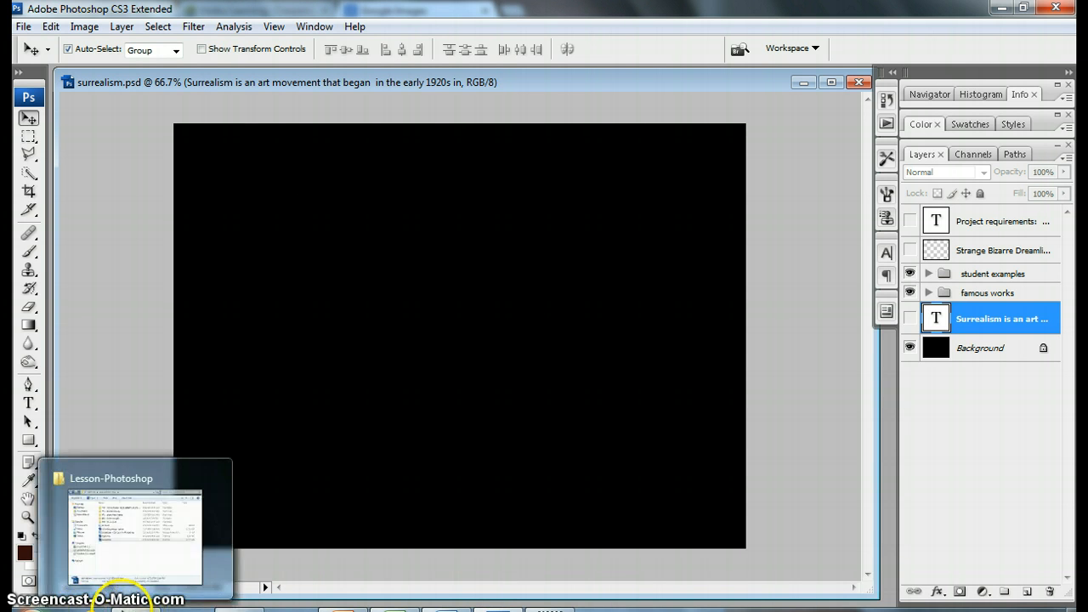
Step: Switch to Chrome and search Google Images for "desert"
left_click(220, 595)
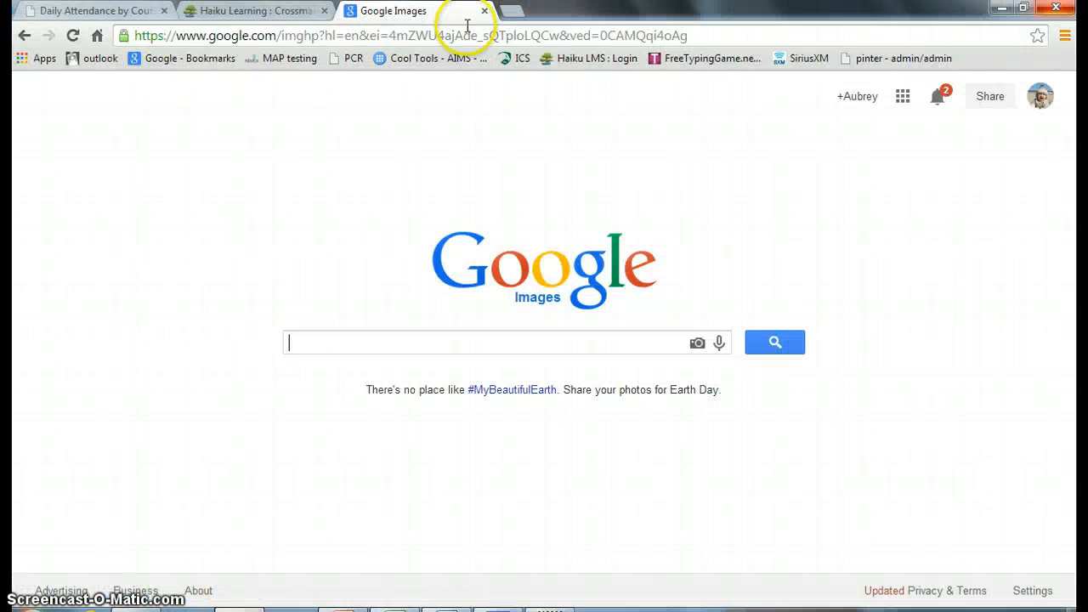
type("dr")
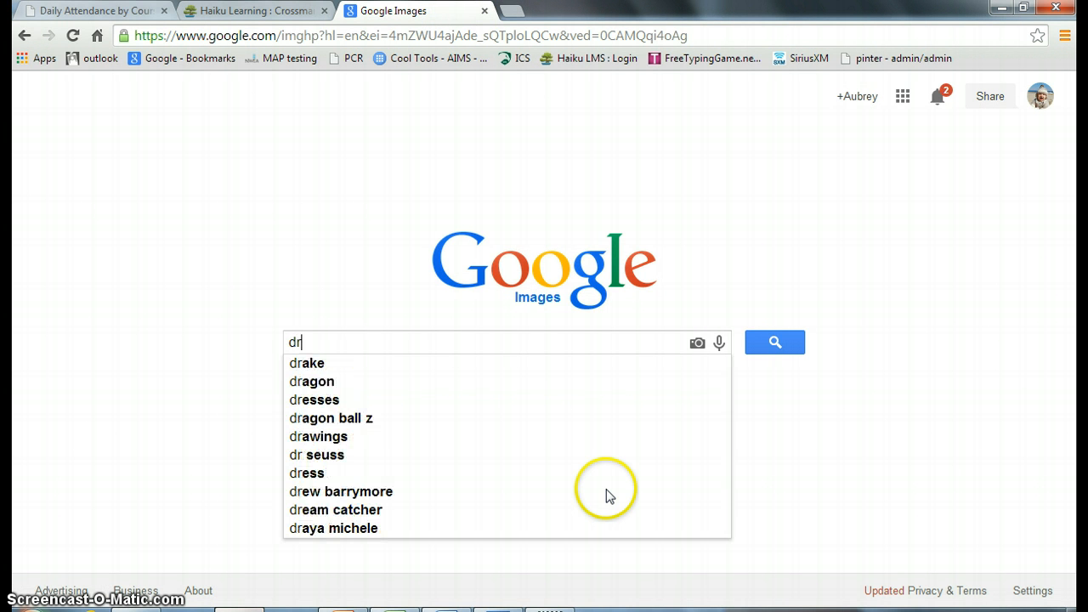
key("BackSpace")
type("esert")
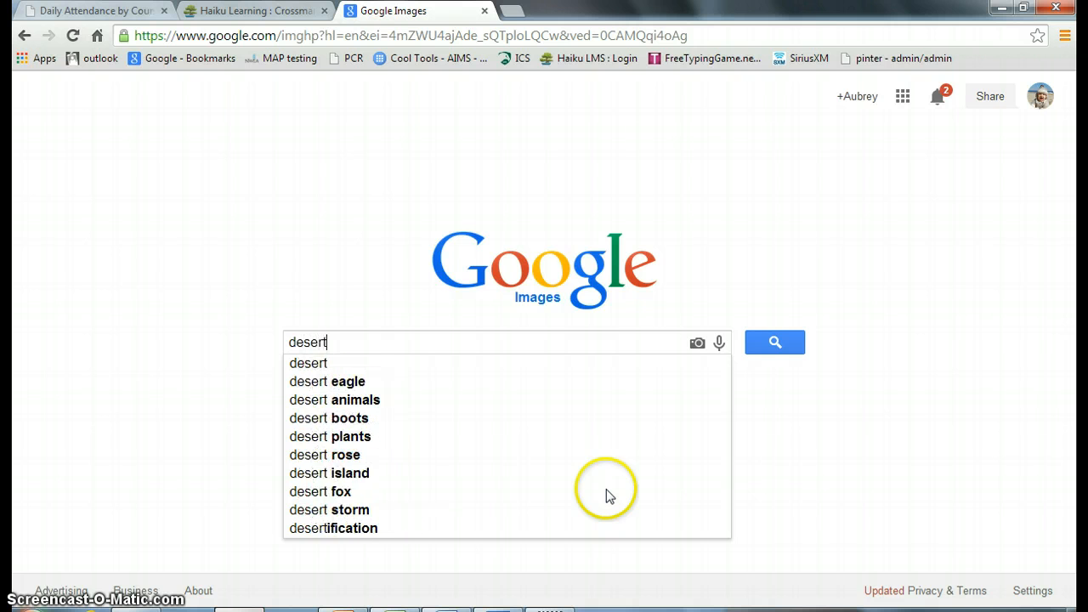
key("Return")
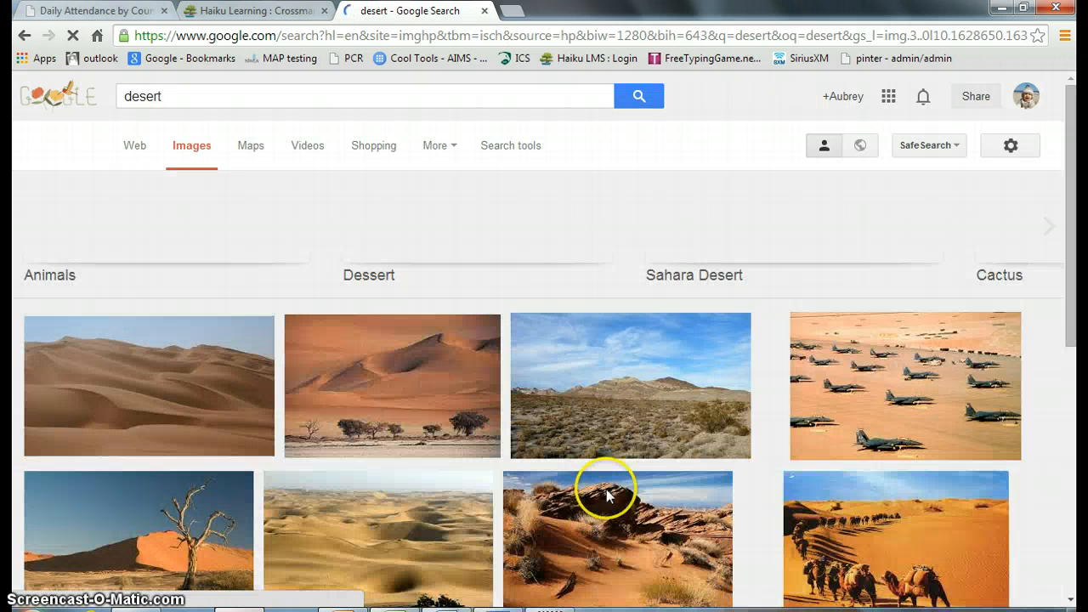
Step: Copy the full-size Wikipedia sand dunes image and paste it as a new layer into surrealism.psd in Photoshop
left_click(121, 404)
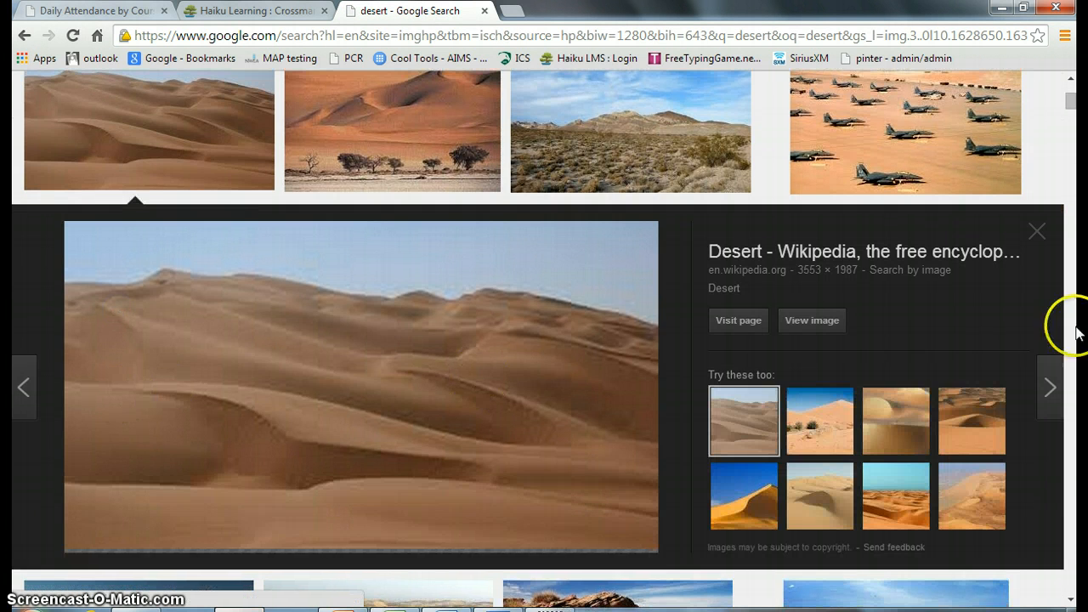
left_click(782, 319)
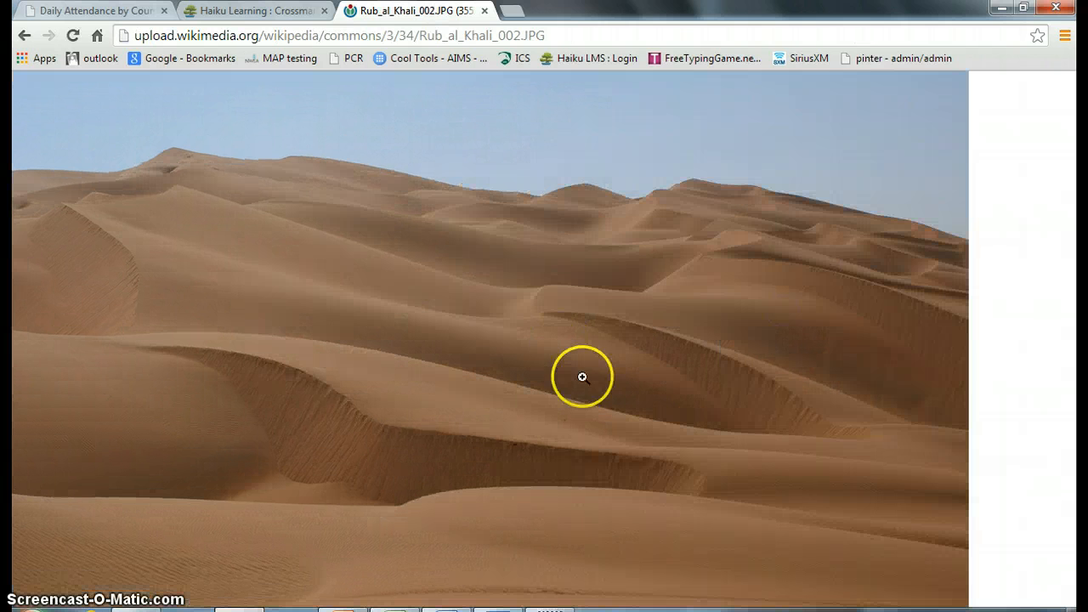
right_click(538, 341)
left_click(594, 392)
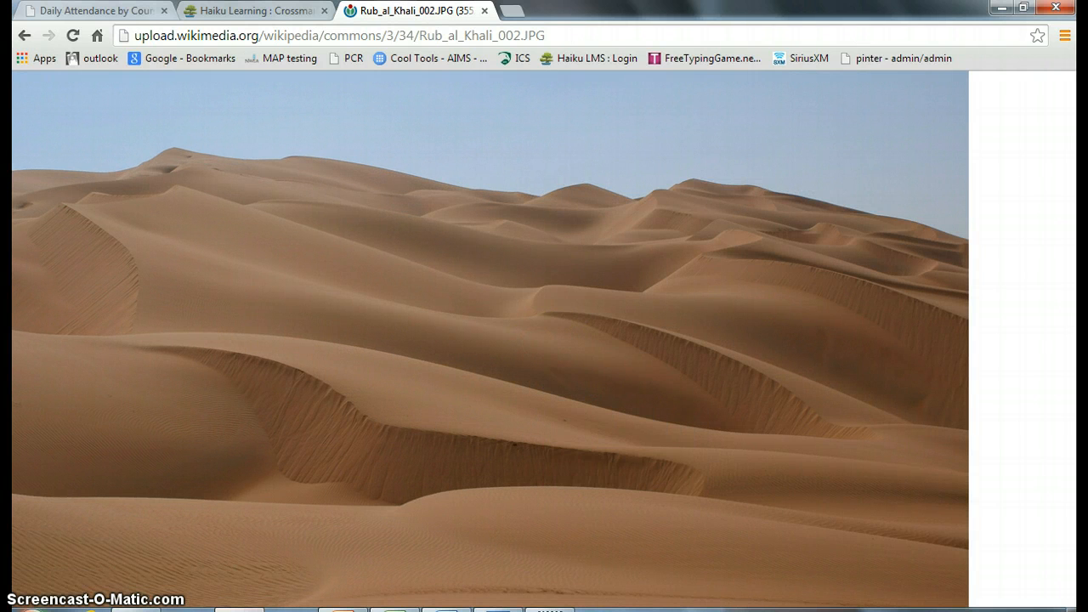
left_click(501, 609)
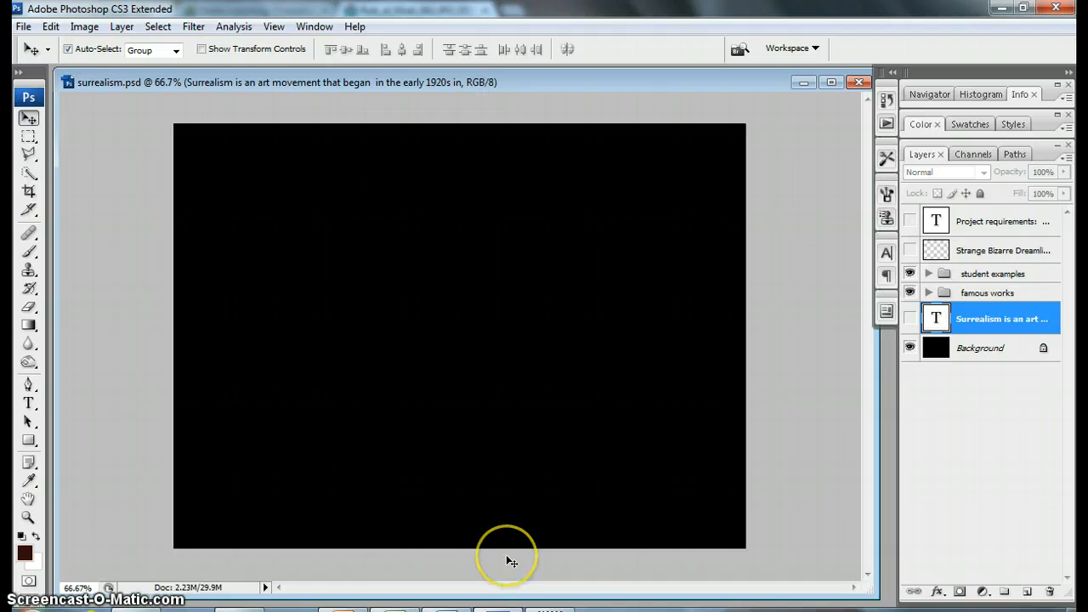
key("ctrl+v")
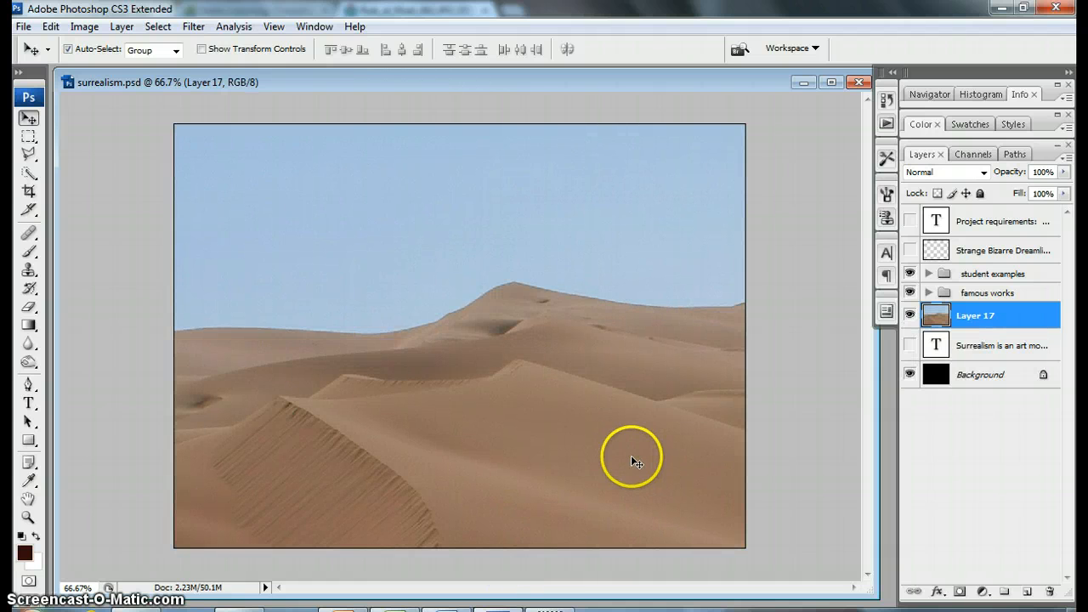
Step: Scale the pasted desert layer proportionally to about 41.8% with Free Transform and position it so that it covers the whole canvas
key("ctrl+minus")
key("ctrl+minus")
key("ctrl+t")
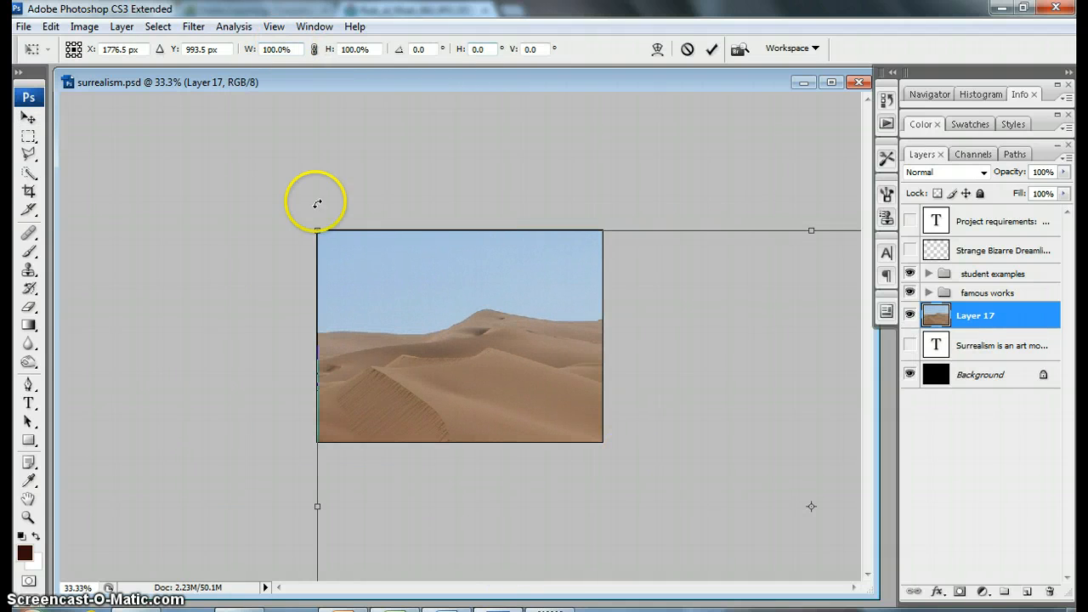
left_click_drag(315, 230, 682, 434)
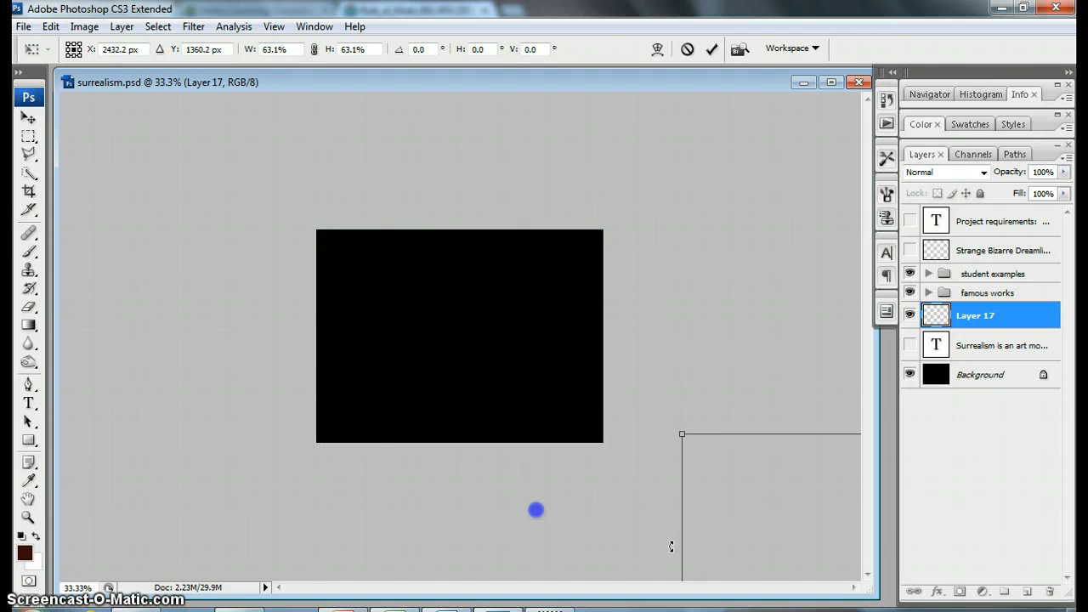
left_click_drag(788, 495, 344, 267)
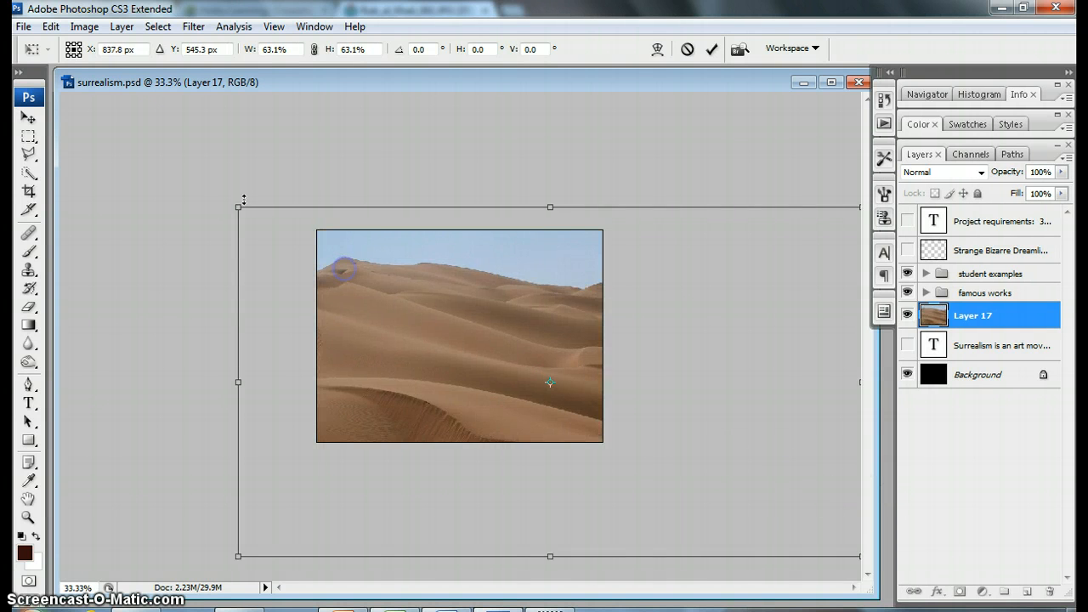
left_click_drag(236, 206, 515, 494)
left_click_drag(753, 513, 416, 336)
left_click_drag(535, 363, 696, 452)
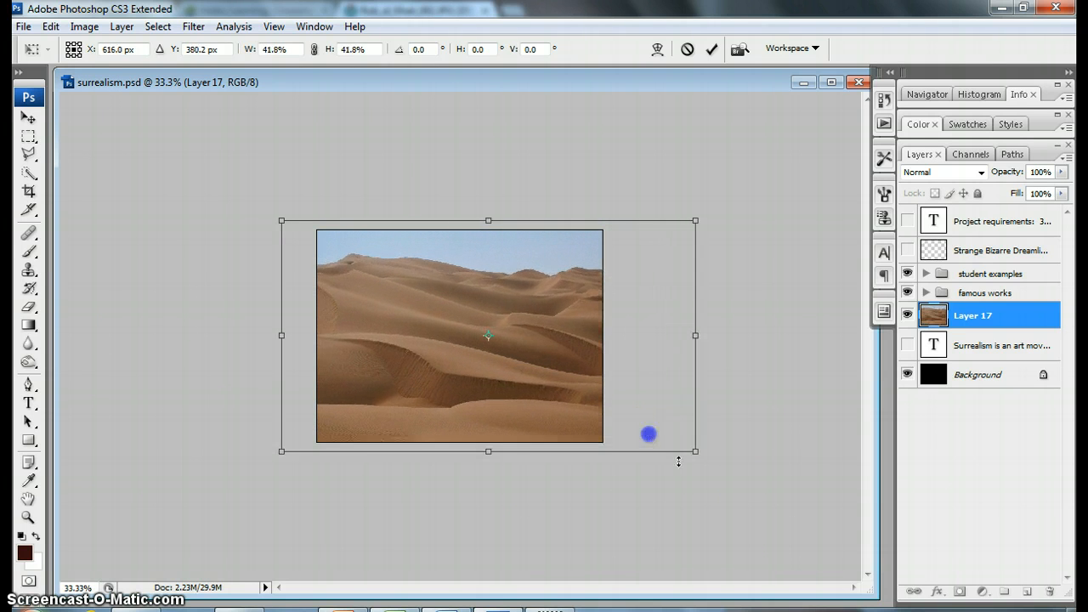
key("Return")
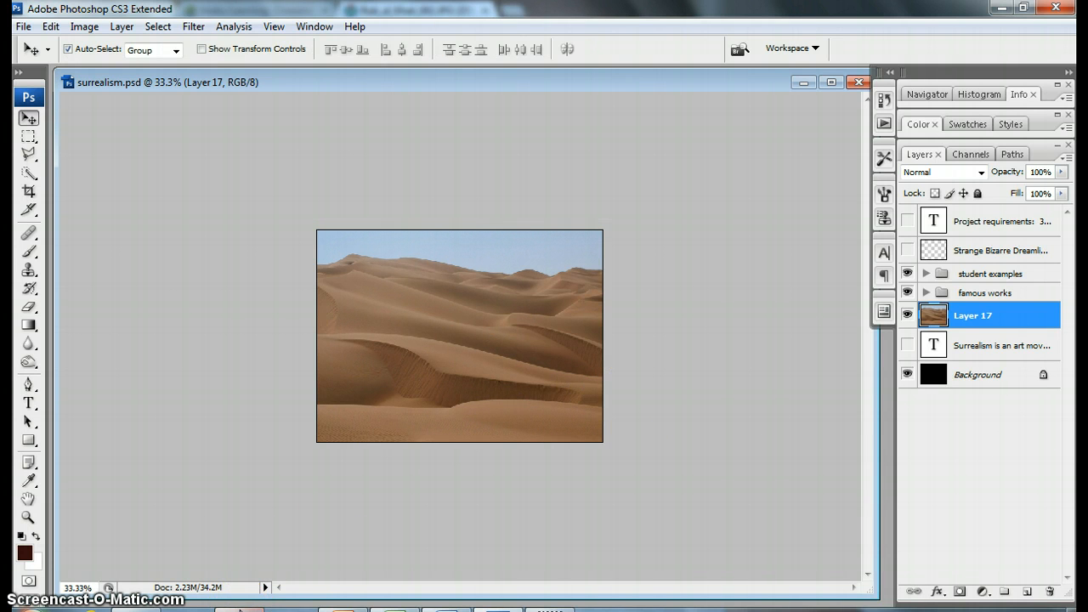
Step: Switch to Chrome, return from the desert image to Google Images and search for "glass of water"
left_click(241, 609)
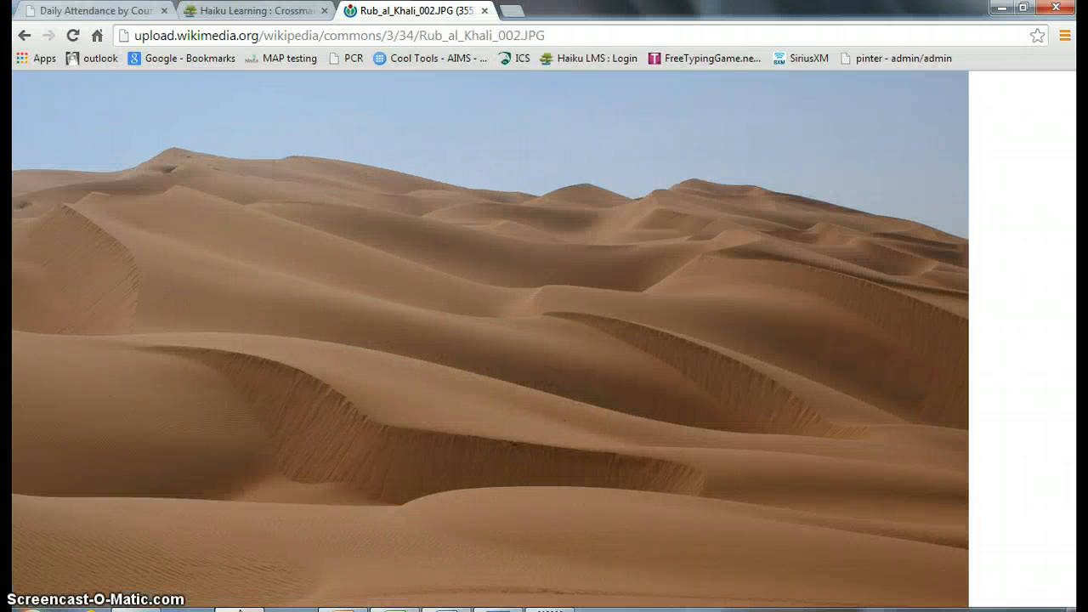
left_click(25, 37)
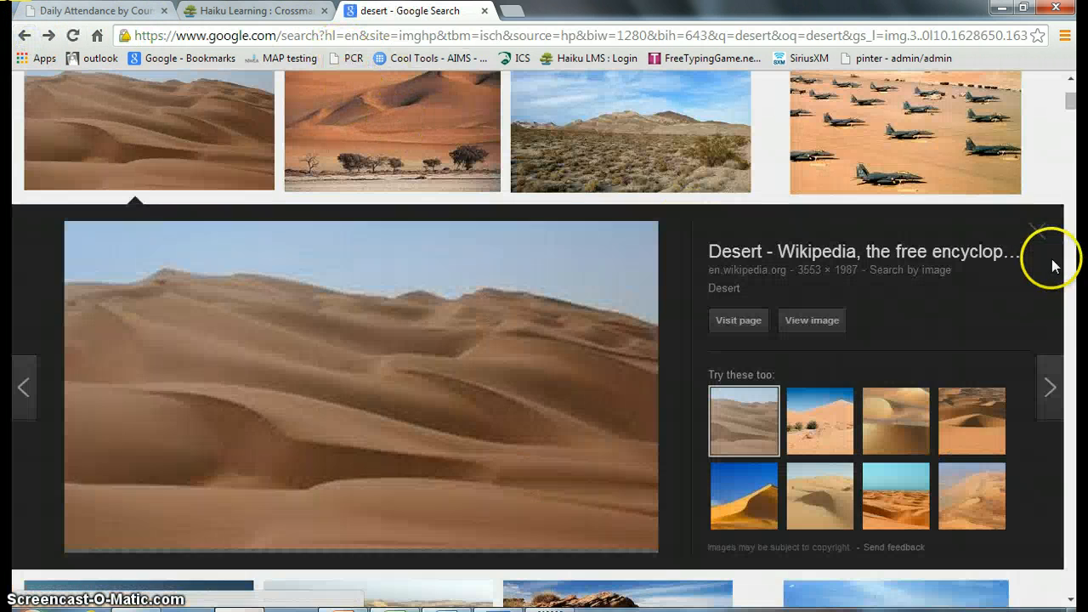
scroll(1052, 266, "up", 3)
left_click(1037, 484)
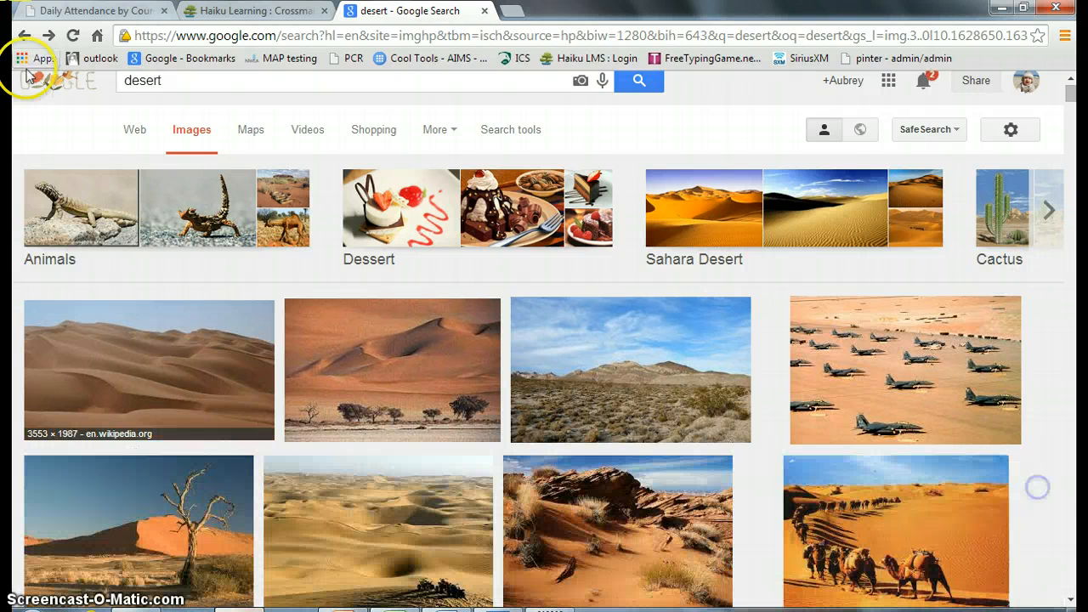
double_click(173, 80)
type("gl")
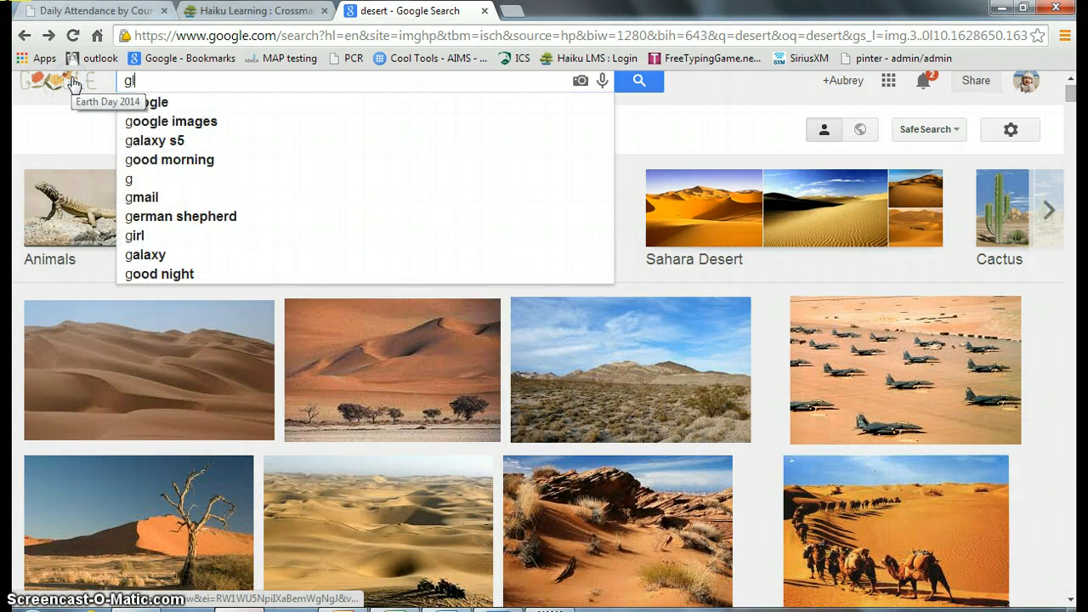
type("ass of wa")
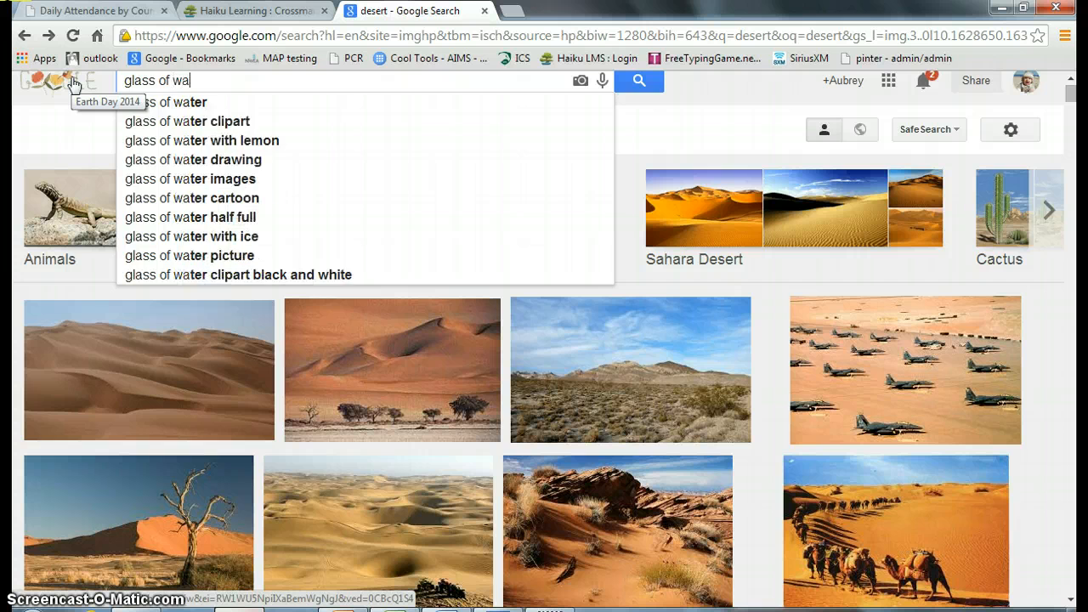
type("ter")
key("Return")
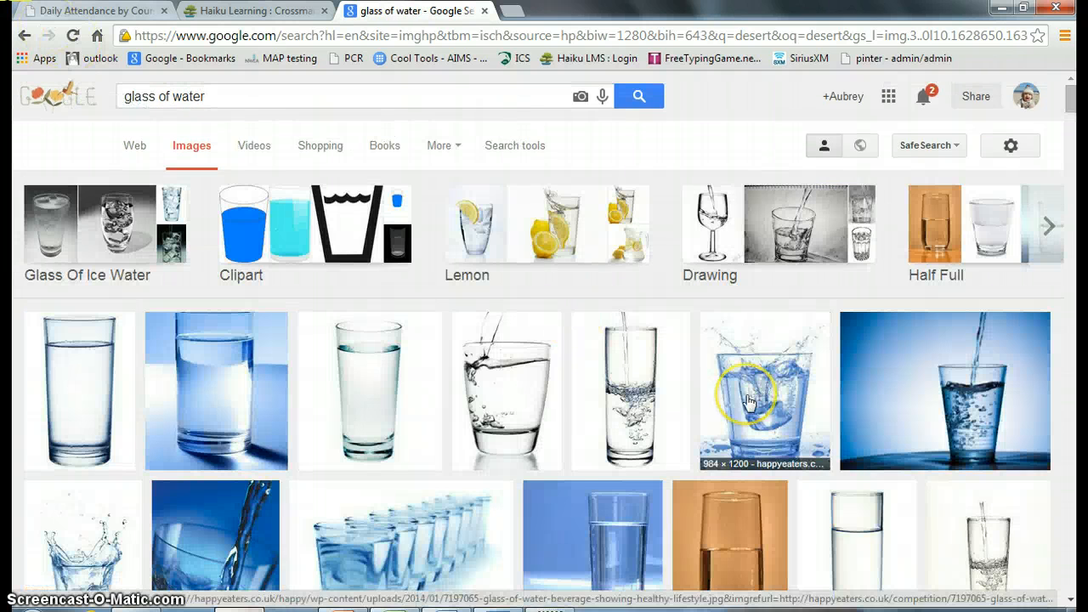
Step: Copy the full-size landinnails.com image of a half-full glass and paste it as a new layer into surrealism.psd in Photoshop
scroll(749, 401, "down", 7)
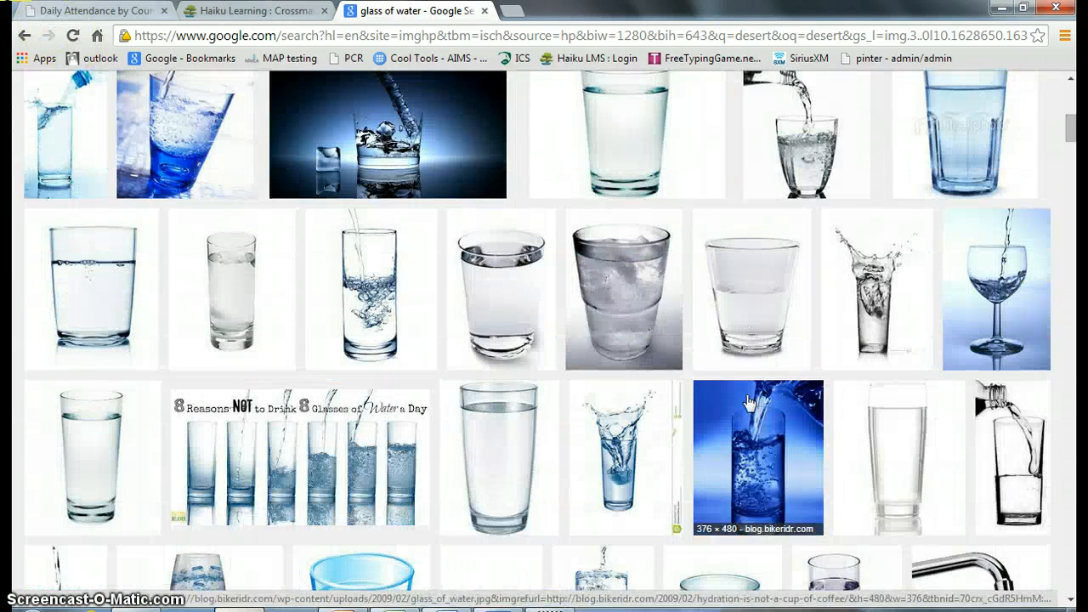
left_click(760, 280)
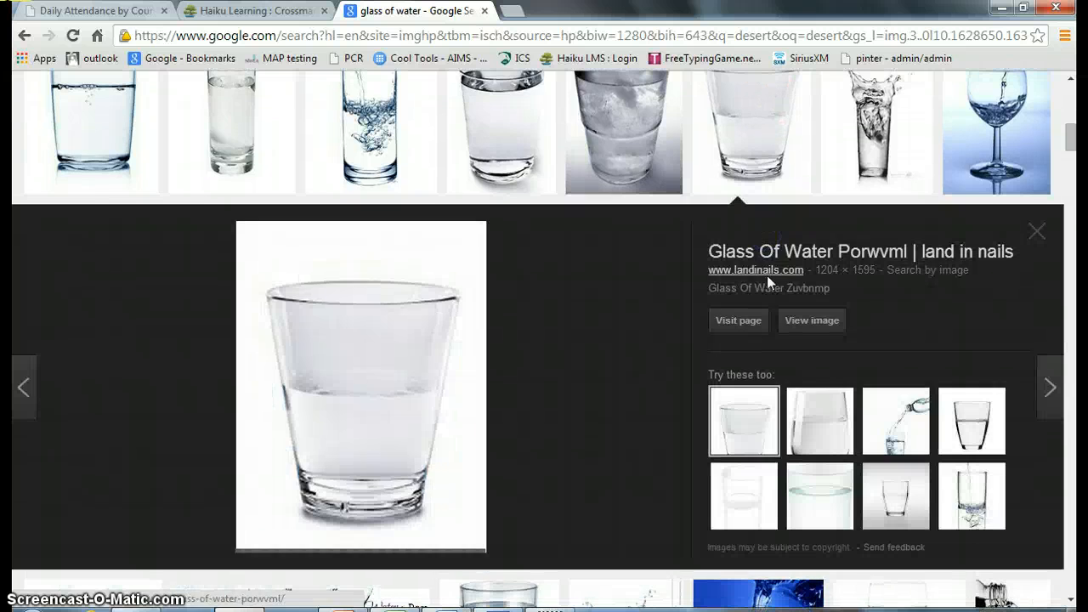
left_click(820, 323)
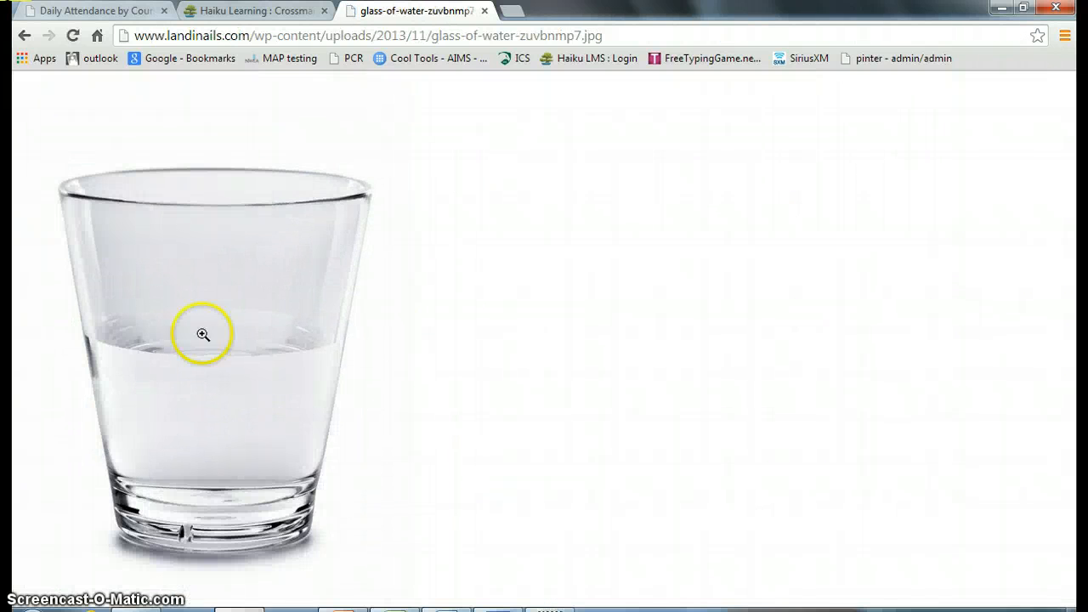
right_click(147, 330)
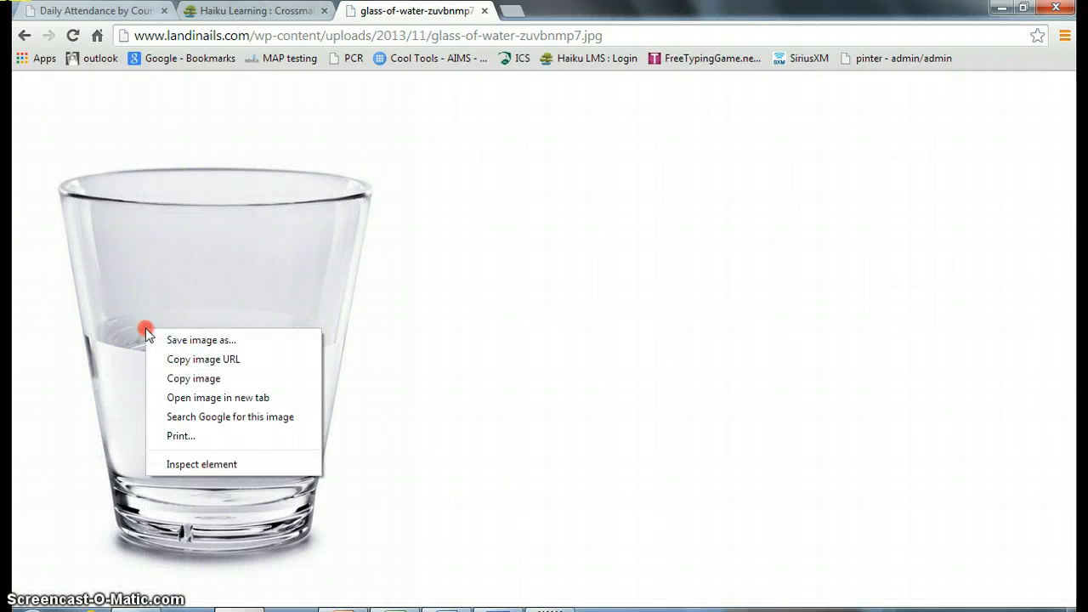
left_click(225, 376)
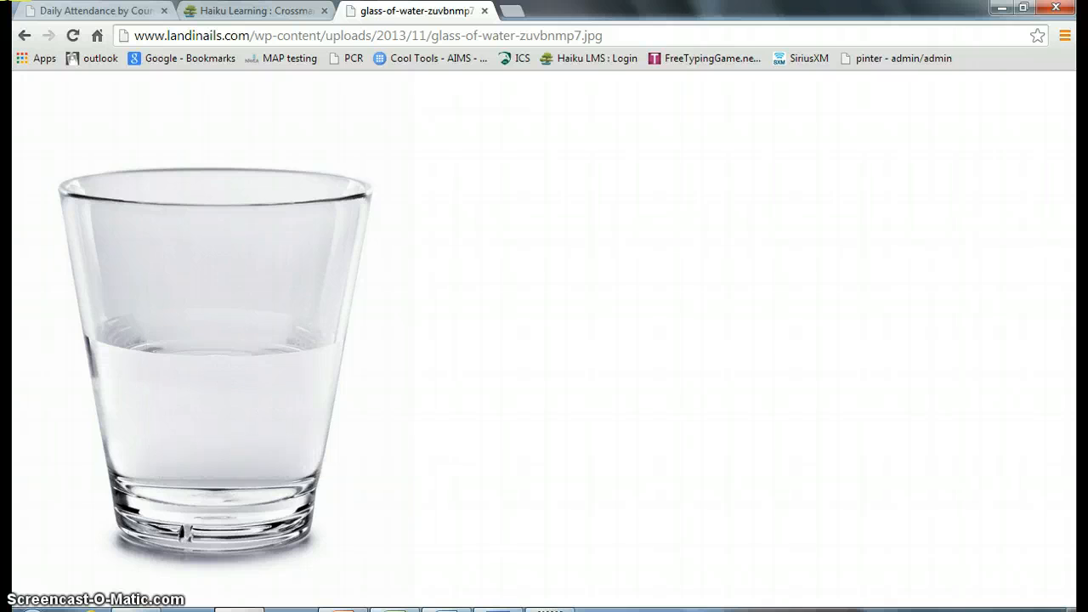
mouse_move(470, 605)
left_click(467, 529)
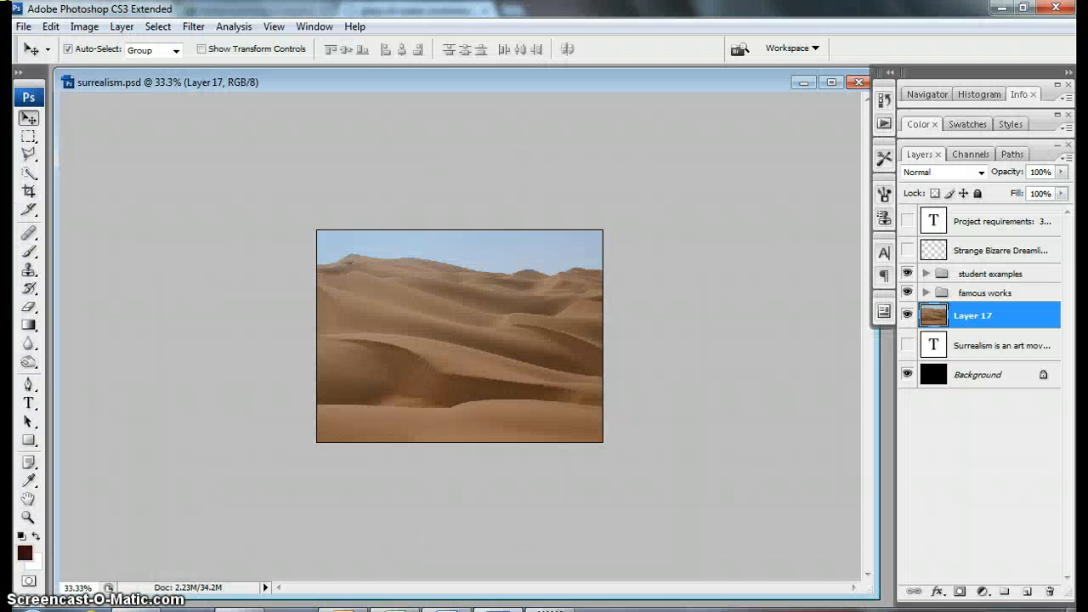
key("ctrl+v")
Step: Scale the pasted glass layer proportionally to about 41.9% with Free Transform and centre it over the desert
key("ctrl+t")
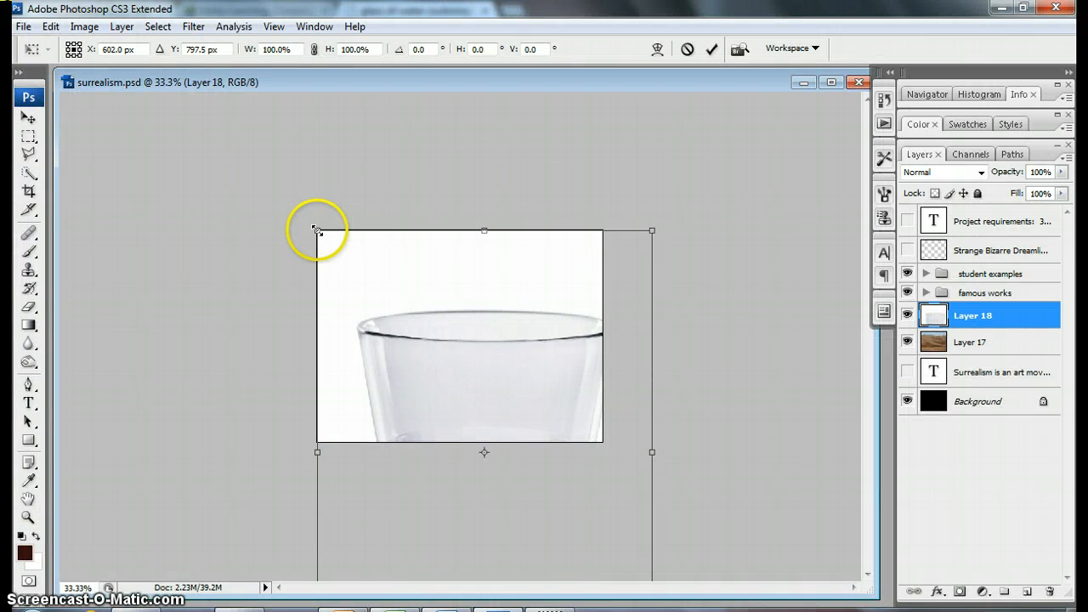
left_click_drag(315, 230, 405, 276)
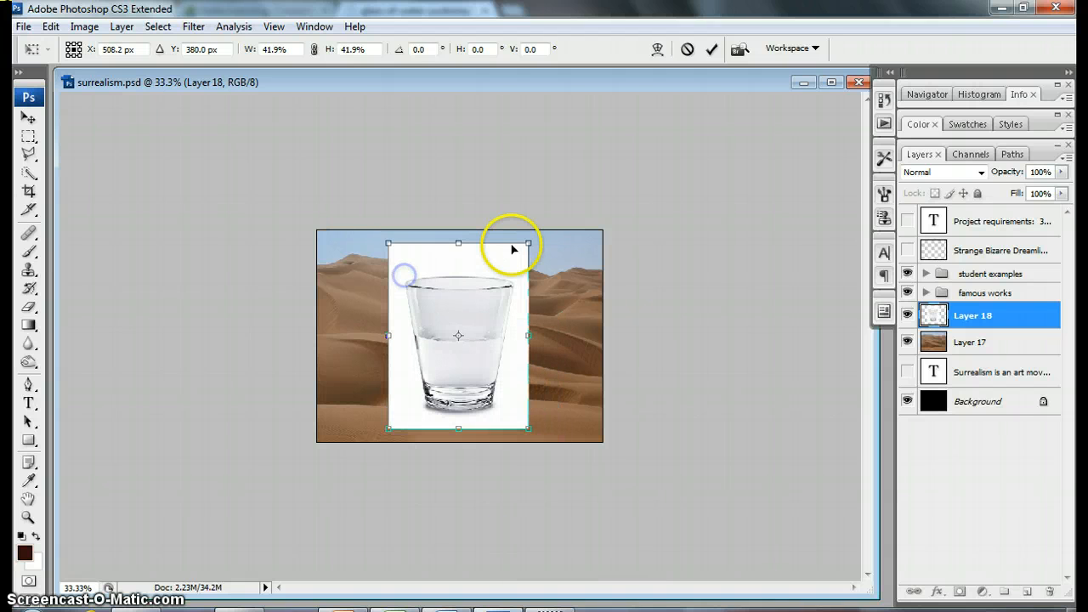
key("Return")
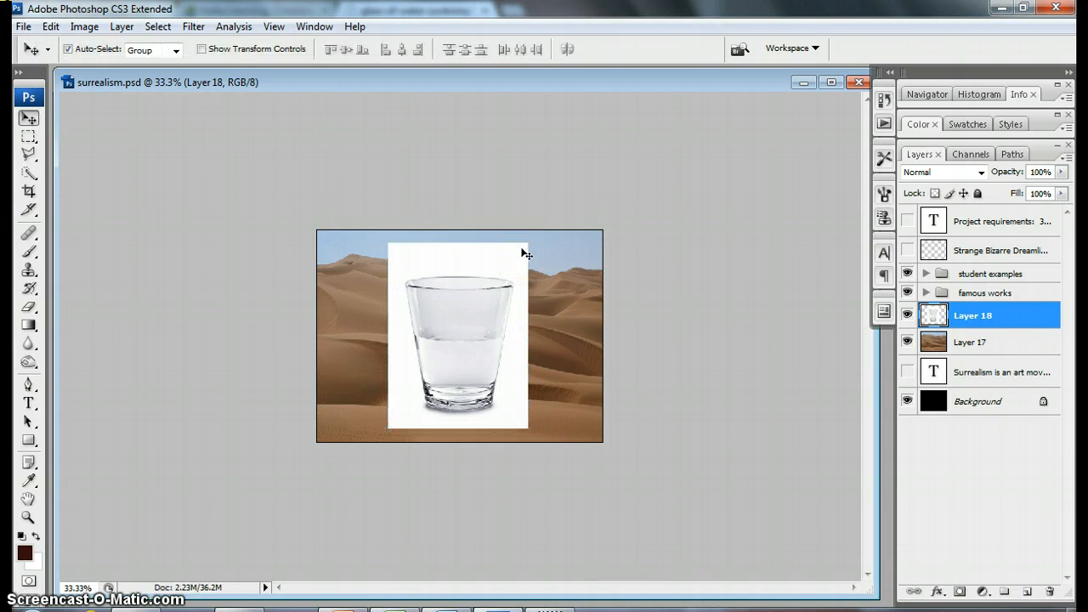
Step: Try to select the white background around the glass with the Magic Wand Tool at a tolerance of 32
key("ctrl+plus")
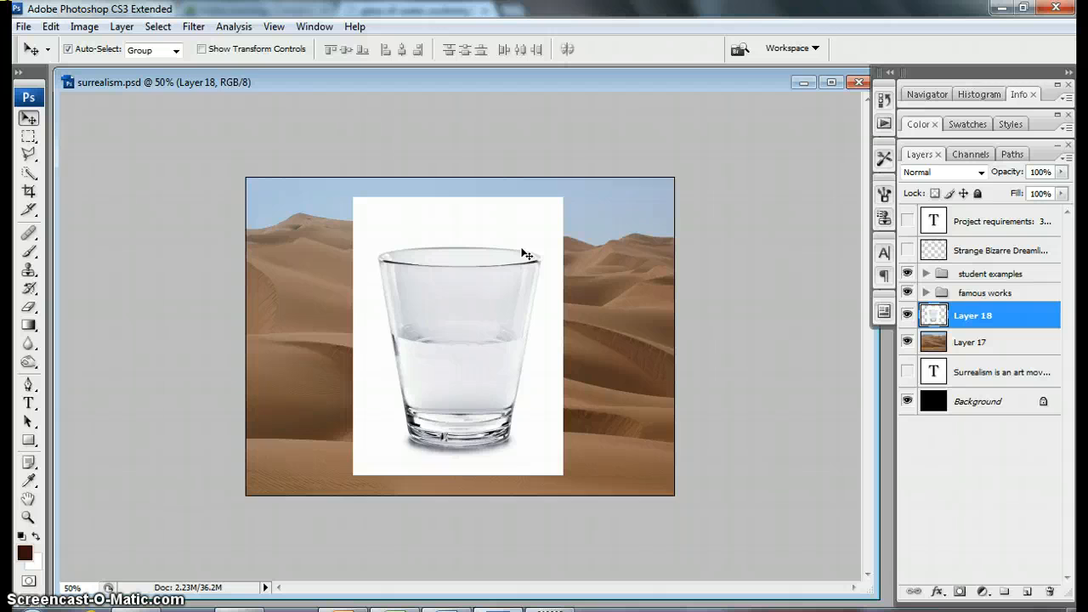
key("ctrl+plus")
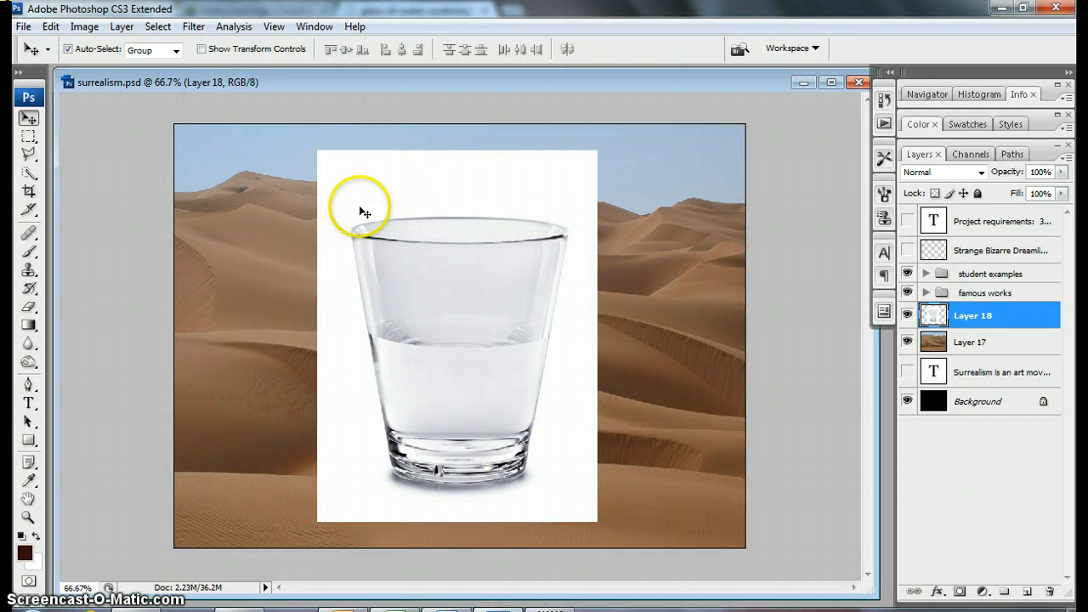
left_click(33, 173)
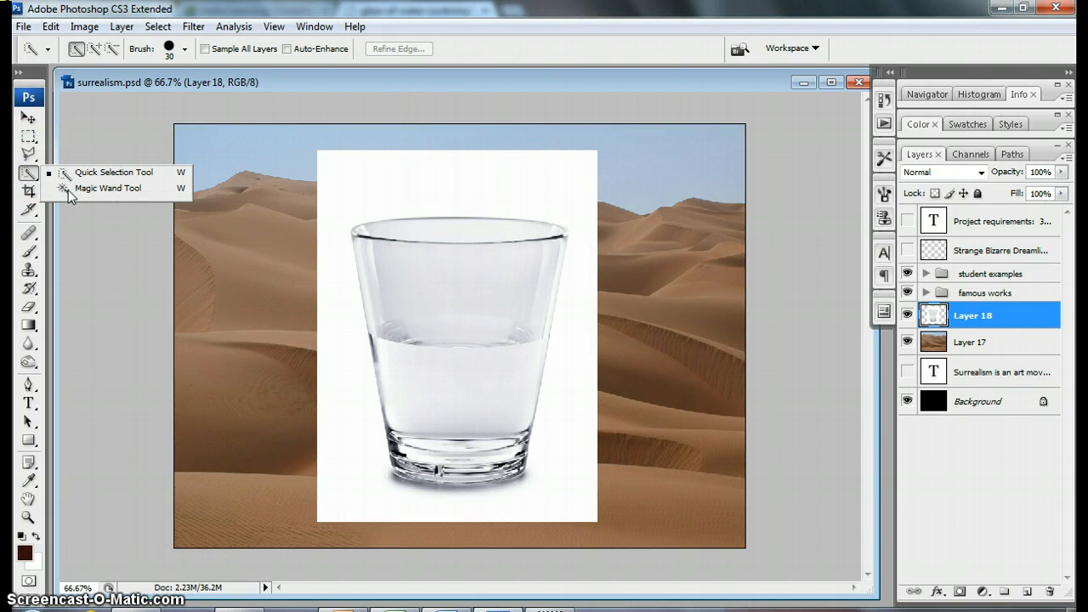
left_click(112, 190)
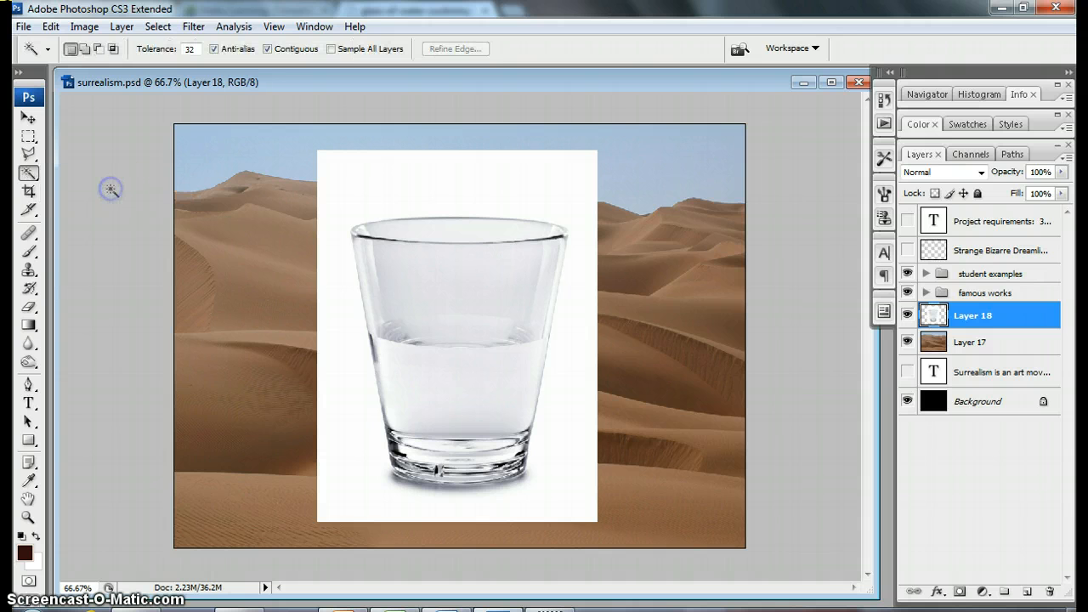
left_click(448, 181)
left_click(553, 194)
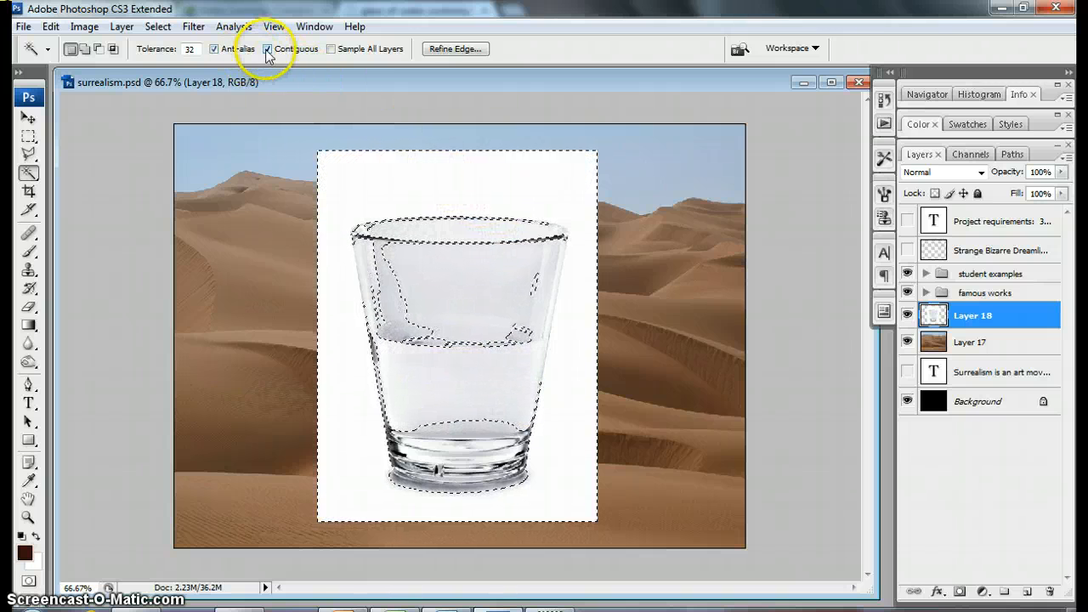
Step: Delete the white background around the glass using the Magic Wand at tolerance 1, and move the glass slightly lower on the dunes
double_click(189, 49)
type("1")
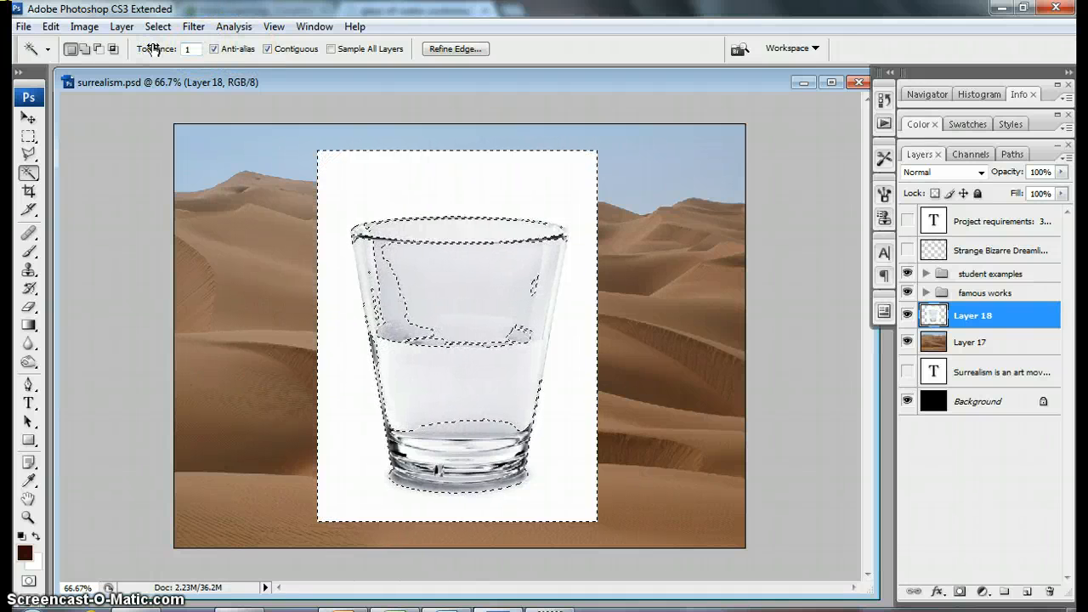
left_click(501, 180)
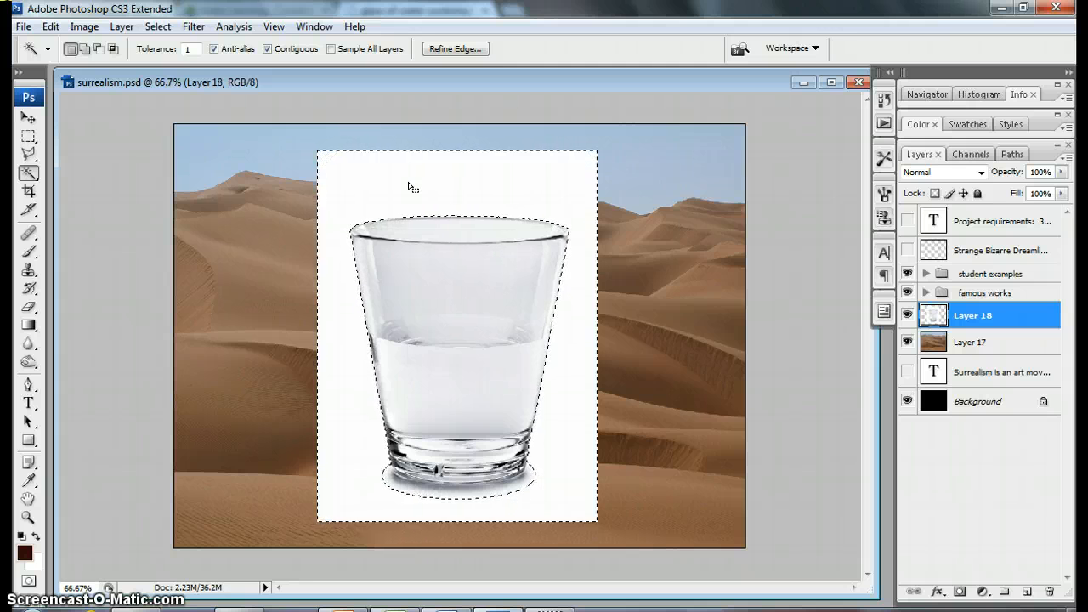
key("Delete")
key("ctrl+d")
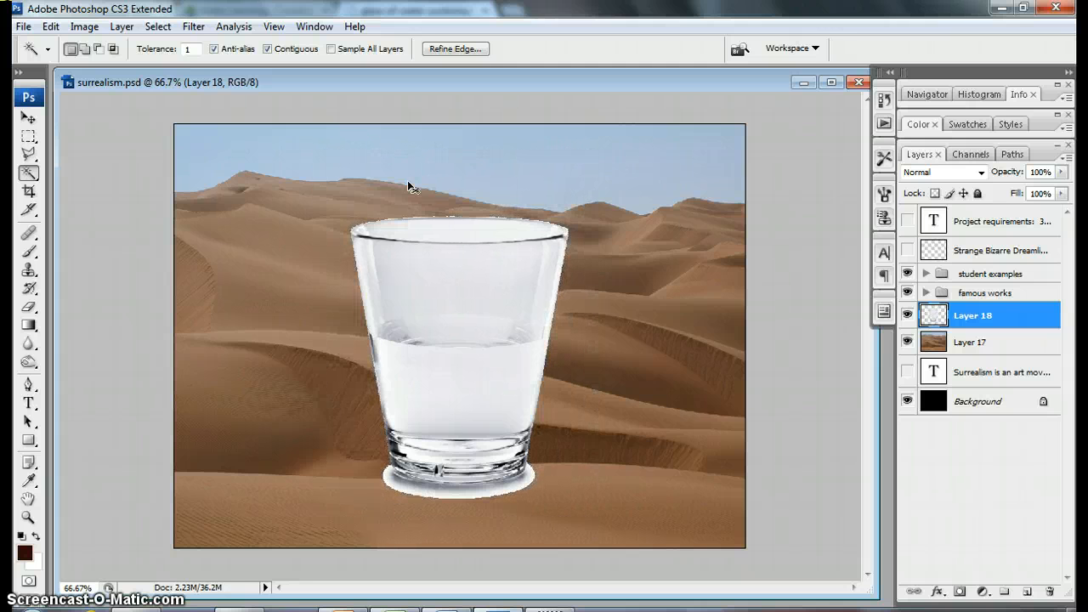
left_click(28, 118)
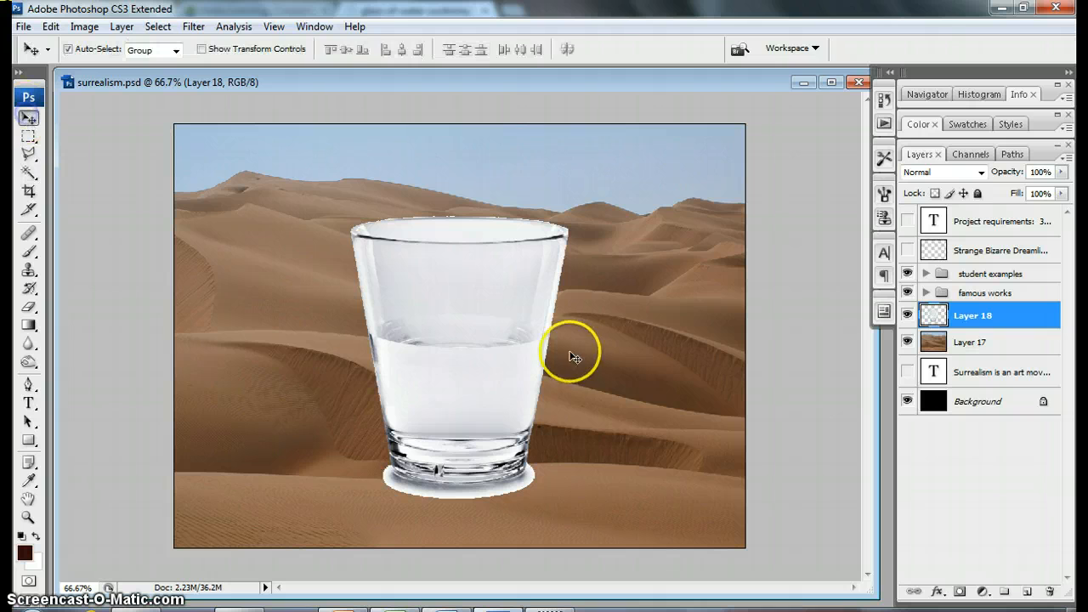
left_click_drag(537, 344, 543, 355)
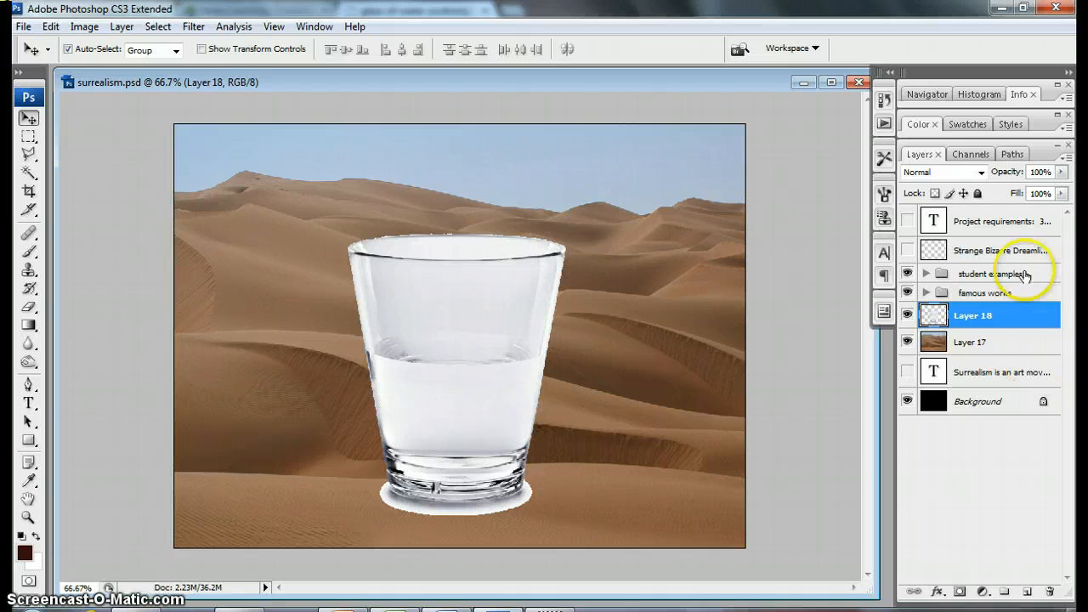
Step: Try out the blending modes from Hue up to Dissolve on the glass layer and set it to Linear Burn
left_click(981, 172)
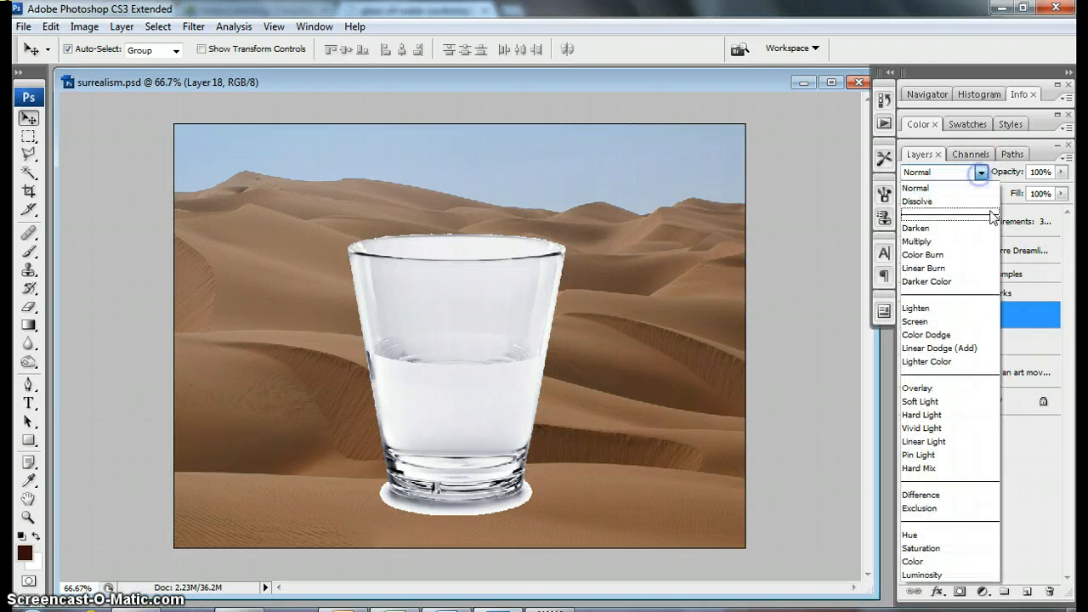
left_click(959, 562)
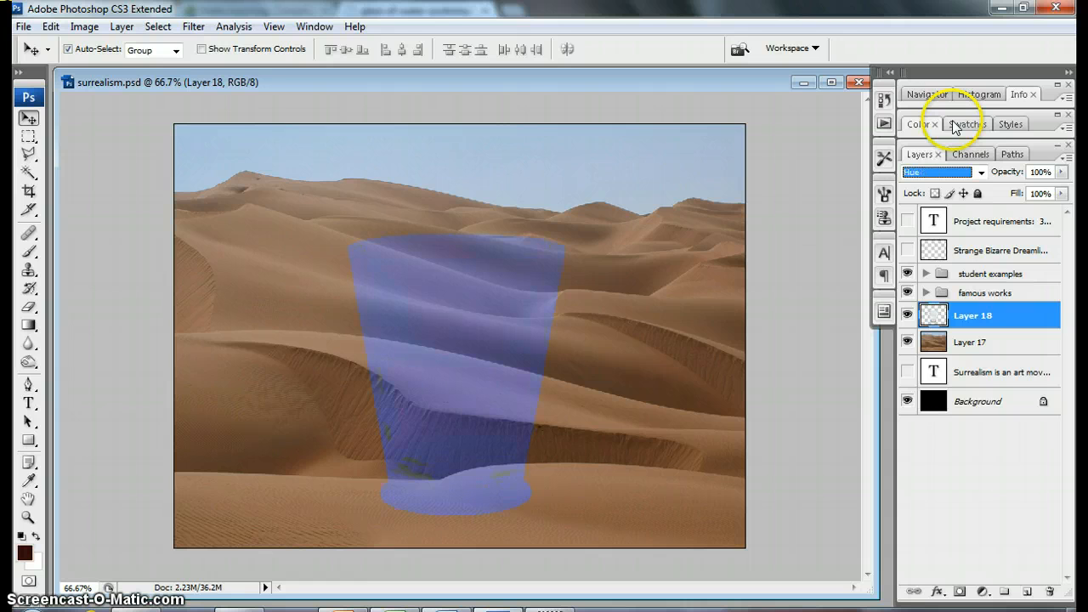
key("Up")
key("Up")
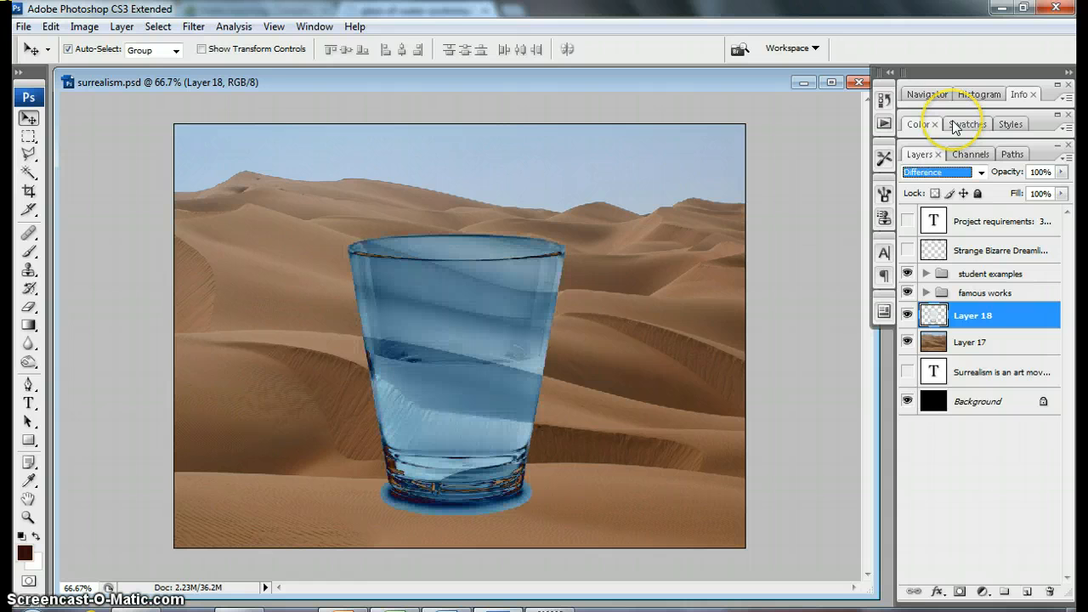
key("Up")
key("Up")
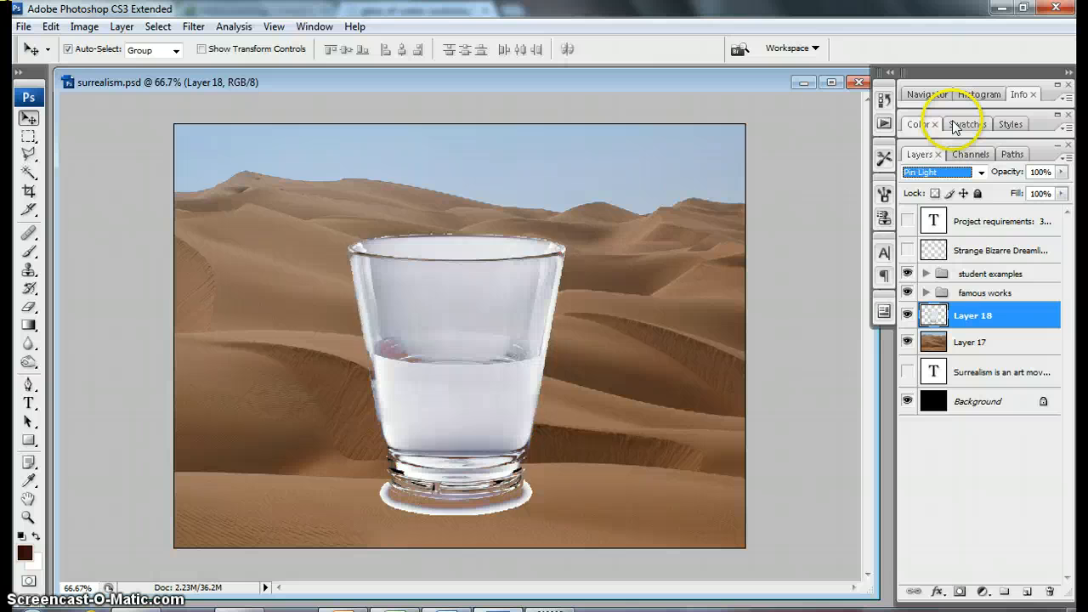
key("Up")
key("Up")
key("Up")
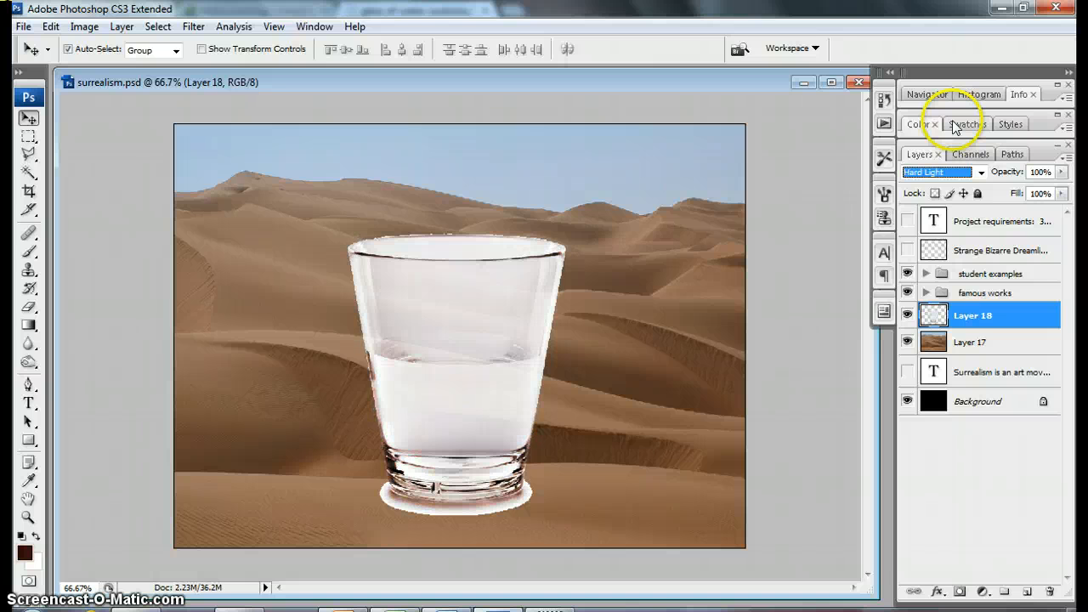
key("Up")
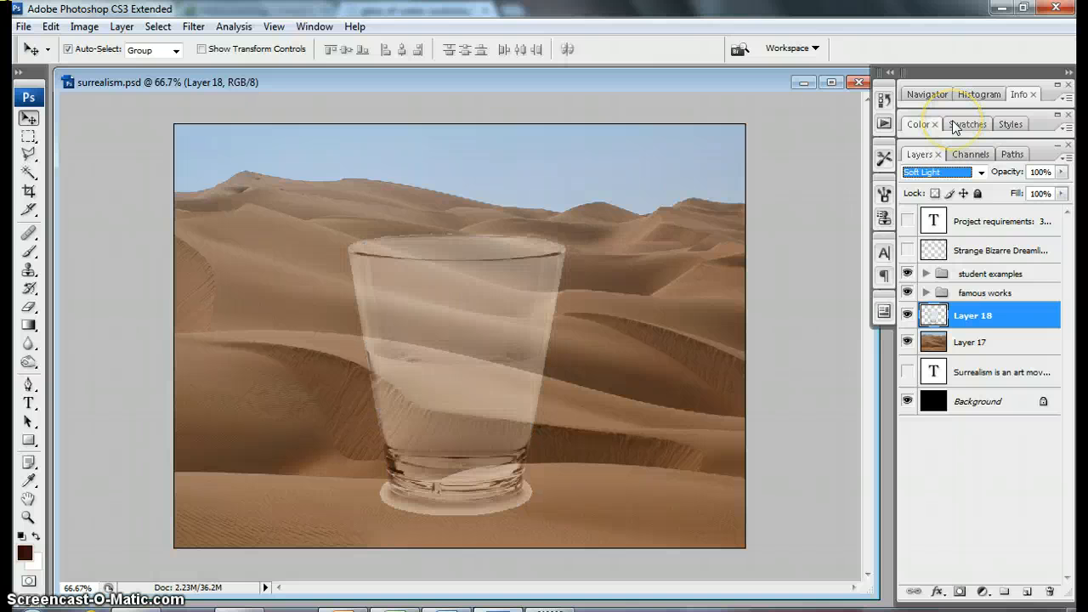
key("Up")
key("Up")
key("Up")
key("Up")
key("Up")
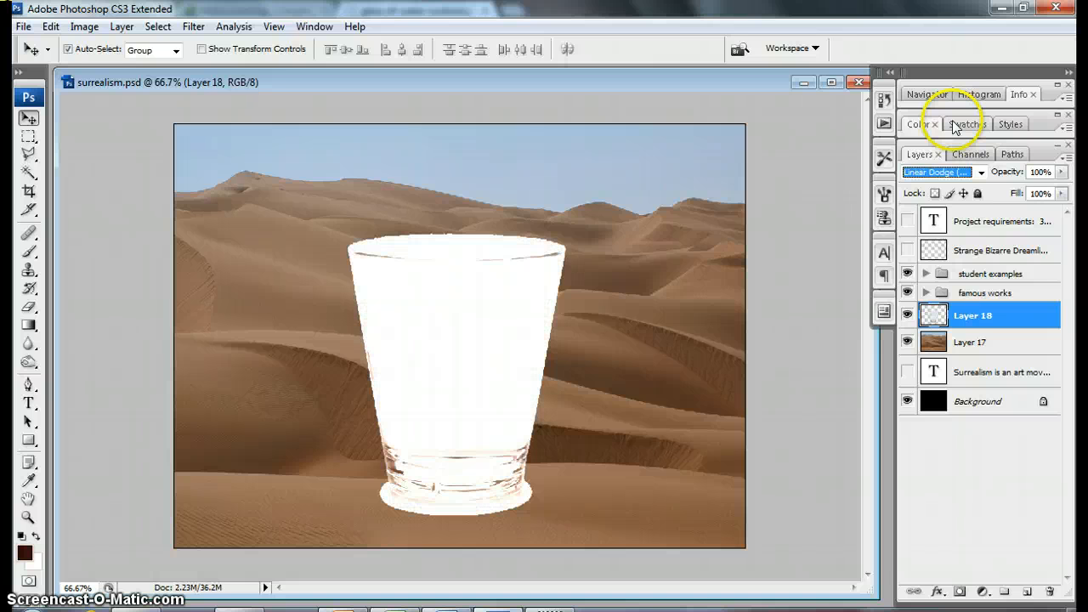
key("Up")
key("Up")
key("Up")
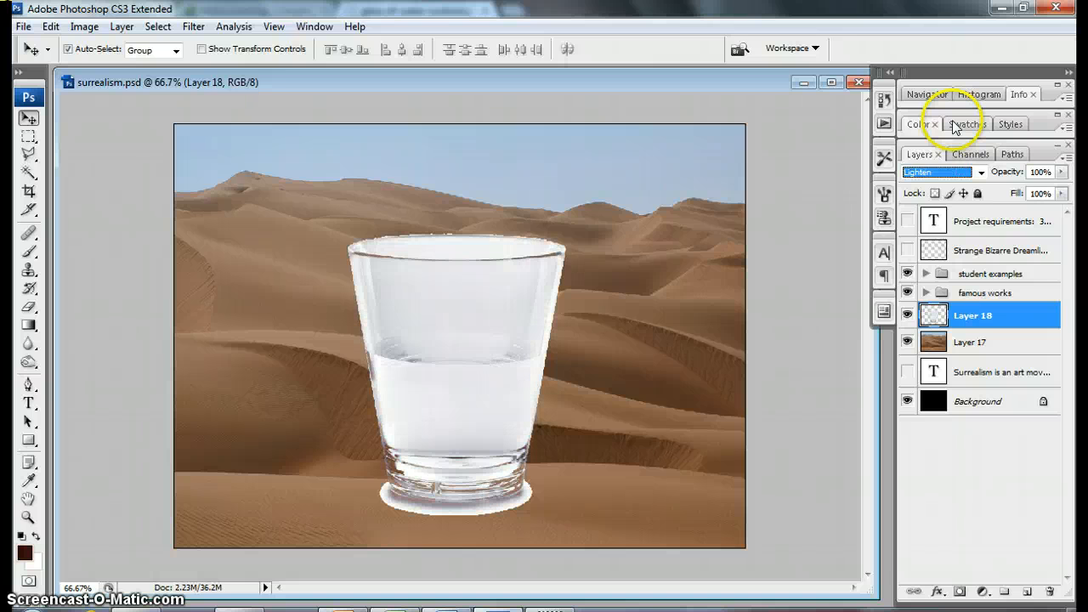
key("Up")
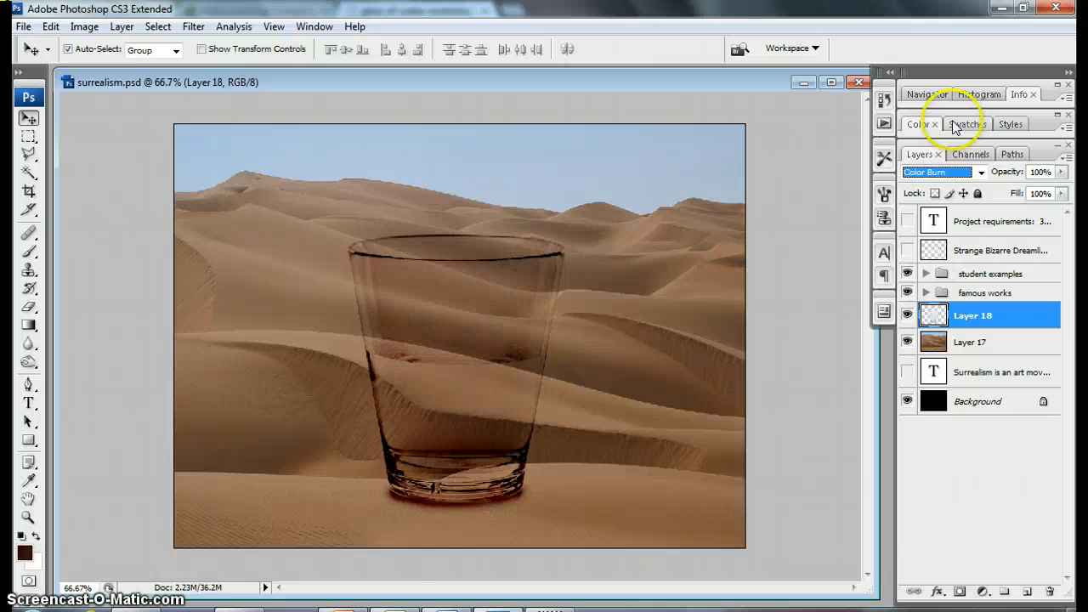
key("Up")
key("Up")
key("Up")
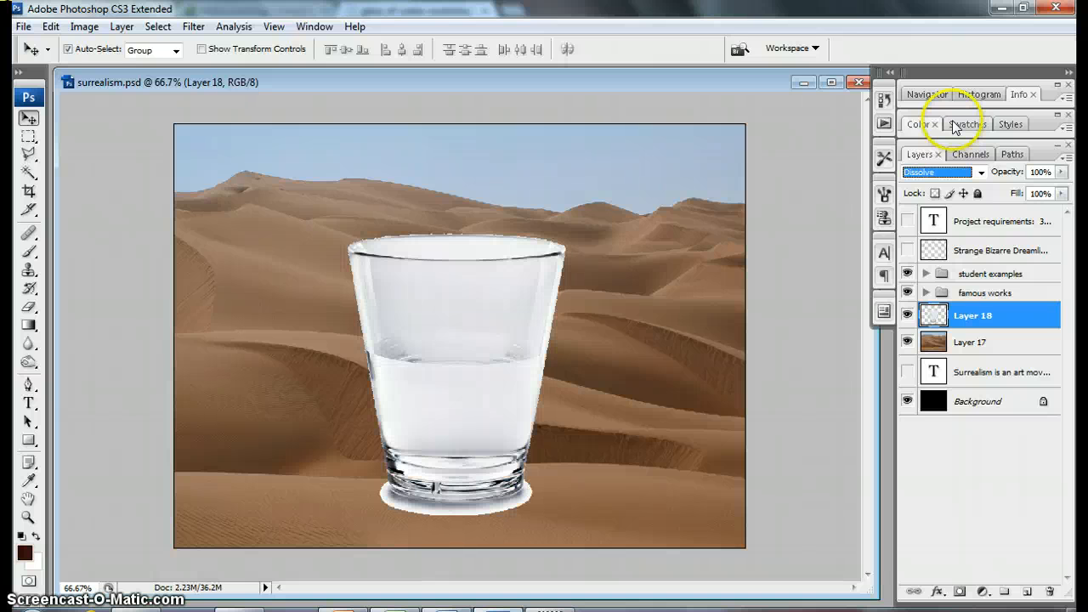
key("Down")
key("Down")
key("Down")
key("Down")
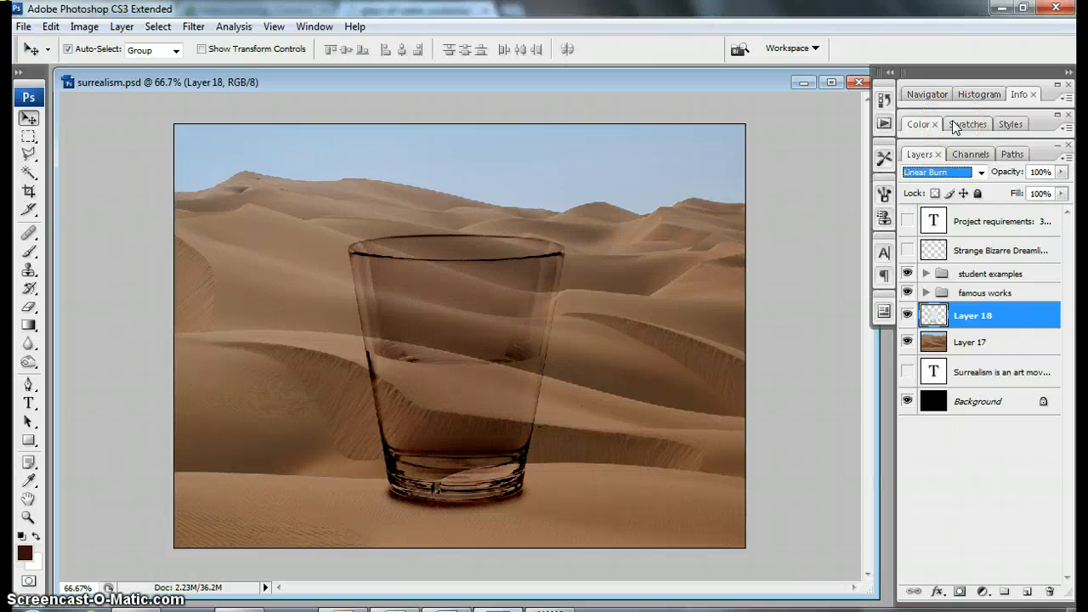
left_click(981, 172)
left_click(980, 174)
Step: Switch to Chrome, return to the Google image results, close the glass preview, and search images for "shark"
left_click(239, 607)
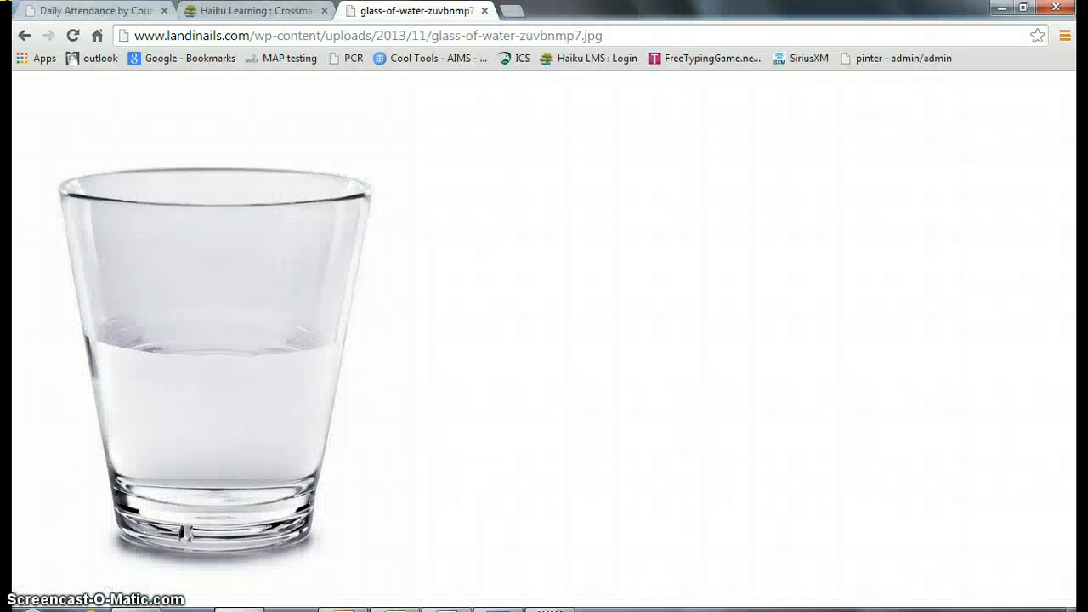
left_click(24, 35)
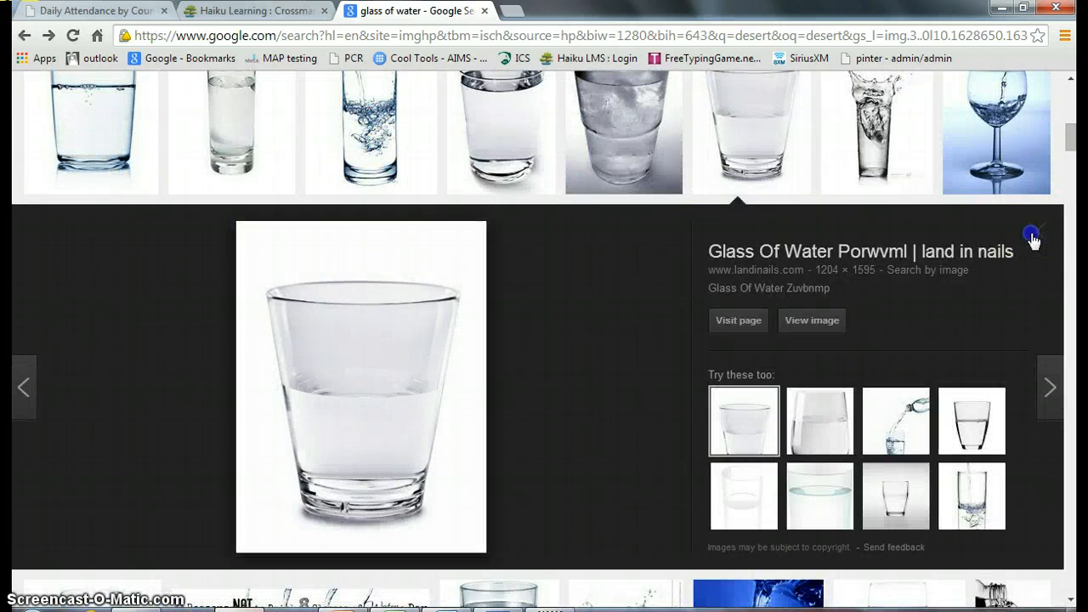
left_click(1032, 238)
scroll(1032, 237, "up", 5)
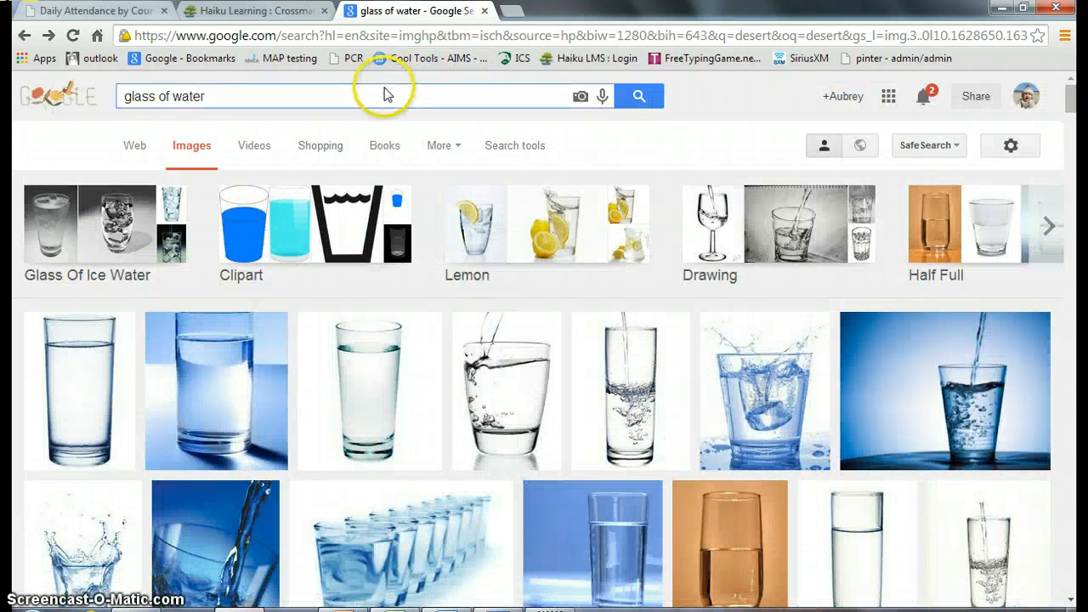
triple_click(238, 96)
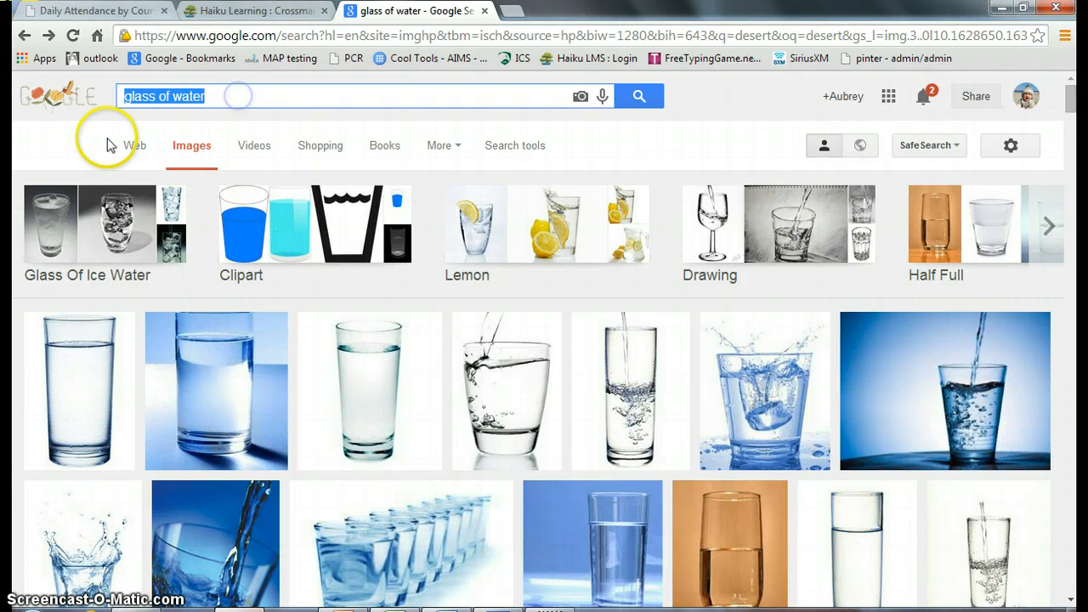
type("shark")
key("Return")
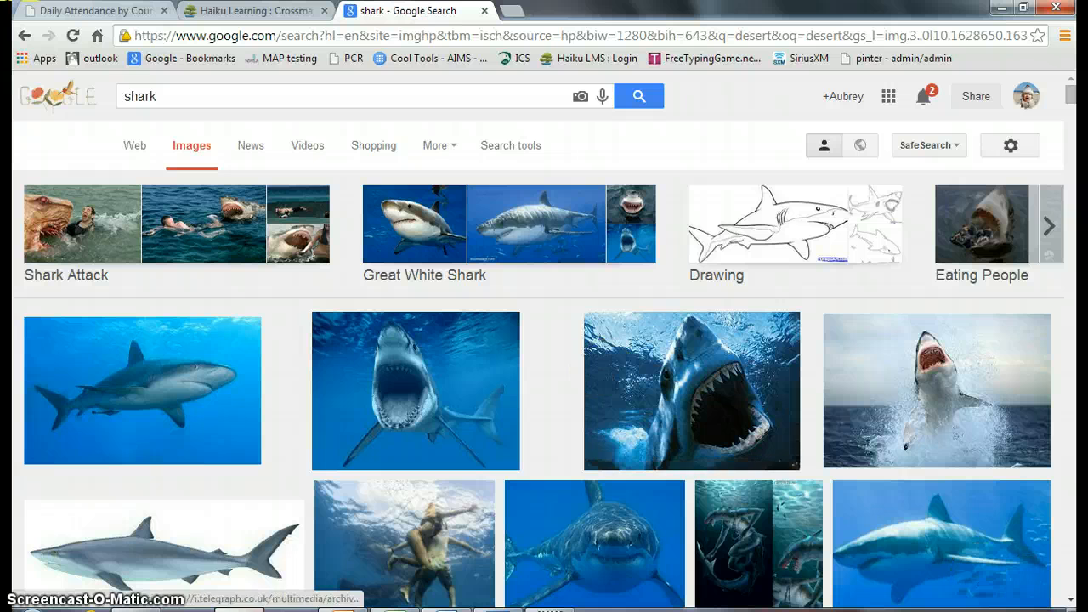
Step: Open the open-mouthed great white shark photo from scienceblogs.com at full size and copy the image
left_click(428, 382)
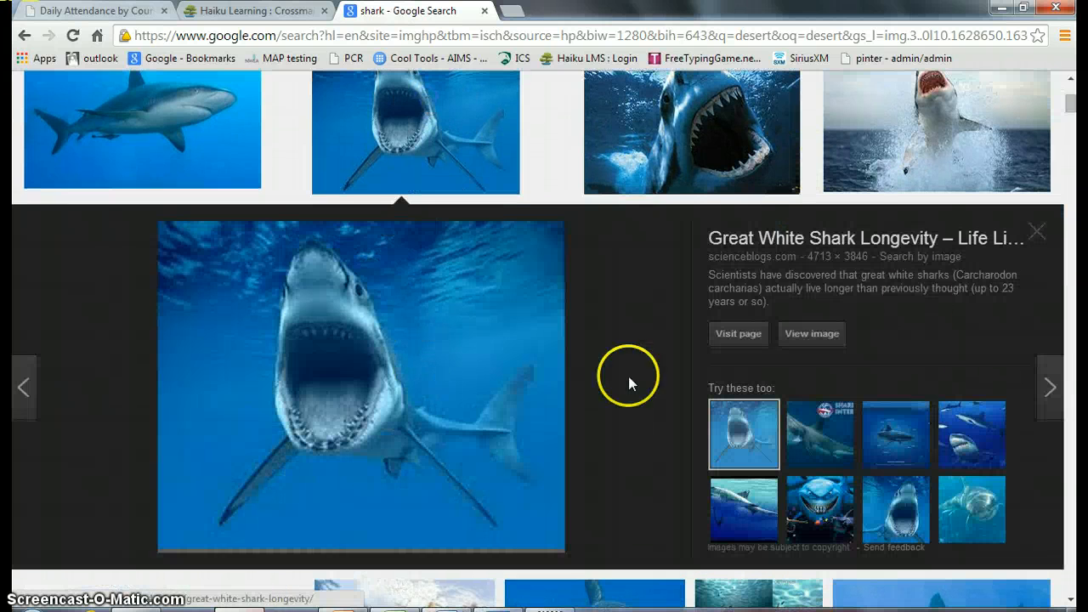
left_click(812, 334)
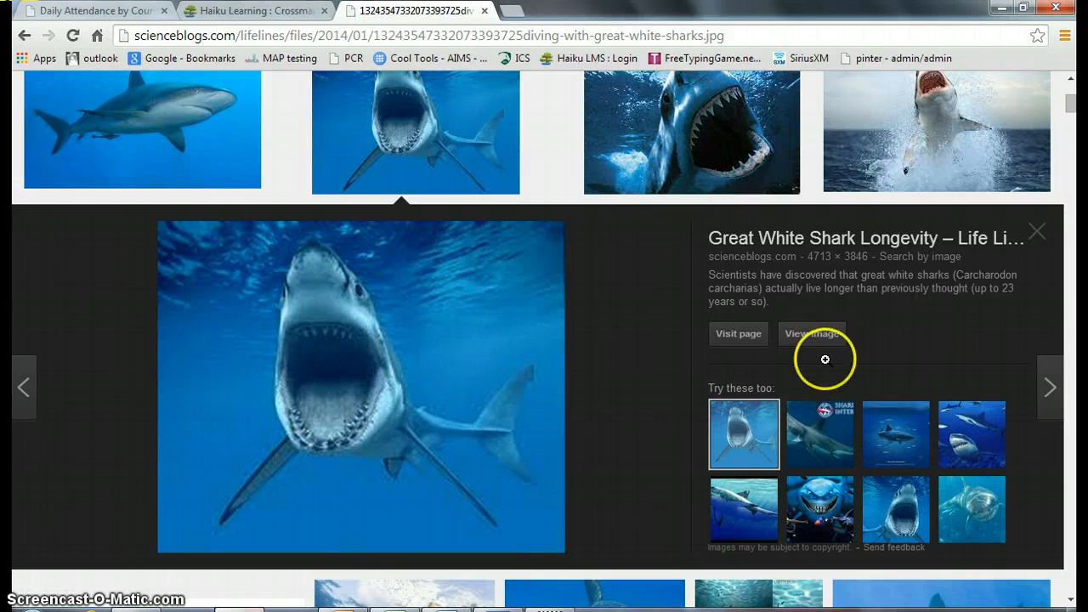
left_click(826, 342)
right_click(283, 352)
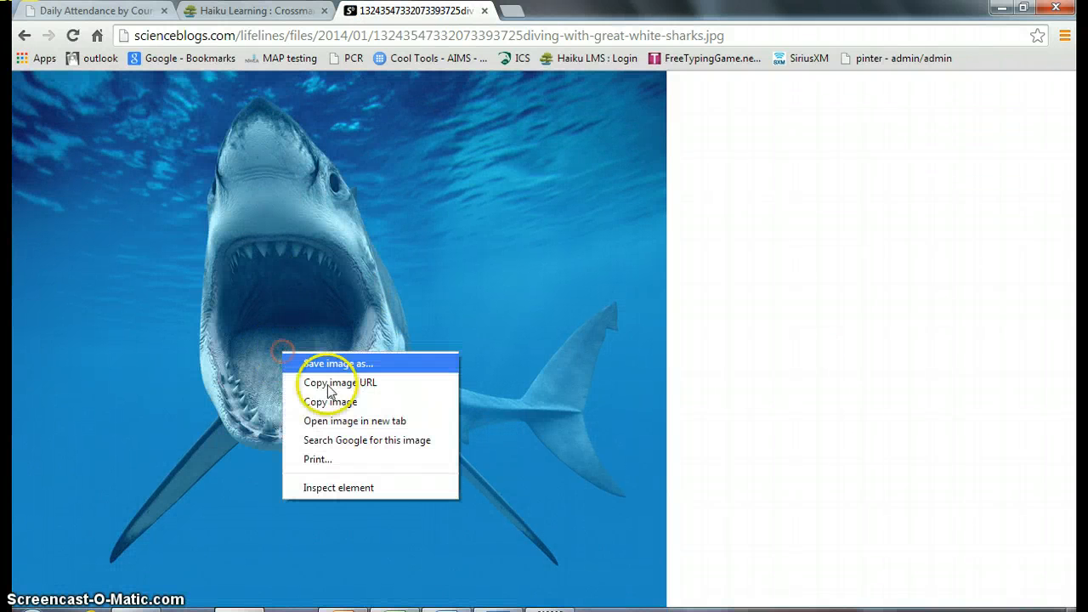
left_click(338, 401)
Step: Paste the shark photo into surrealism.psd in Photoshop and scale it proportionally to 13.3%, centred over the glass
left_click(515, 605)
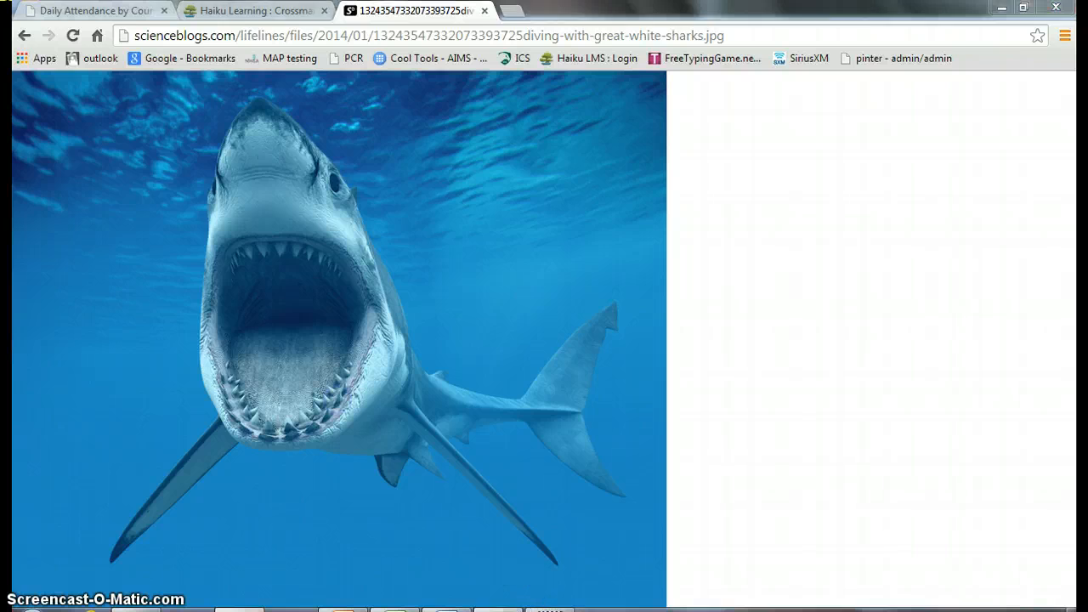
key("ctrl+v")
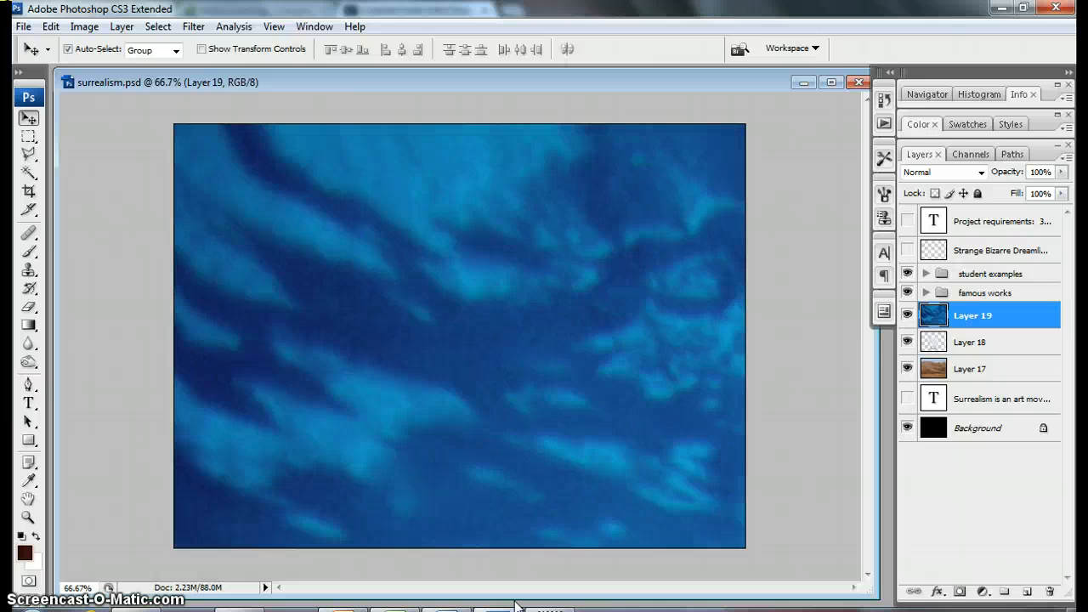
key("ctrl+t")
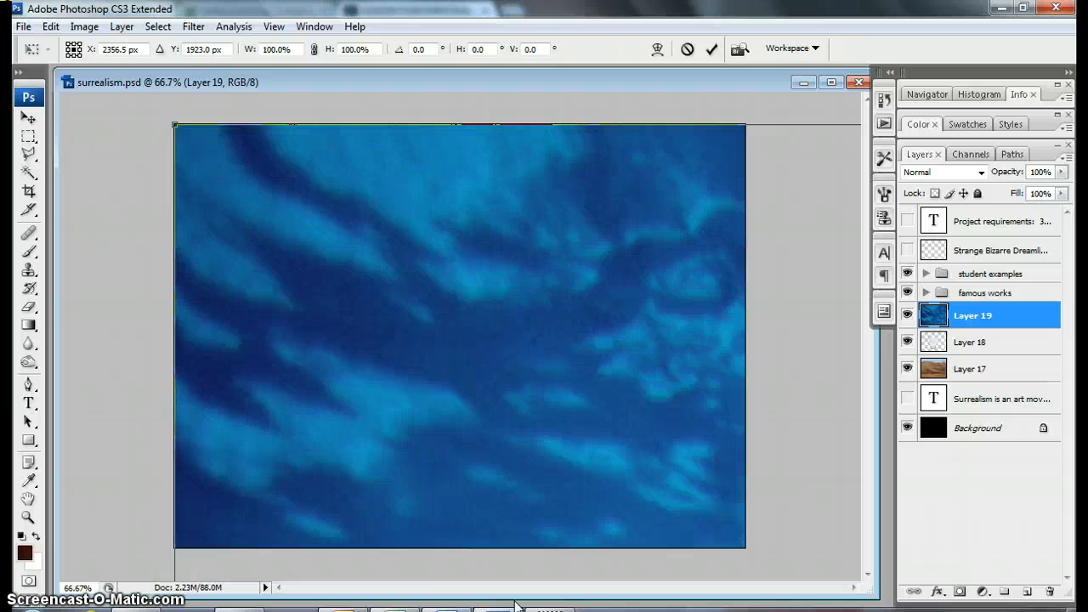
key("ctrl+minus")
key("ctrl+minus")
key("ctrl+minus")
key("ctrl+minus")
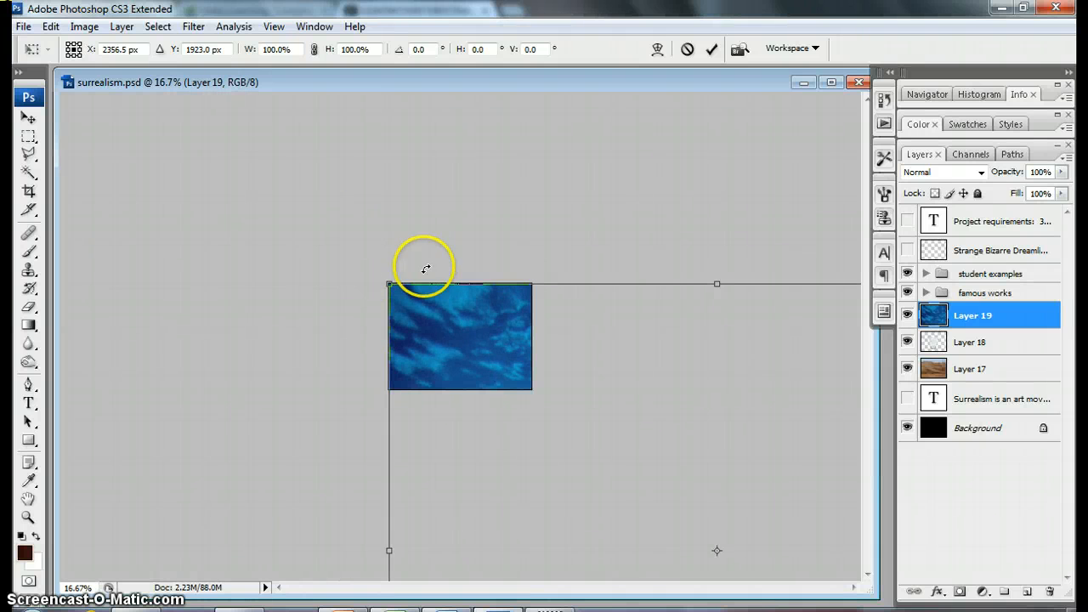
left_click_drag(388, 283, 389, 236)
left_click_drag(253, 187, 484, 375)
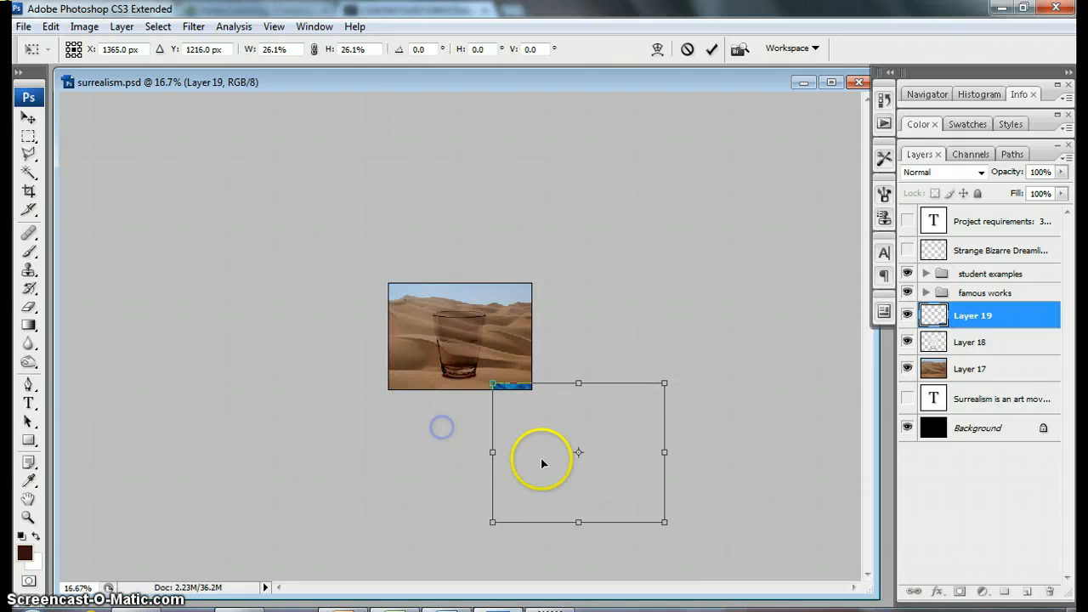
left_click_drag(542, 457, 448, 345)
left_click_drag(389, 267, 434, 330)
key("Return")
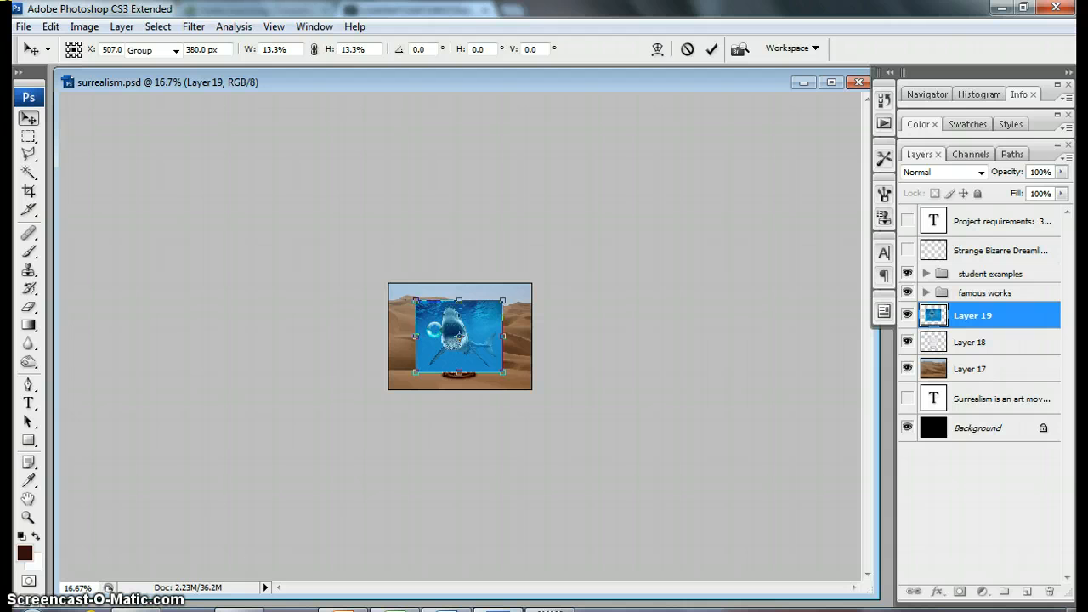
Step: Delete the blue water around the shark's body with the Magic Wand at tolerance 25 and clear the selection
key("ctrl+plus")
key("ctrl+plus")
key("ctrl+plus")
key("ctrl+plus")
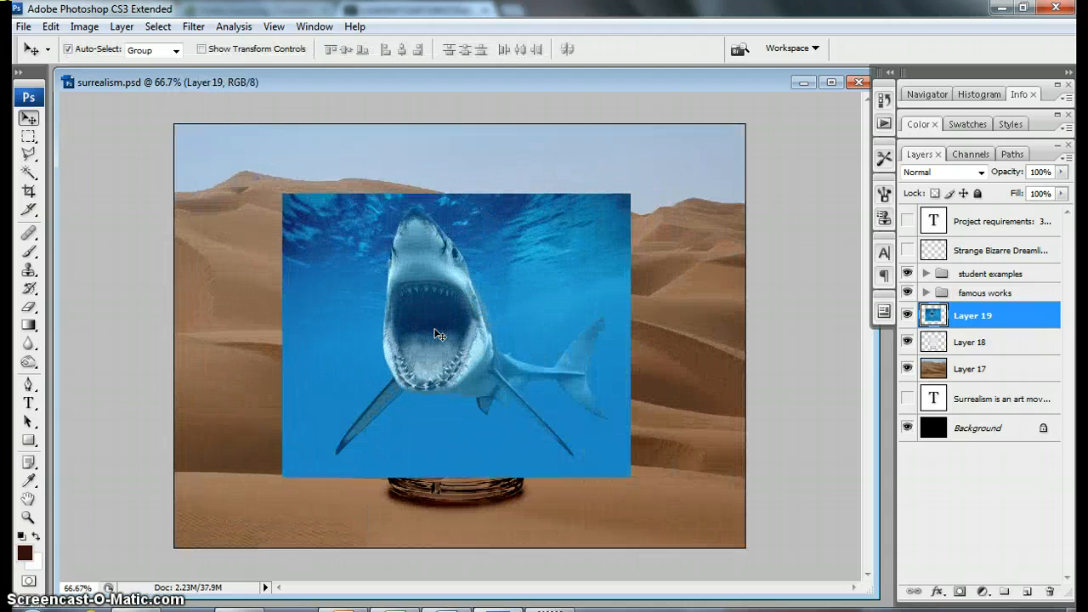
left_click(30, 172)
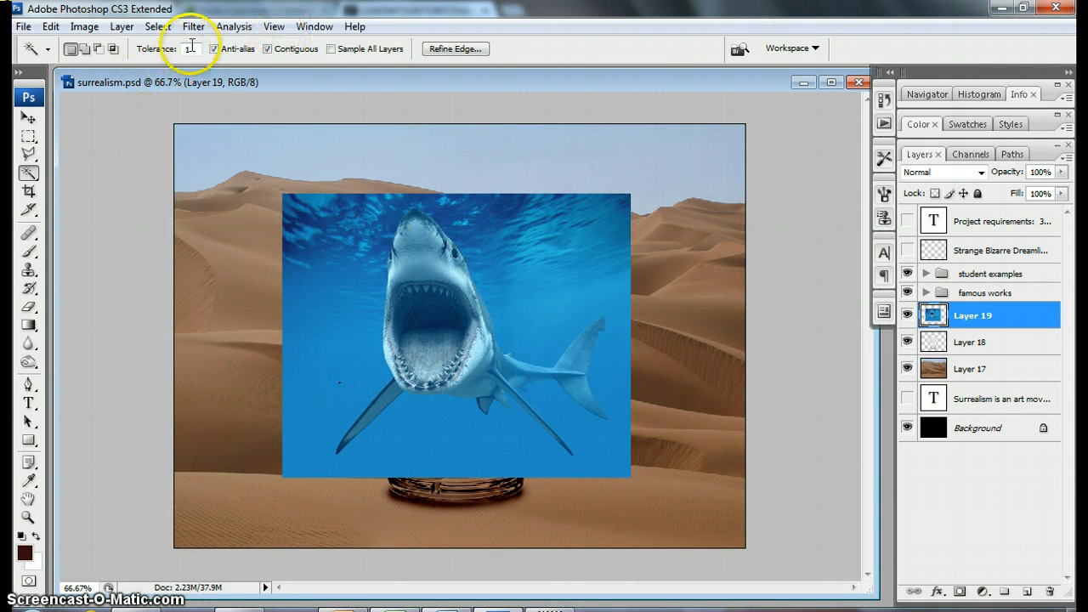
left_click(152, 46)
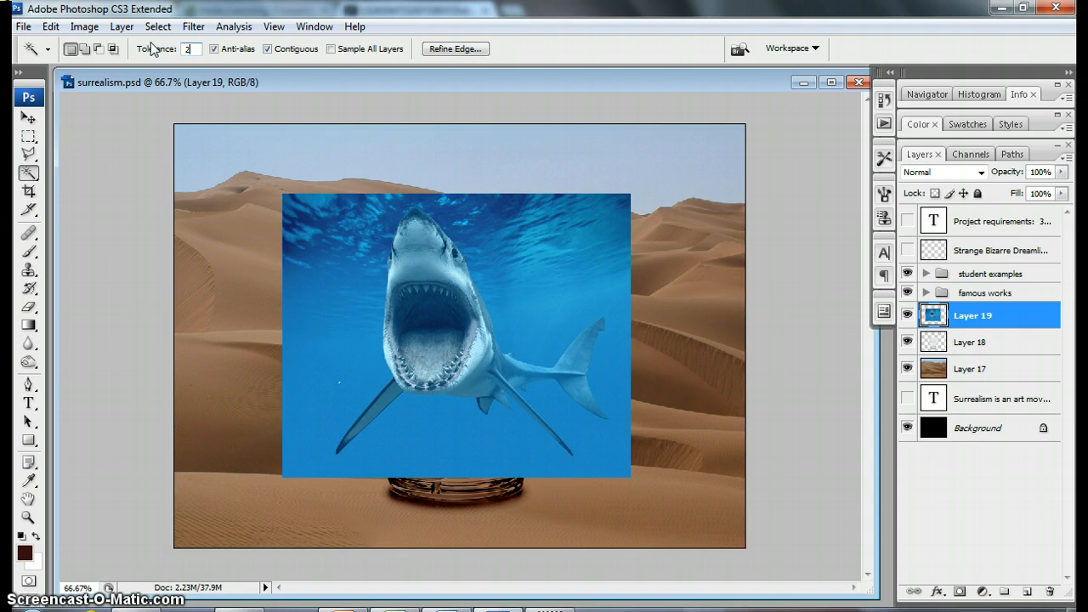
left_click(327, 361)
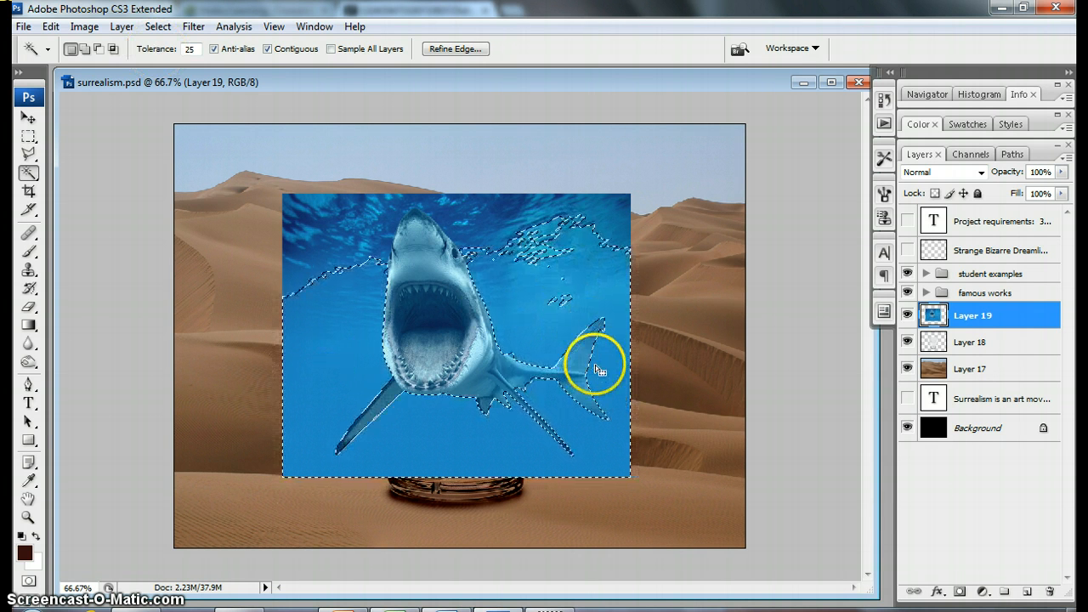
key("Delete")
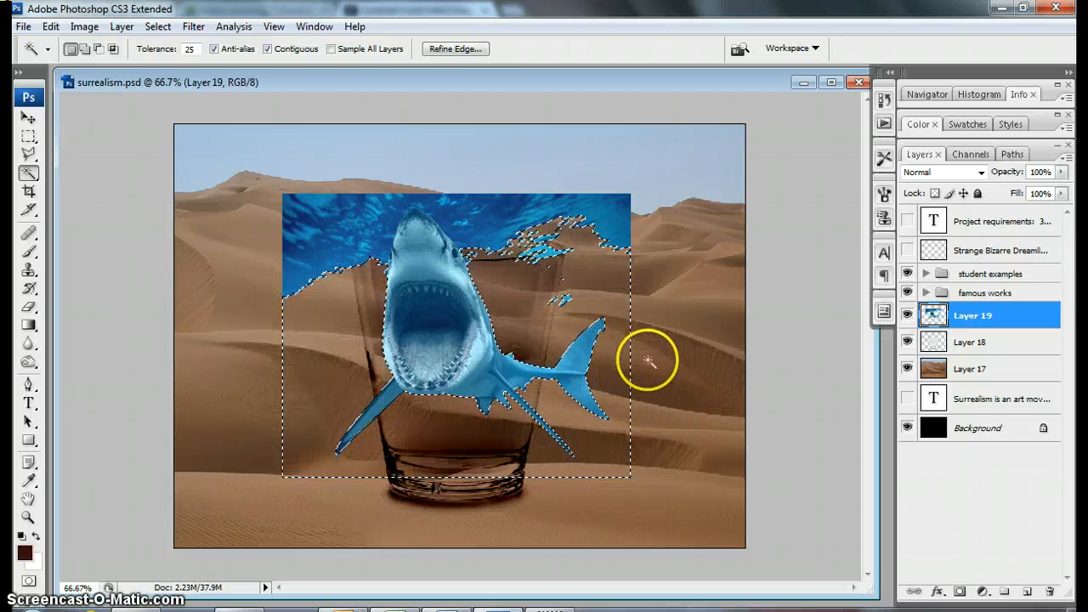
key("ctrl+d")
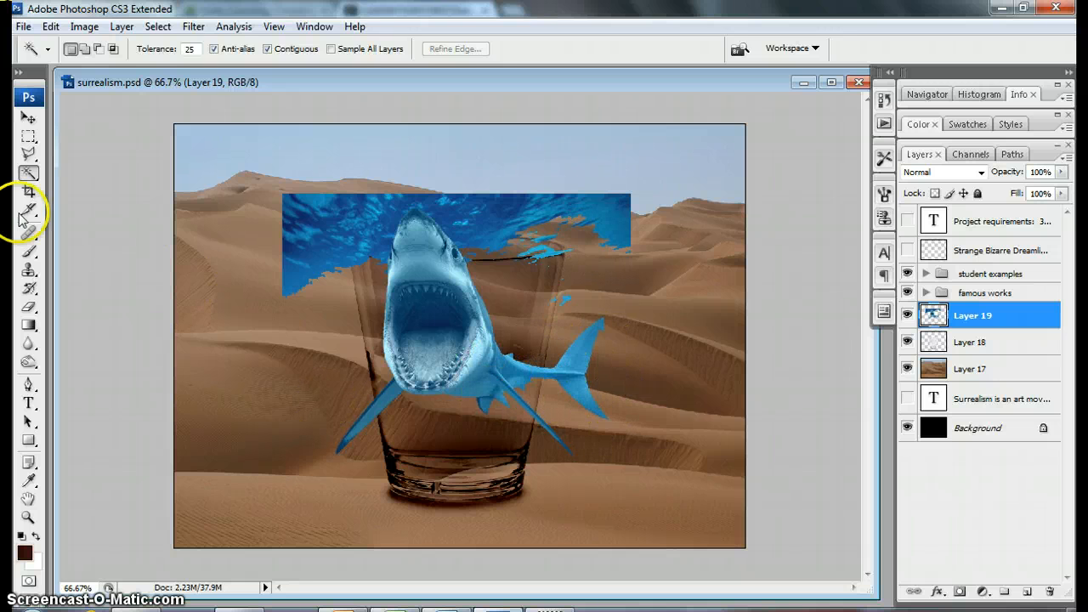
Step: Delete the leftover blue water around the shark's head with the Polygonal Lasso, and outline and deselect the area beside its tail fin
left_click(28, 153)
key("ctrl+plus")
key("ctrl+plus")
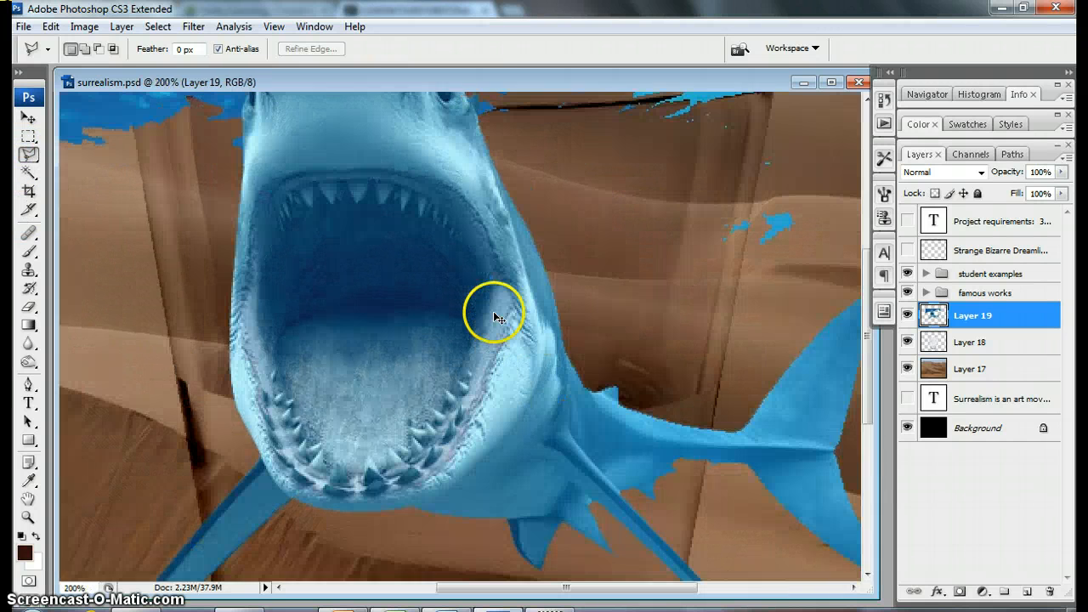
key("ctrl+minus")
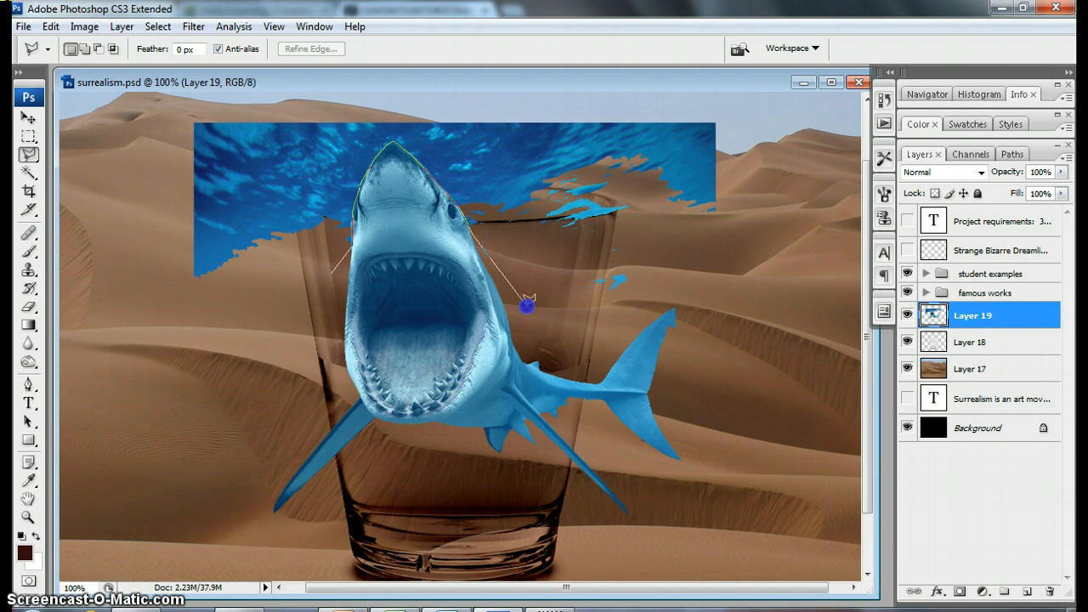
left_click(815, 194)
left_click(777, 91)
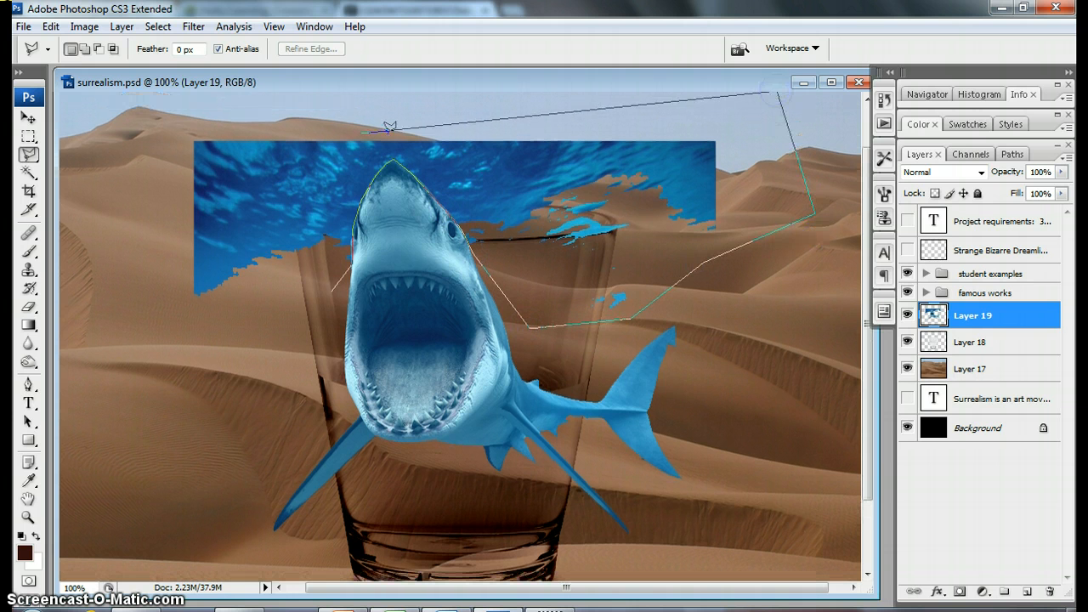
left_click(327, 123)
left_click(114, 112)
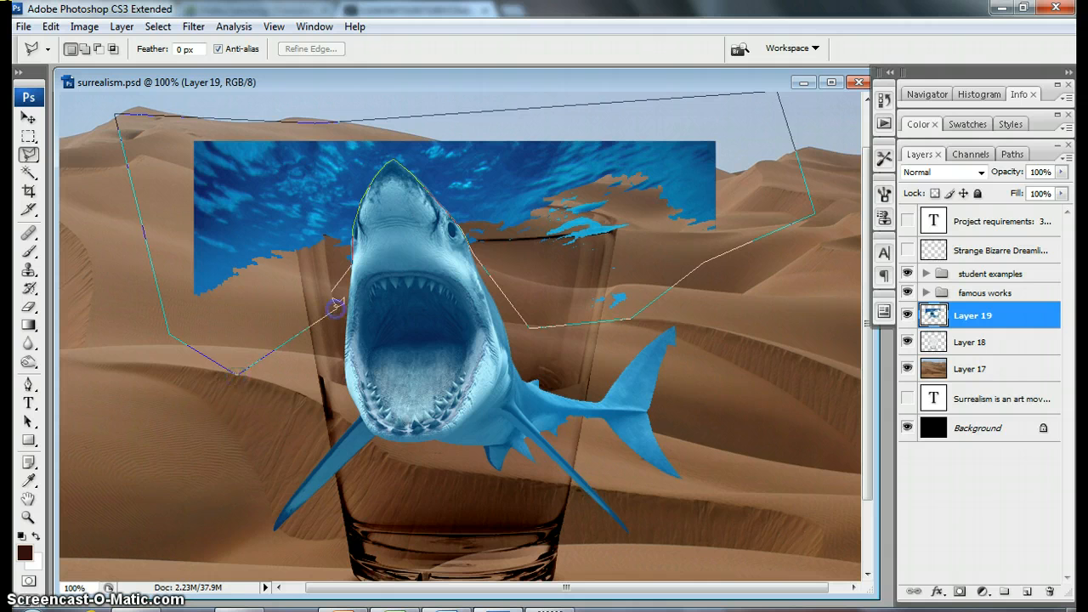
left_click(336, 307)
key("Delete")
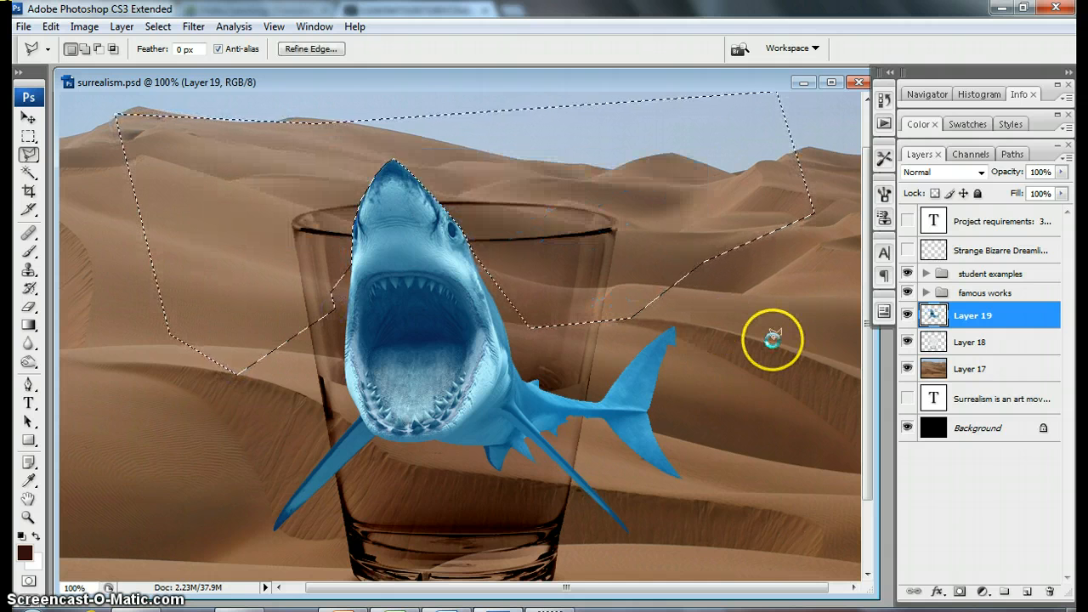
left_click(724, 416)
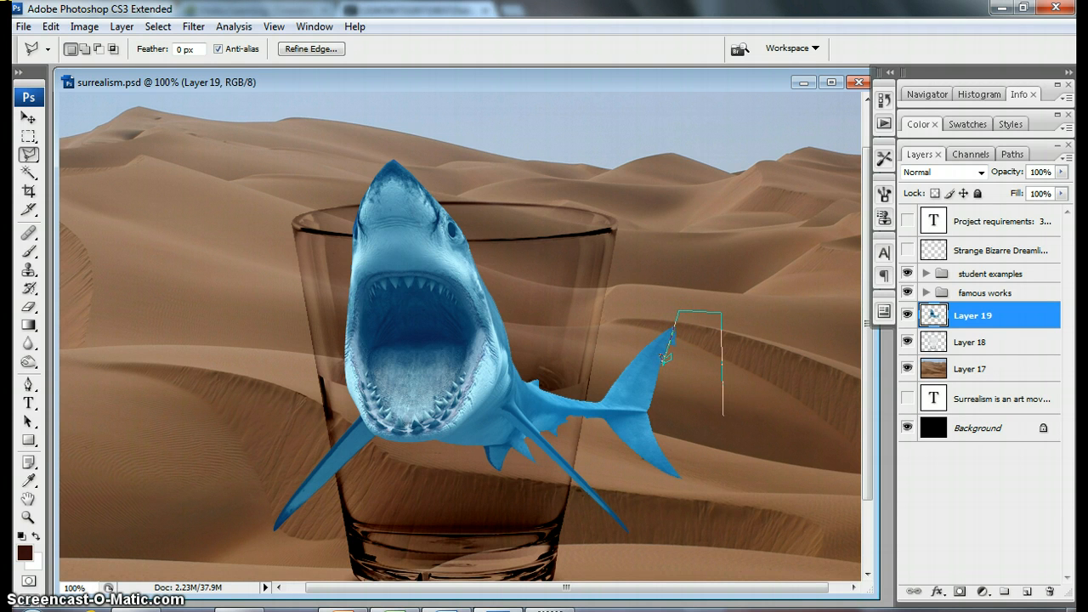
left_click(647, 404)
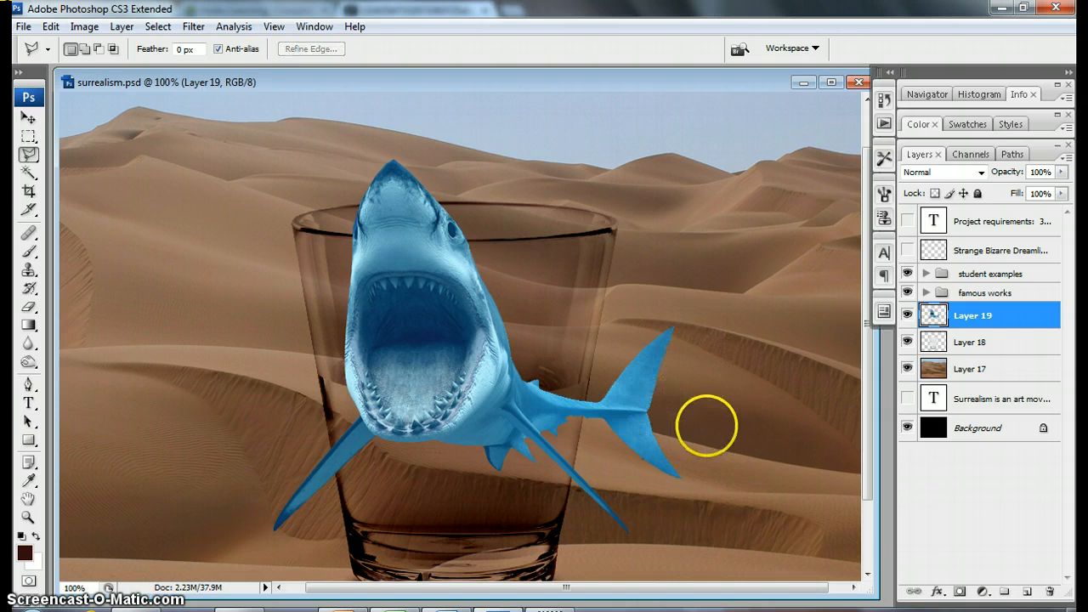
Step: Shrink the cut-out shark proportionally with Free Transform and place it inside the lower part of the glass
key("ctrl+minus")
key("ctrl+minus")
key("v")
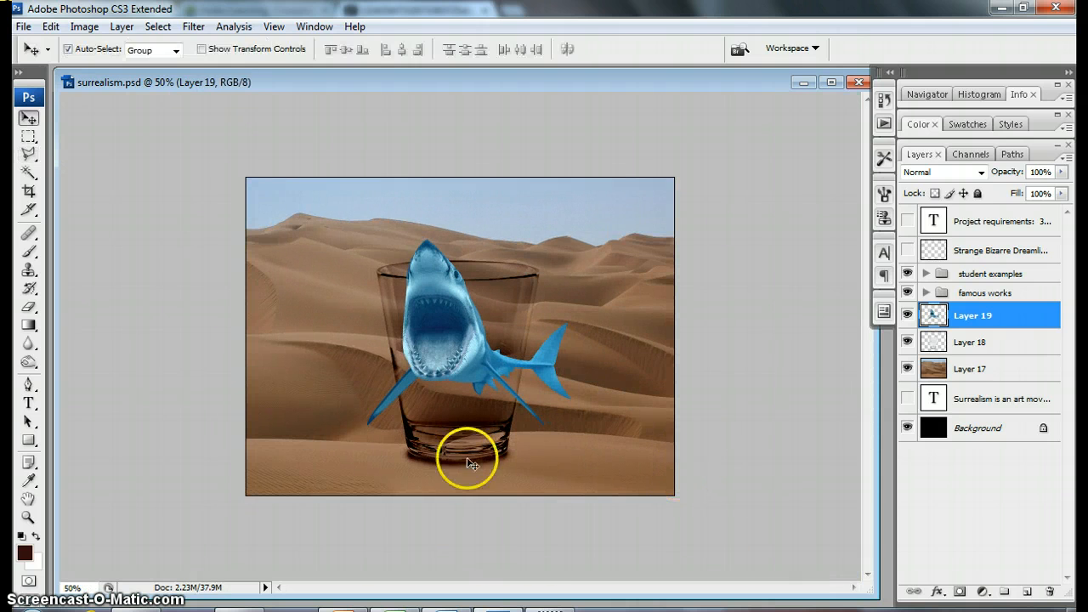
left_click_drag(527, 336, 520, 356)
key("ctrl+t")
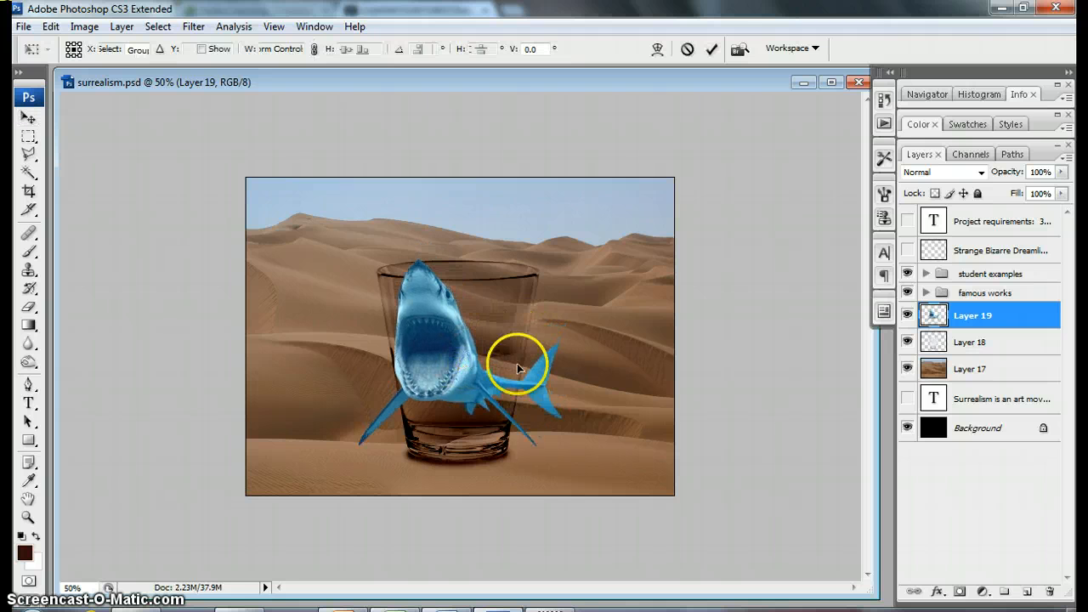
left_click_drag(575, 444, 472, 358)
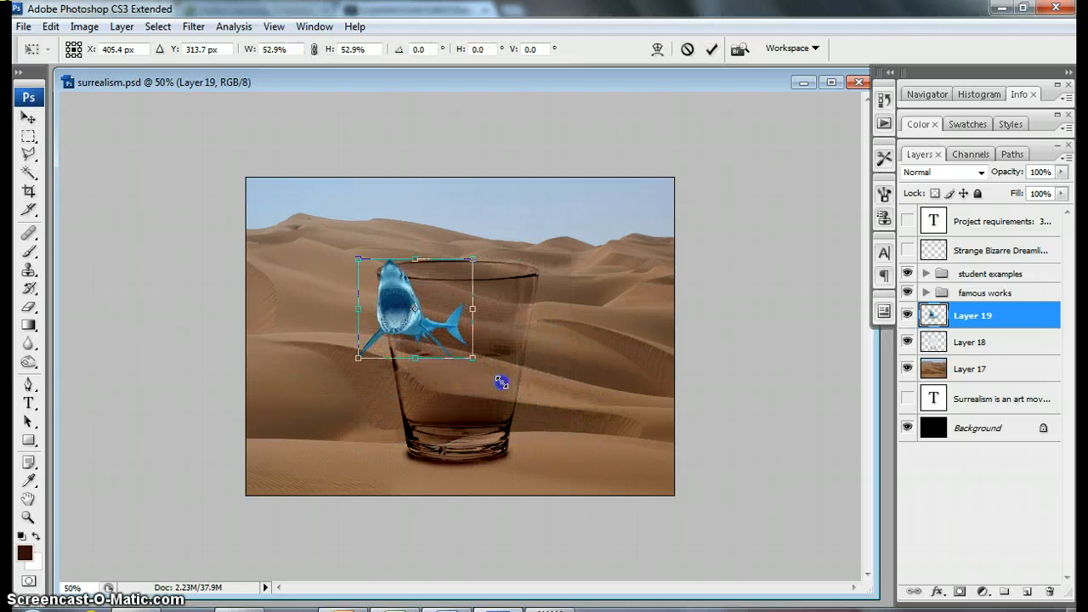
left_click_drag(388, 328, 431, 403)
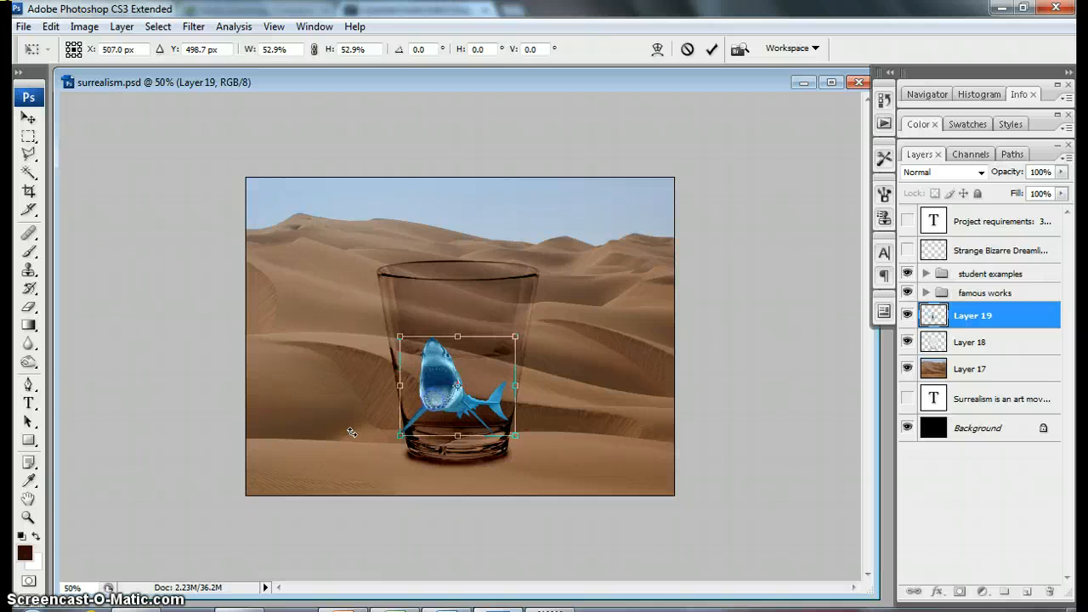
left_click_drag(391, 436, 435, 413)
key("Return")
Step: Warp the shark inside the glass with Free Transform, bulging its head side outward and slightly adjusting the tail side
key("ctrl+plus")
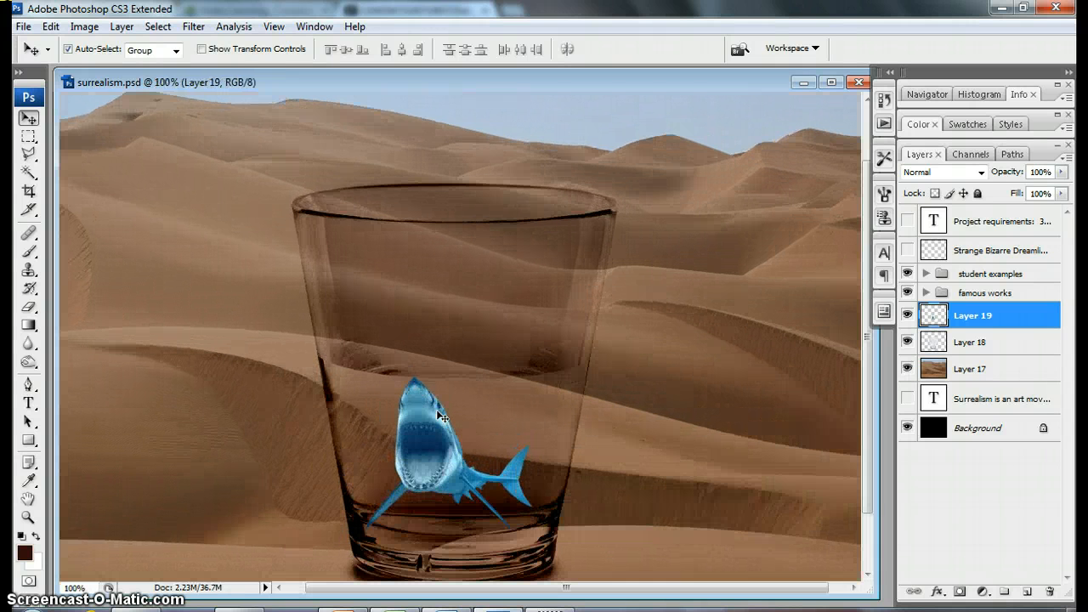
left_click_drag(644, 501, 653, 292)
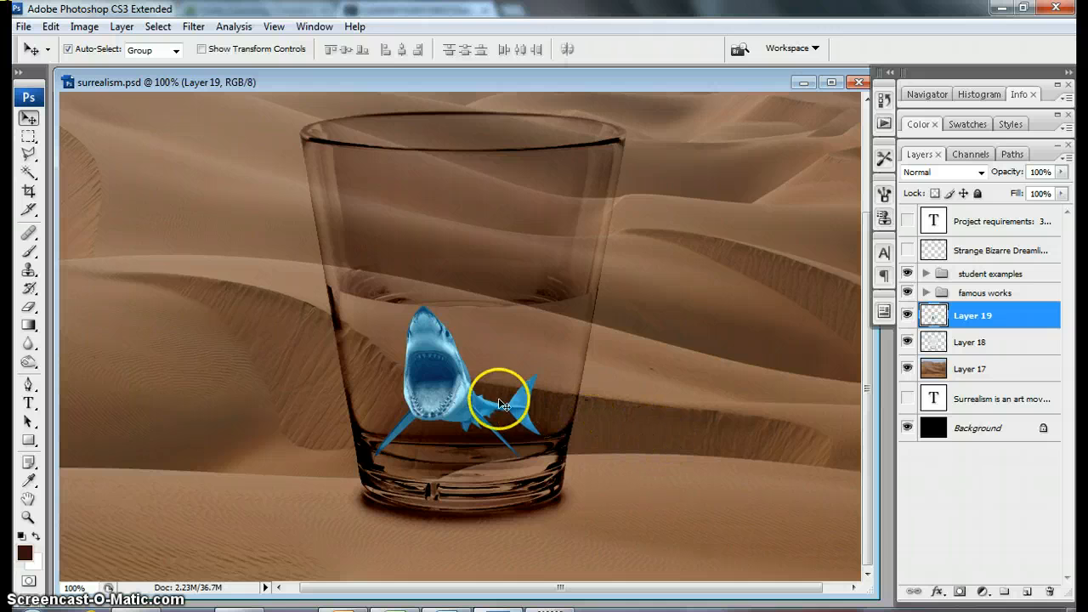
left_click_drag(442, 388, 443, 390)
key("ctrl+t")
right_click(461, 385)
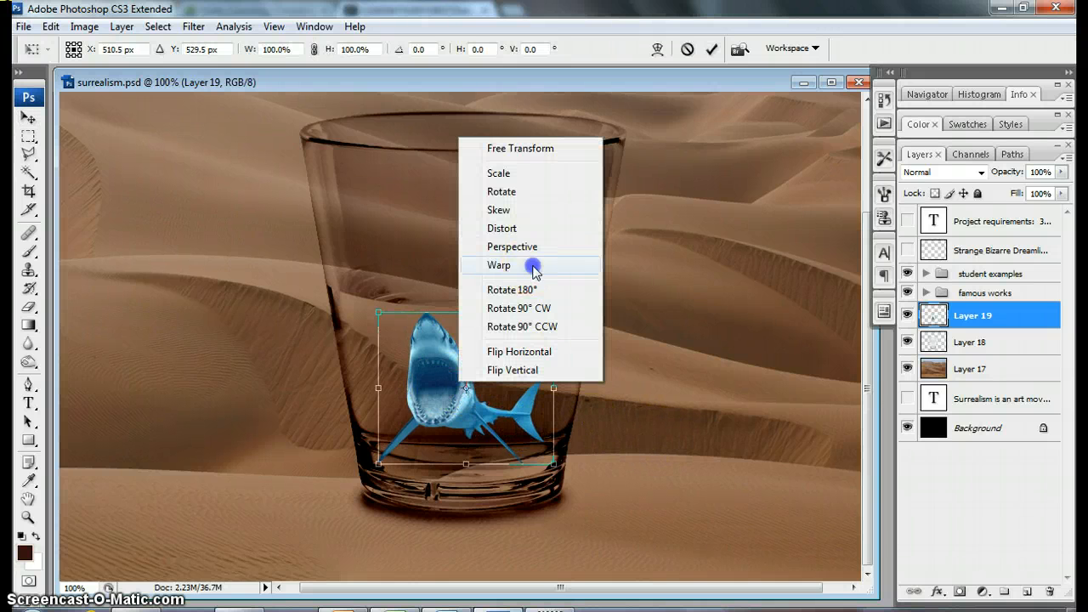
left_click(500, 266)
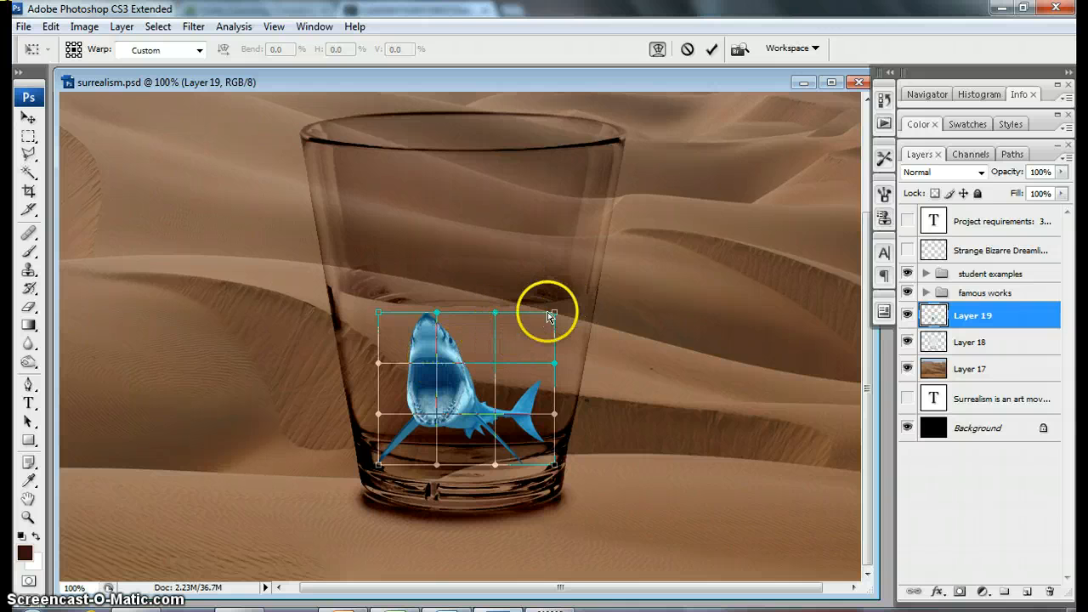
left_click_drag(468, 357, 363, 363)
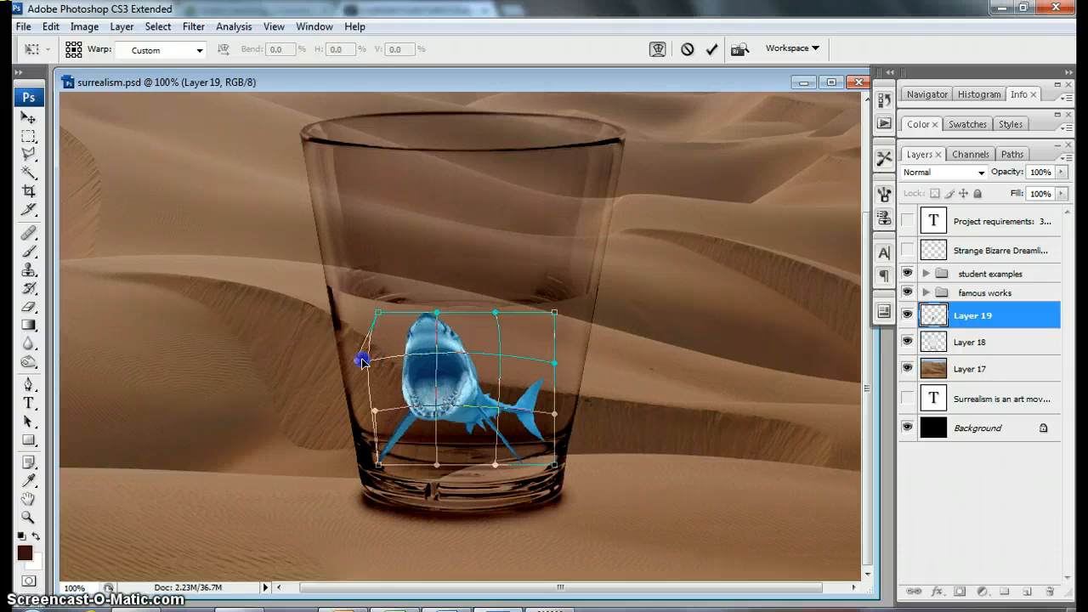
left_click_drag(499, 465, 504, 472)
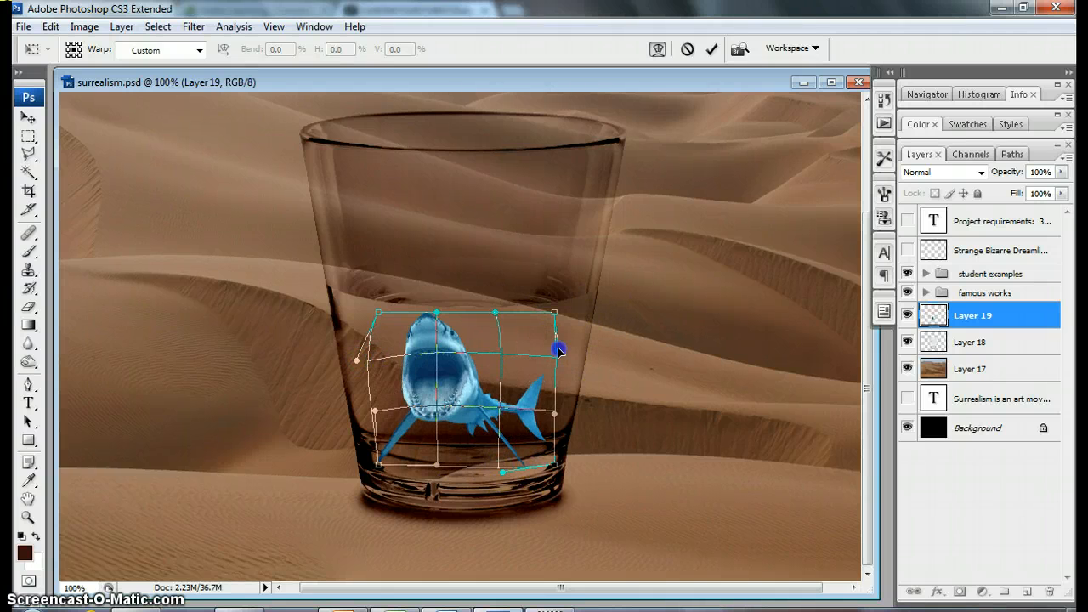
left_click_drag(558, 349, 559, 345)
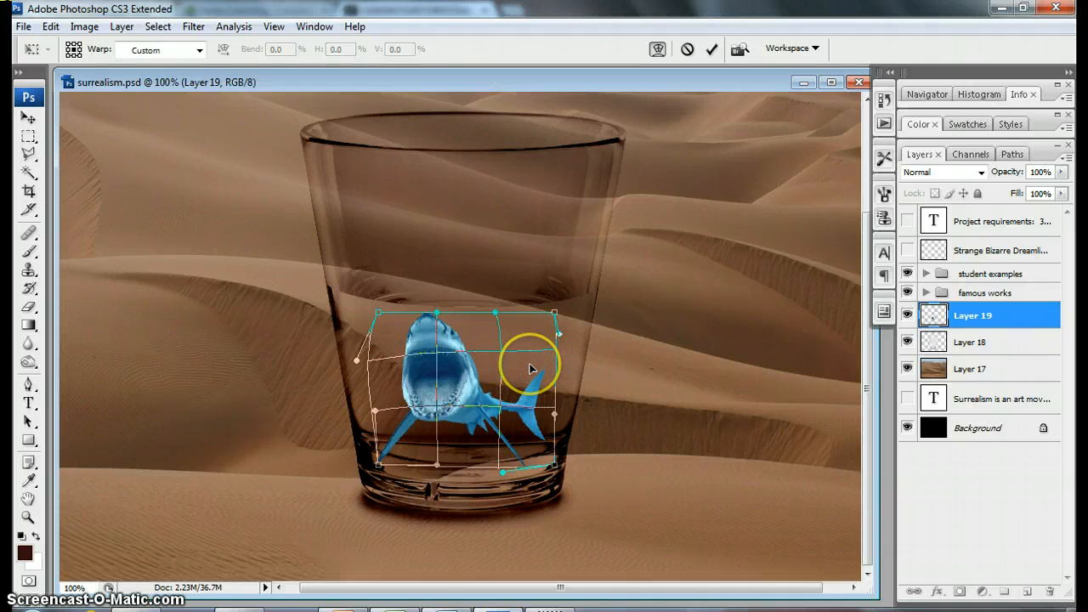
key("Return")
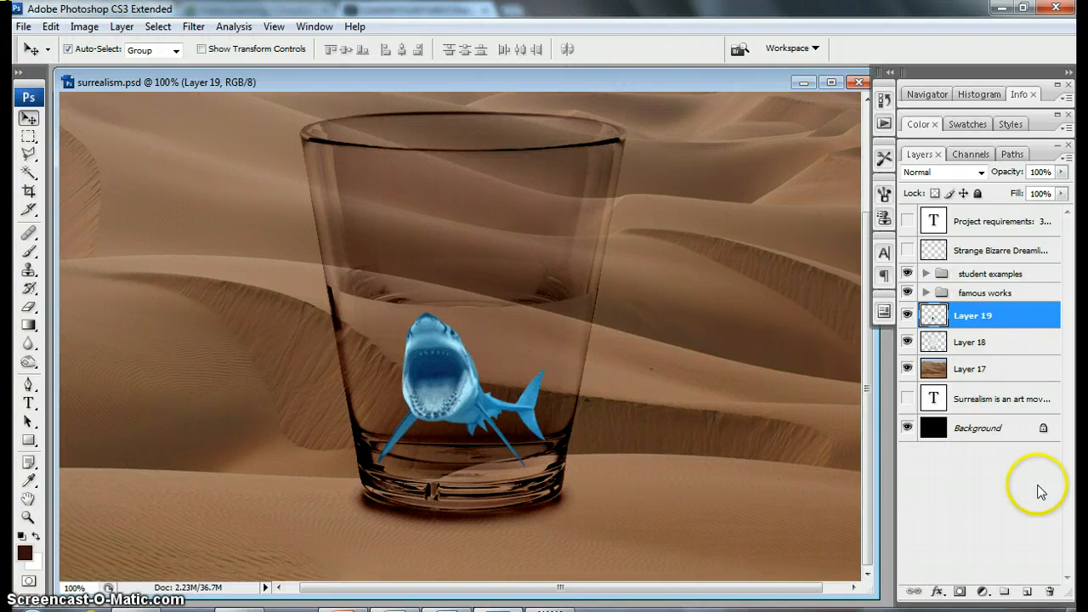
Step: Add a drop shadow to the shark layer with angle 99°, distance 23 px, size 7 px and opacity 69%
left_click(944, 595)
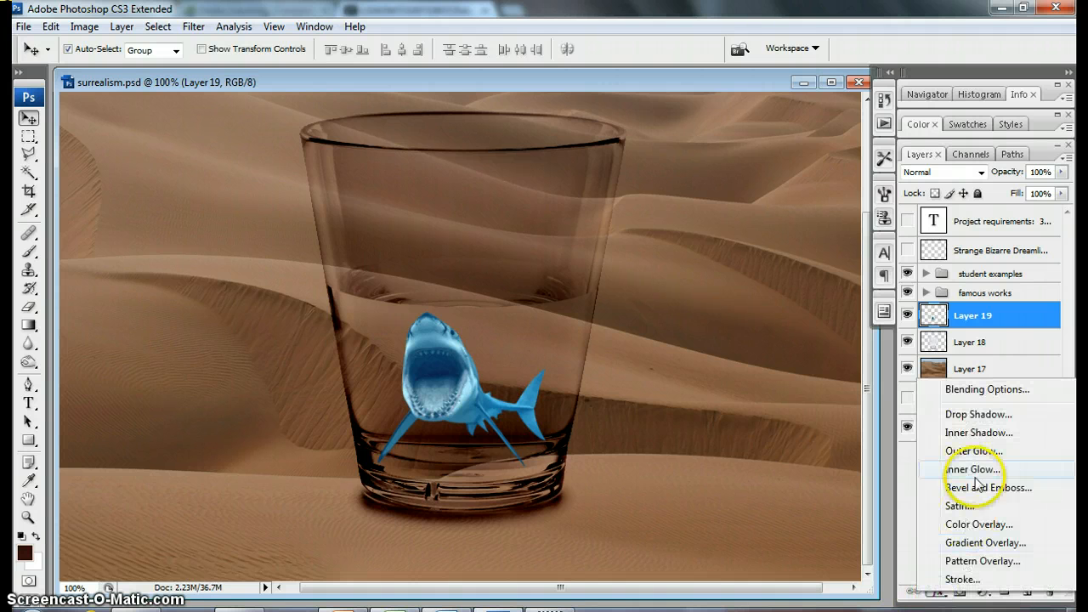
left_click(990, 417)
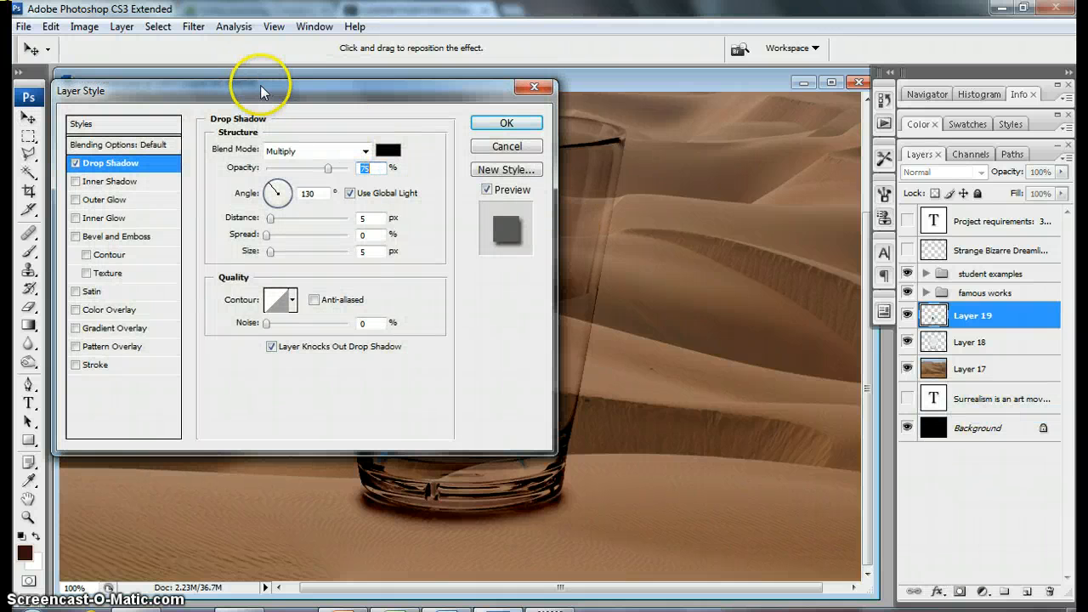
left_click_drag(263, 92, 730, 129)
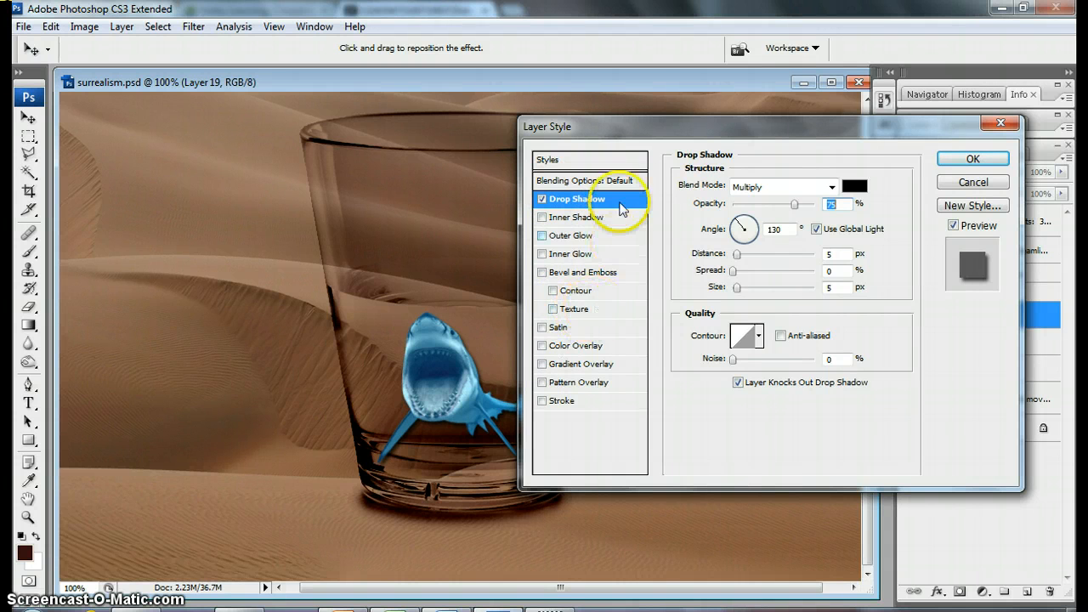
left_click_drag(648, 126, 691, 99)
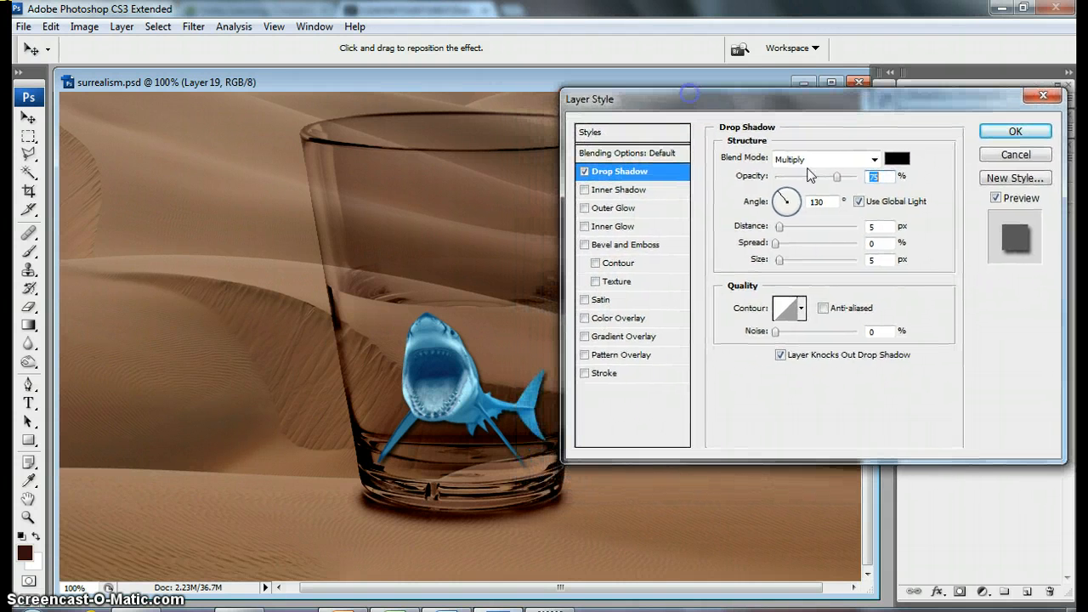
left_click(787, 260)
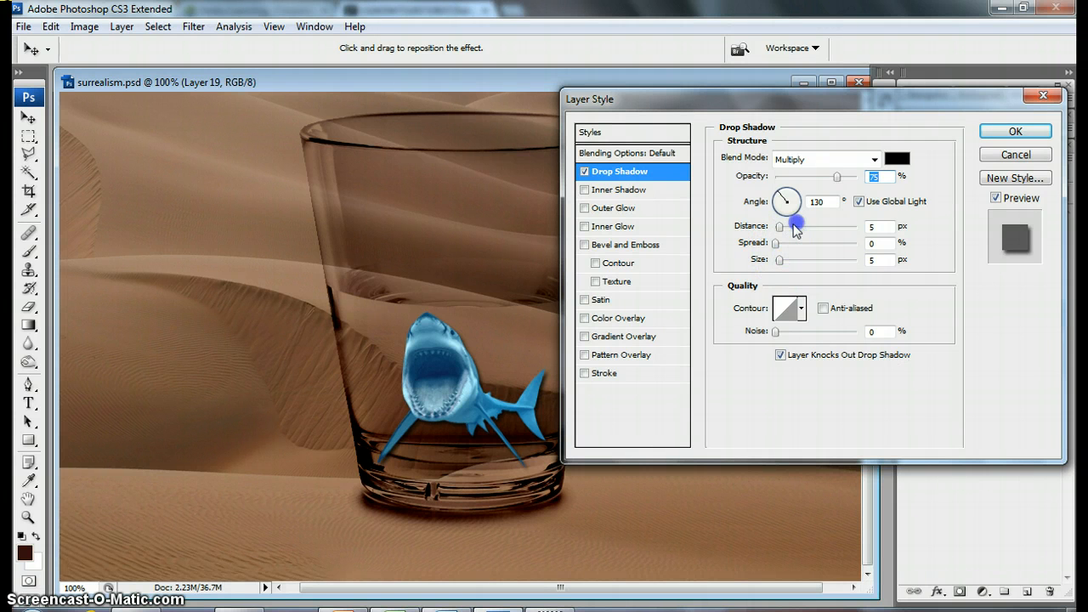
left_click_drag(779, 231, 815, 228)
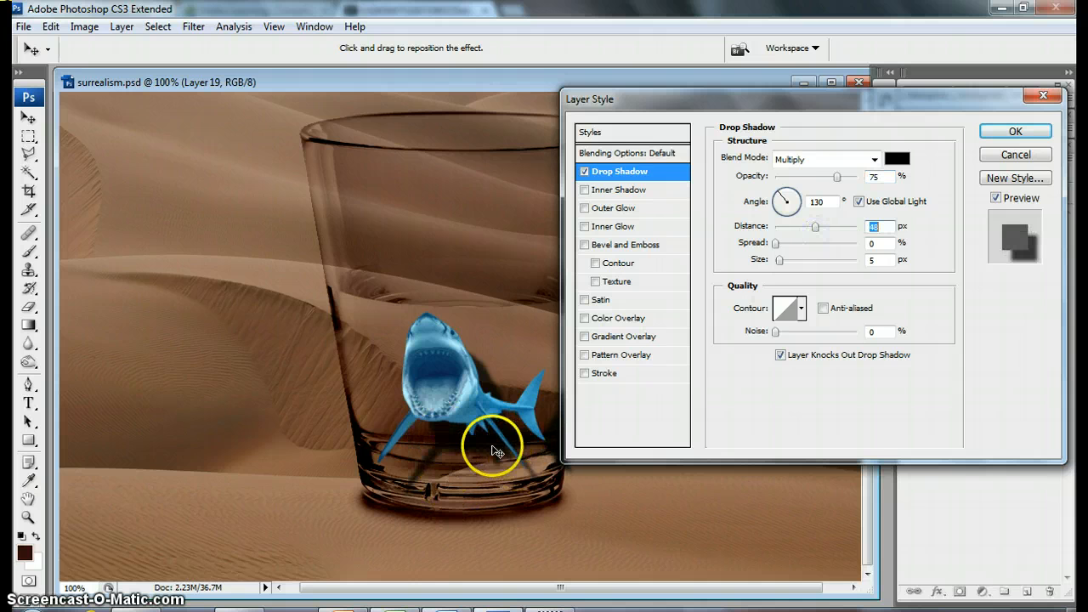
left_click(781, 198)
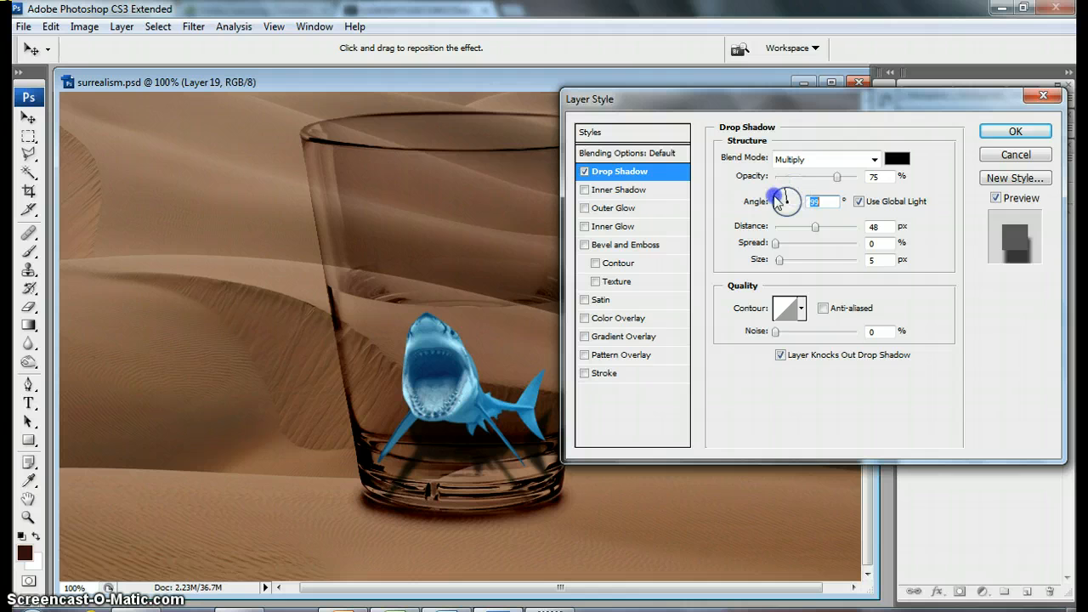
left_click(813, 228)
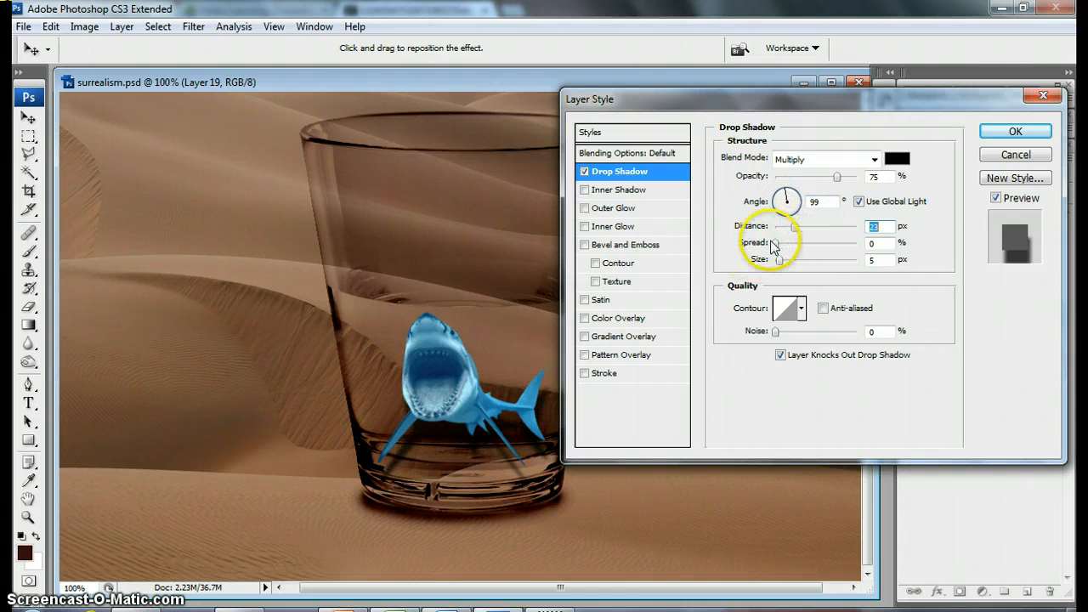
left_click_drag(779, 260, 786, 262)
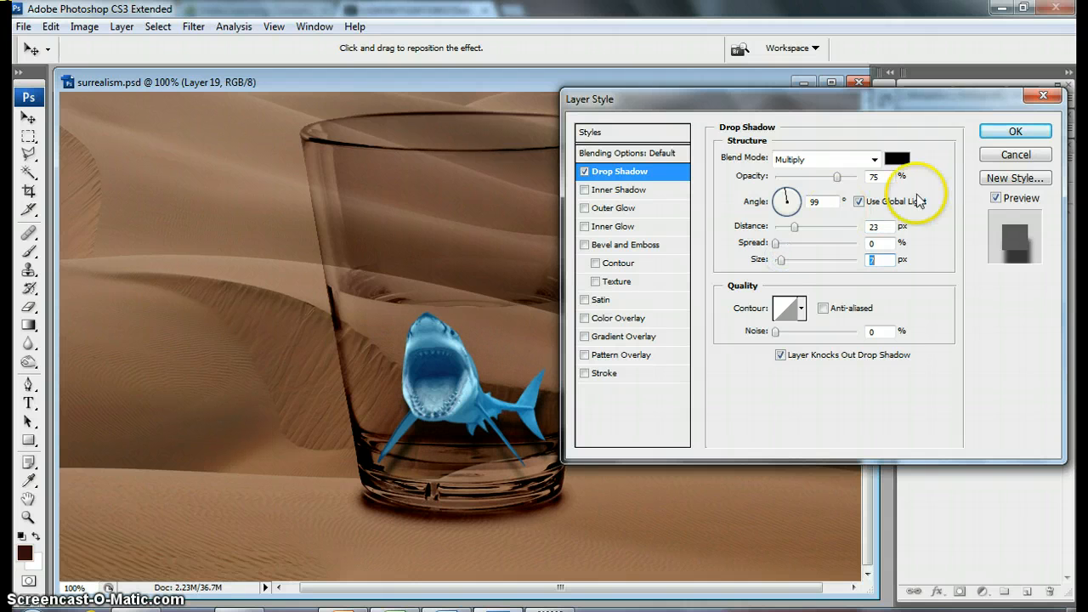
mouse_move(837, 176)
left_mouse_down()
mouse_move(816, 177)
mouse_move(839, 179)
left_mouse_up()
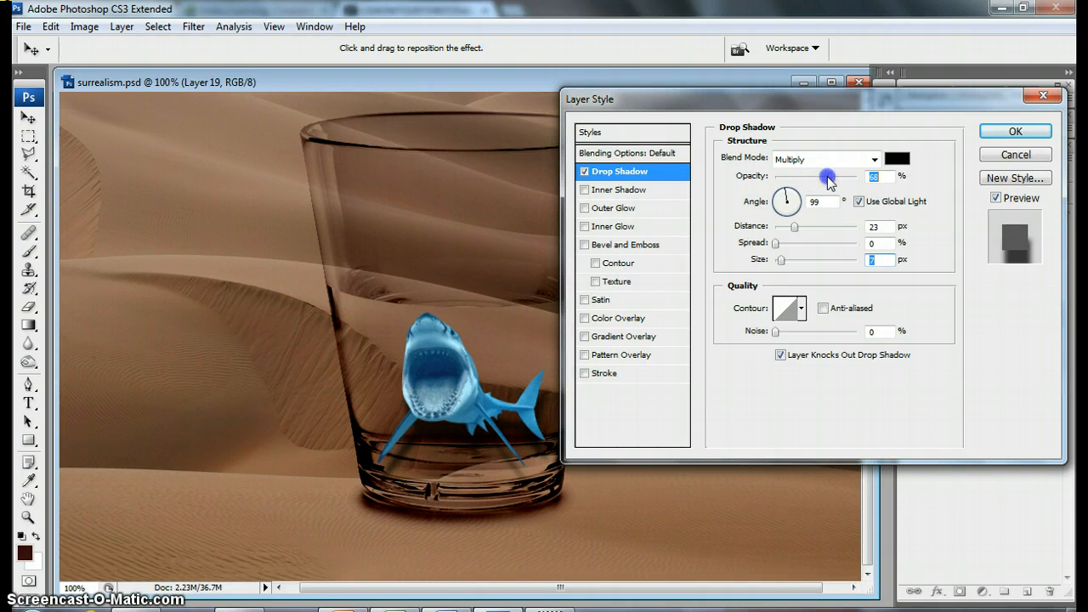
left_click(1015, 131)
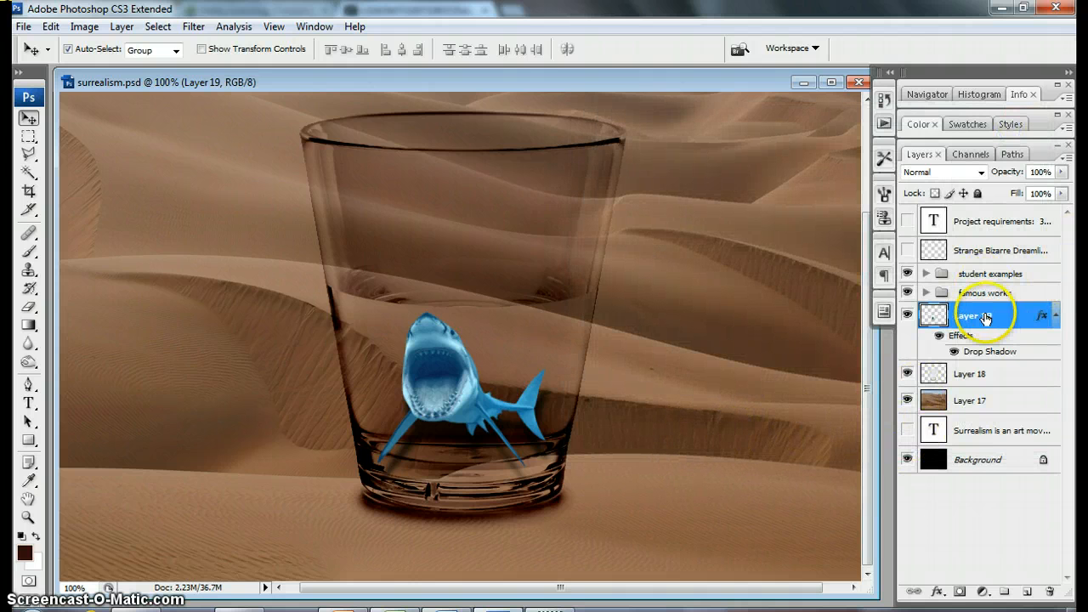
Step: Create a new layer above the shark and outline the water area inside the glass with the Polygonal Lasso
left_click(1027, 592)
key("ctrl+plus")
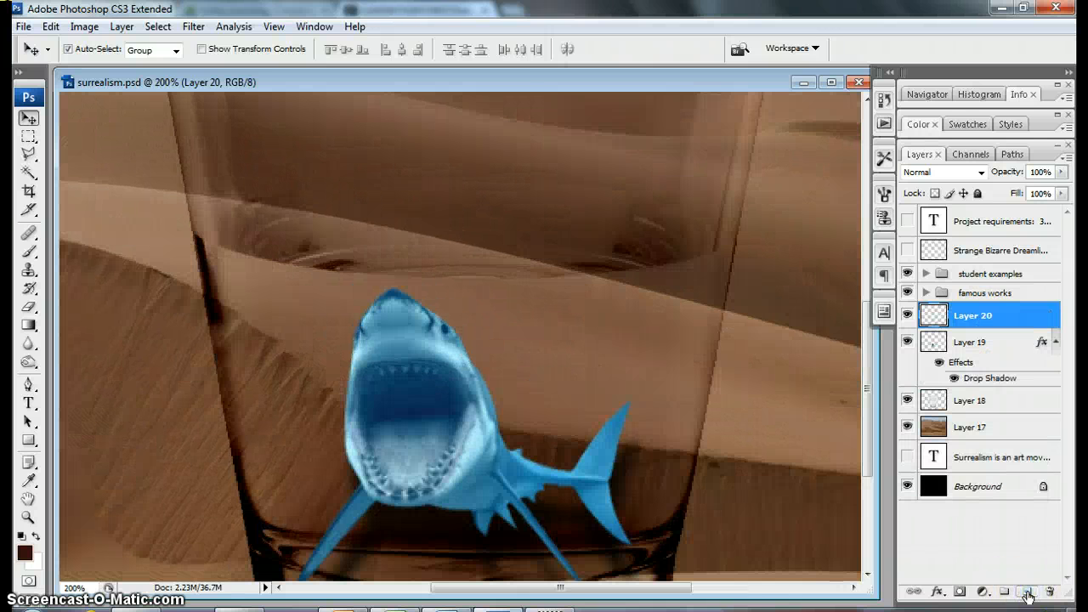
left_click_drag(629, 408, 652, 324)
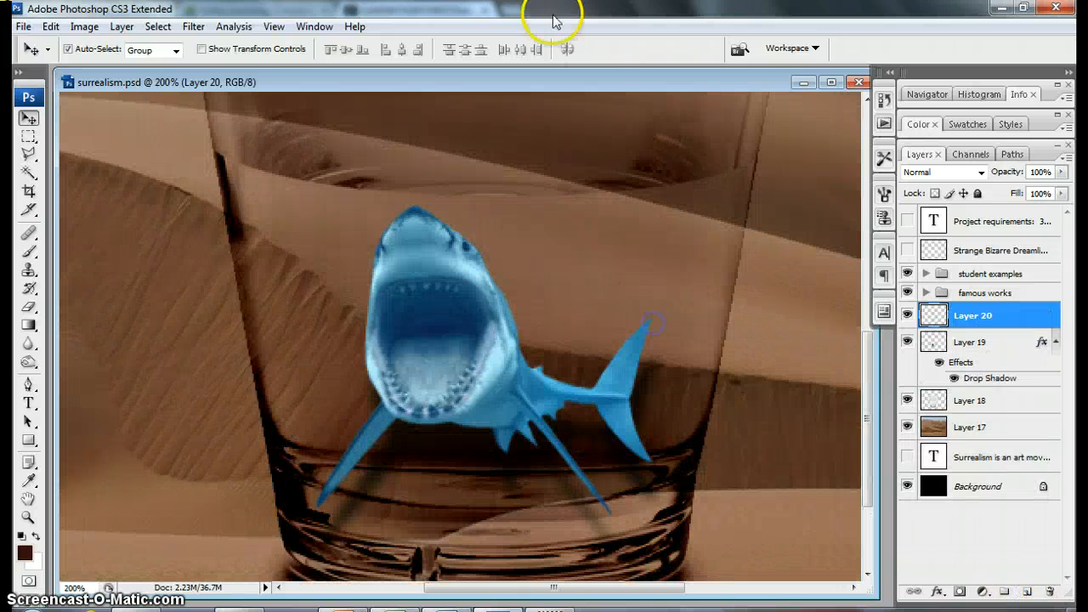
left_click_drag(548, 159, 524, 247)
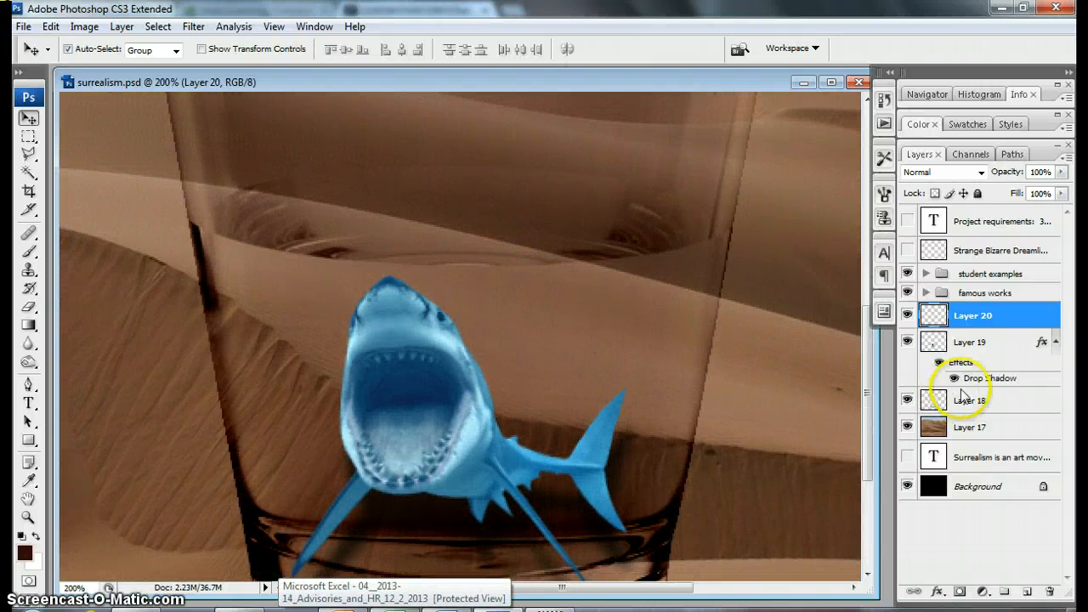
left_click(28, 155)
left_click(88, 170)
left_click(200, 212)
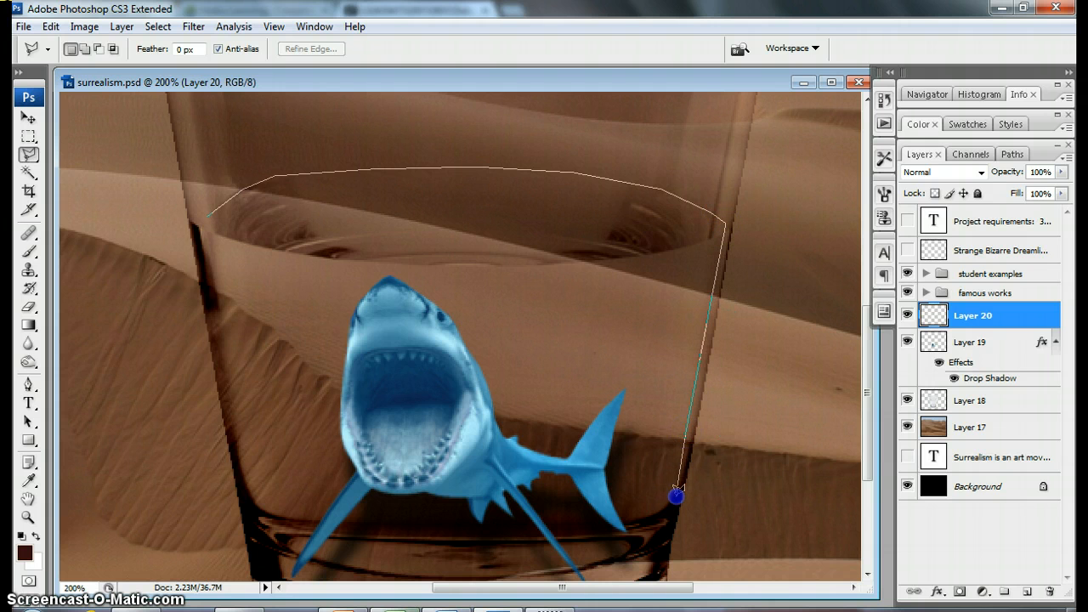
scroll(676, 496, "down", 3)
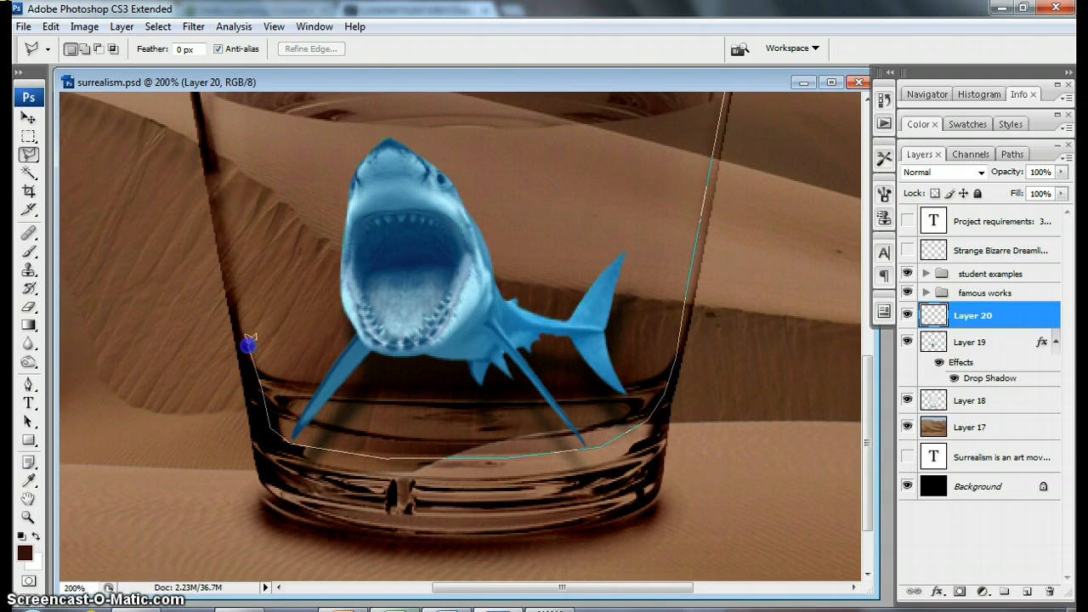
scroll(238, 315, "up", 4)
left_click(239, 453)
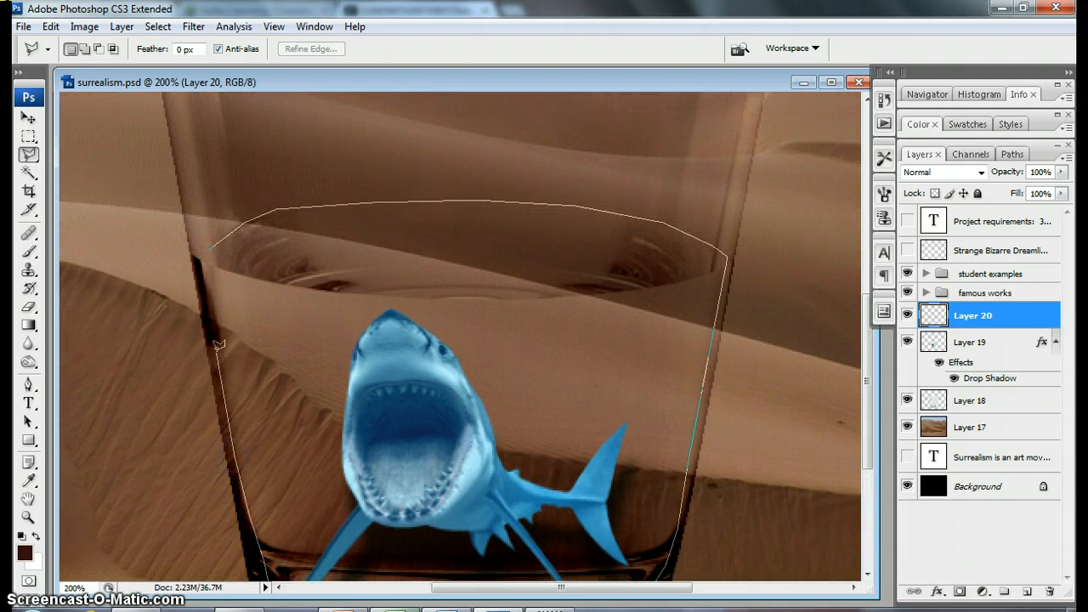
left_click(203, 263)
scroll(746, 369, "down", 3)
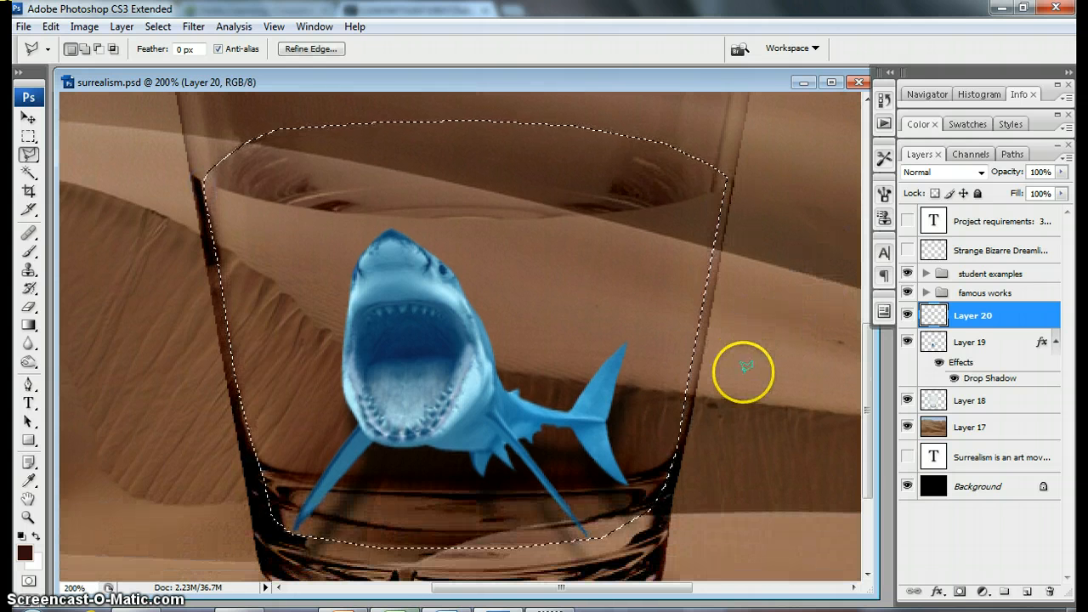
Step: Set the foreground color to a bright cyan-blue and fill the water selection with the Paint Bucket
left_click(25, 552)
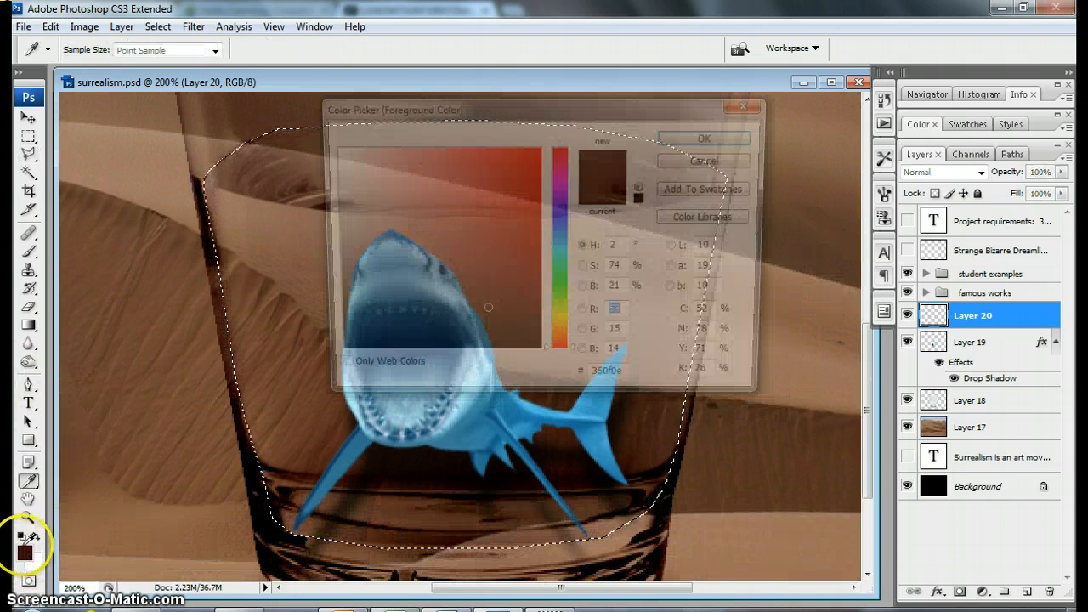
left_click(556, 246)
left_click(513, 171)
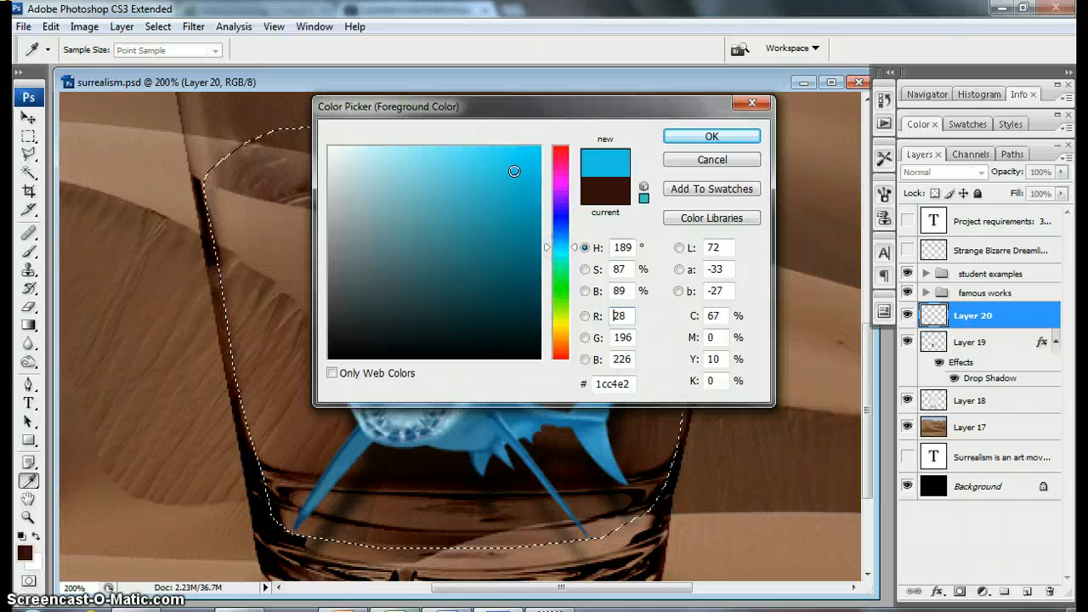
left_click(712, 136)
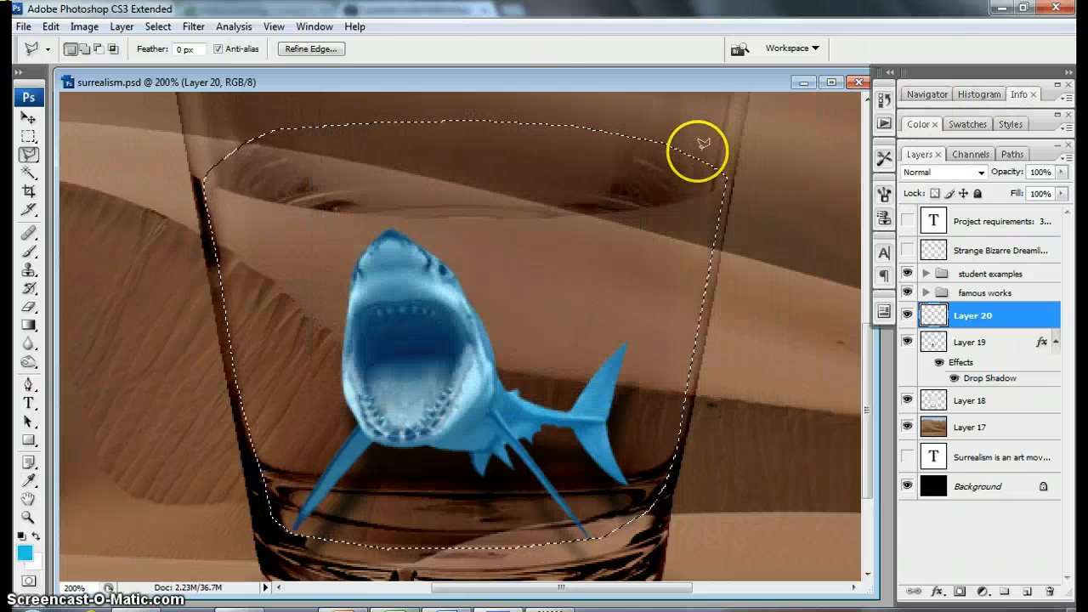
left_click(29, 328)
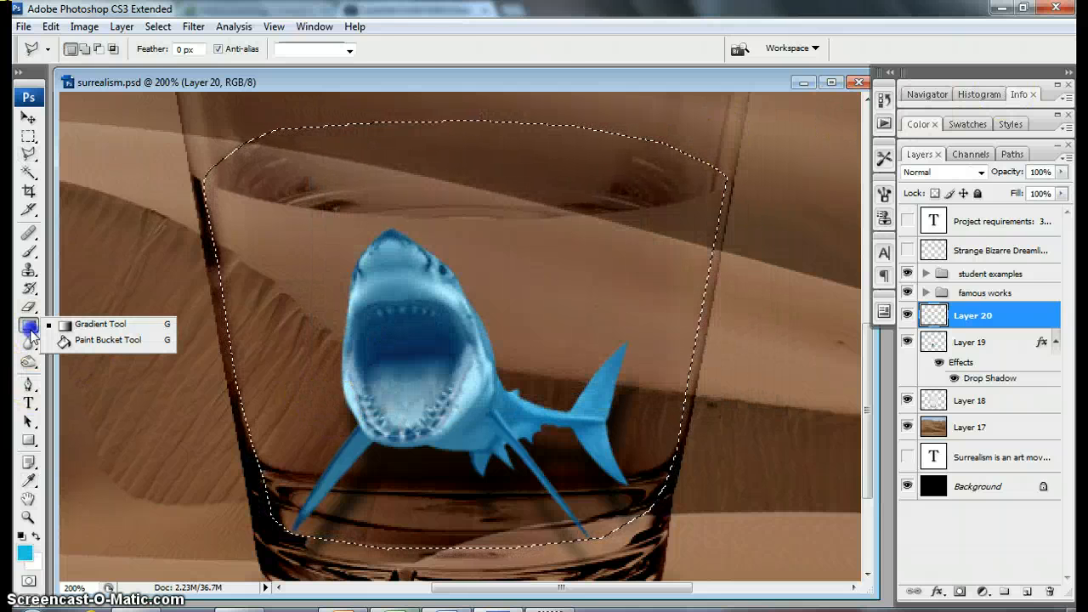
left_click(102, 340)
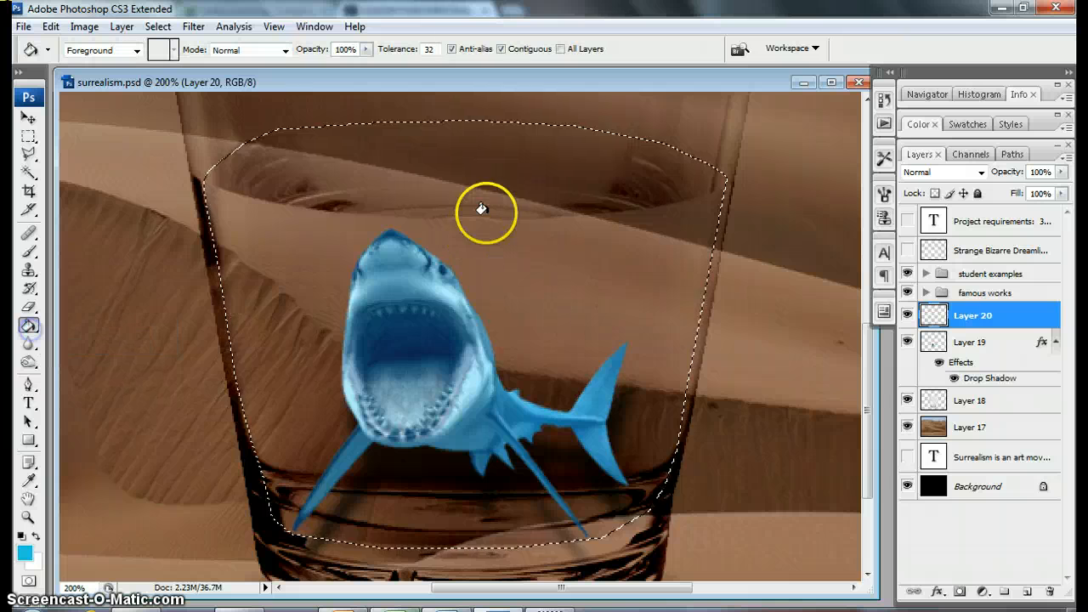
left_click(537, 213)
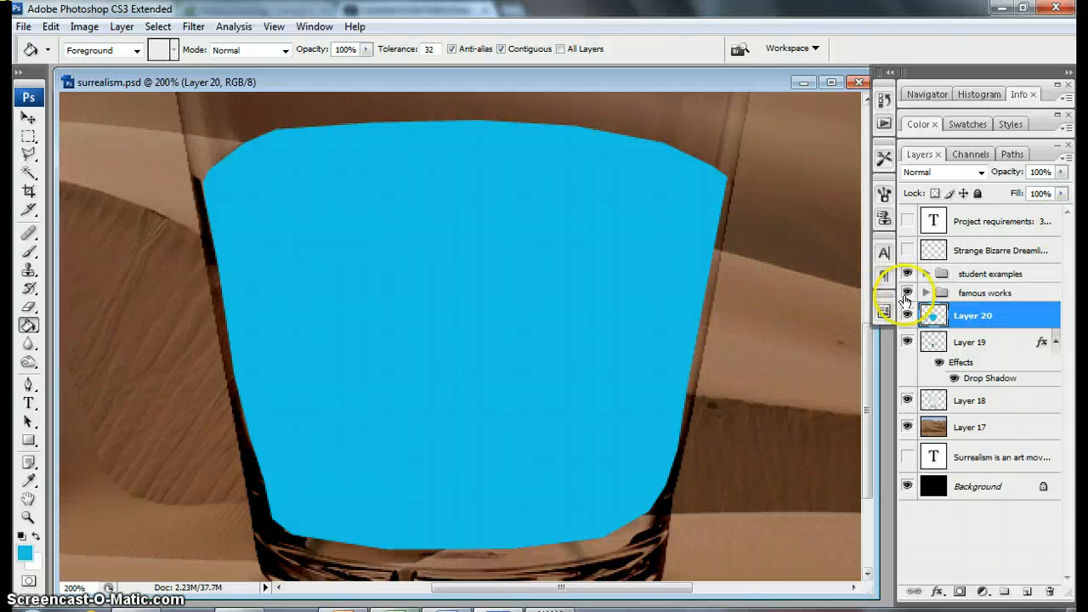
Step: Lower the blue water layer's opacity to 27% so the shark shows through
left_click(1061, 172)
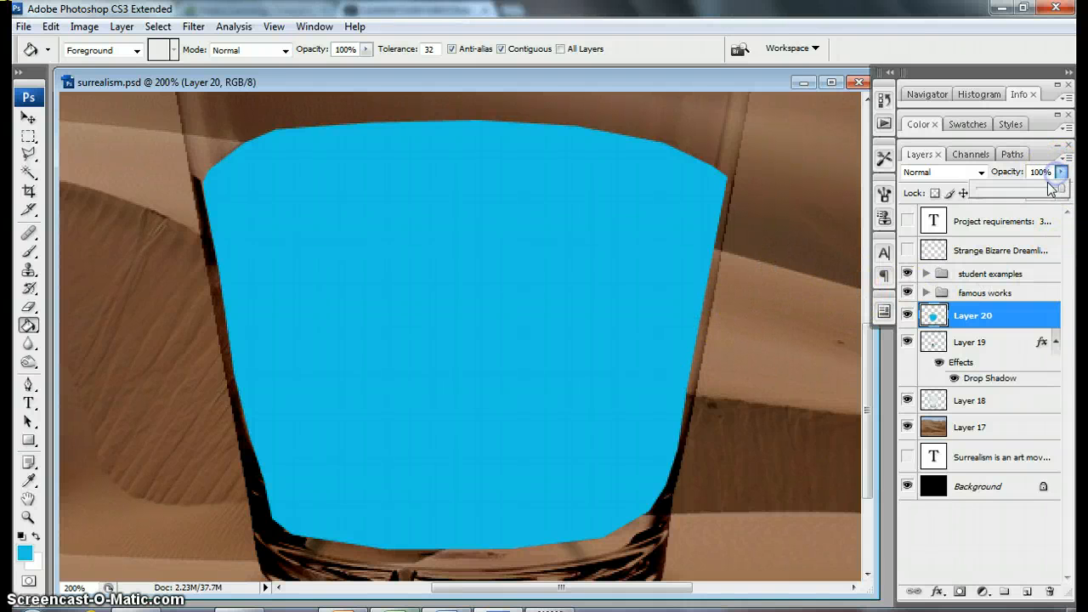
left_click_drag(1049, 194, 1001, 197)
key("ctrl+minus")
key("ctrl+minus")
key("ctrl+minus")
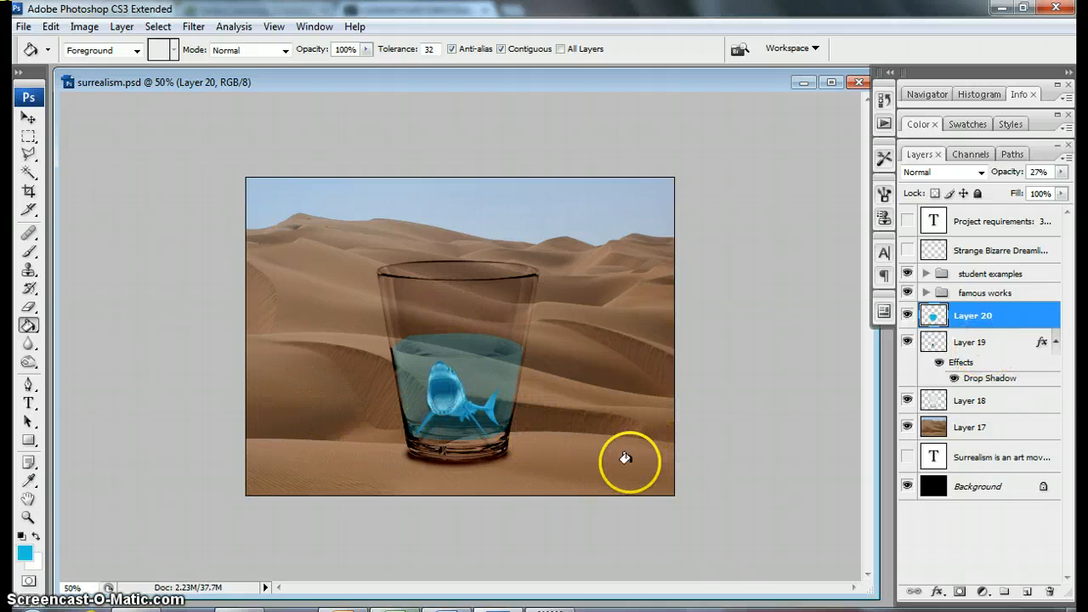
Step: Adjust the shark layer's Brightness/Contrast, with brightness at -9 and contrast at +100
left_click(995, 346)
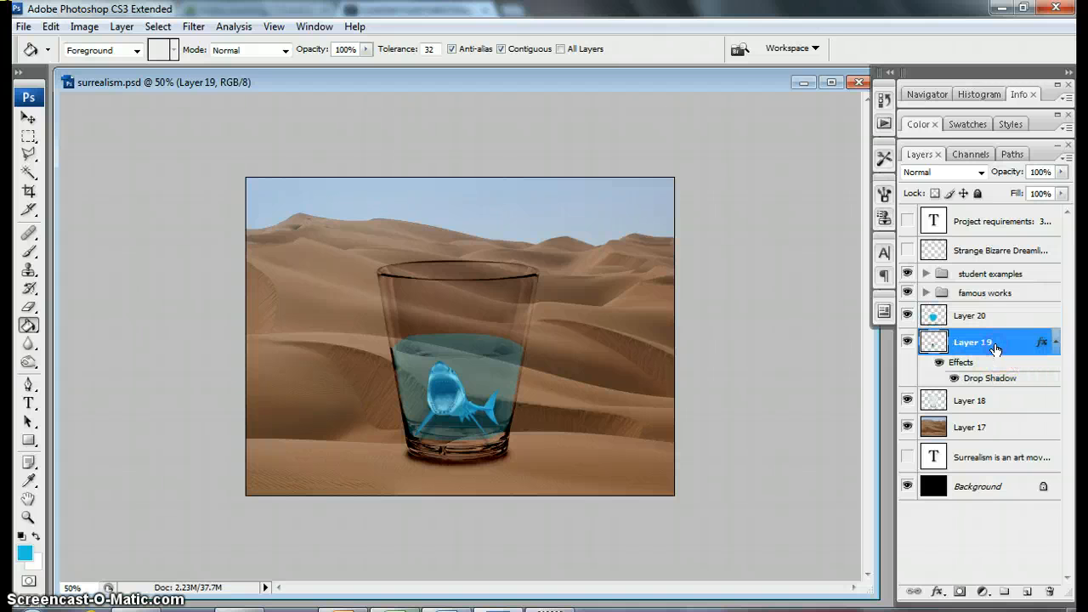
left_click(84, 26)
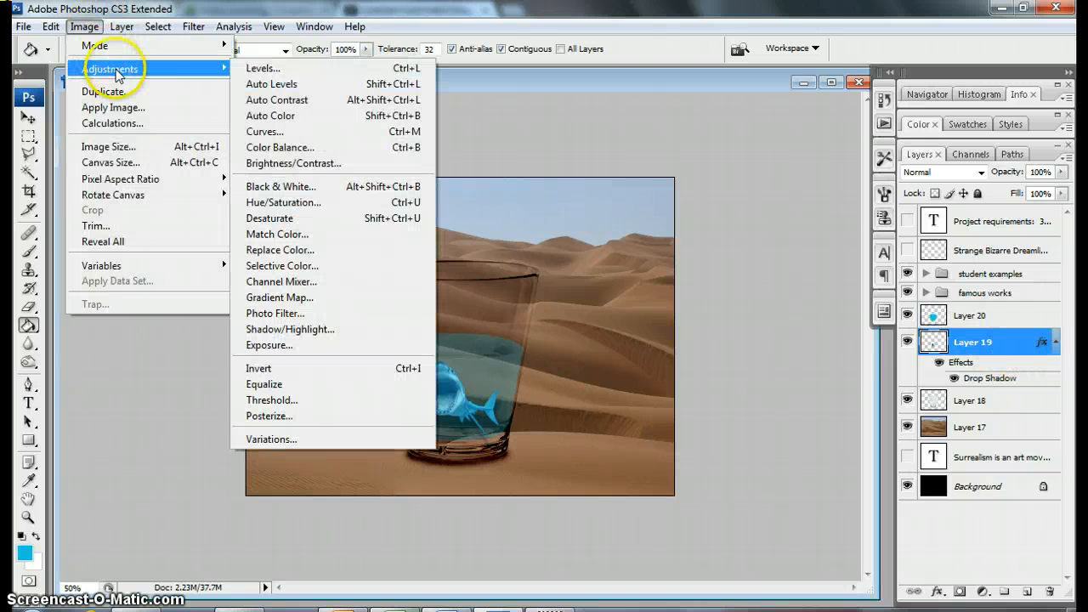
mouse_move(185, 74)
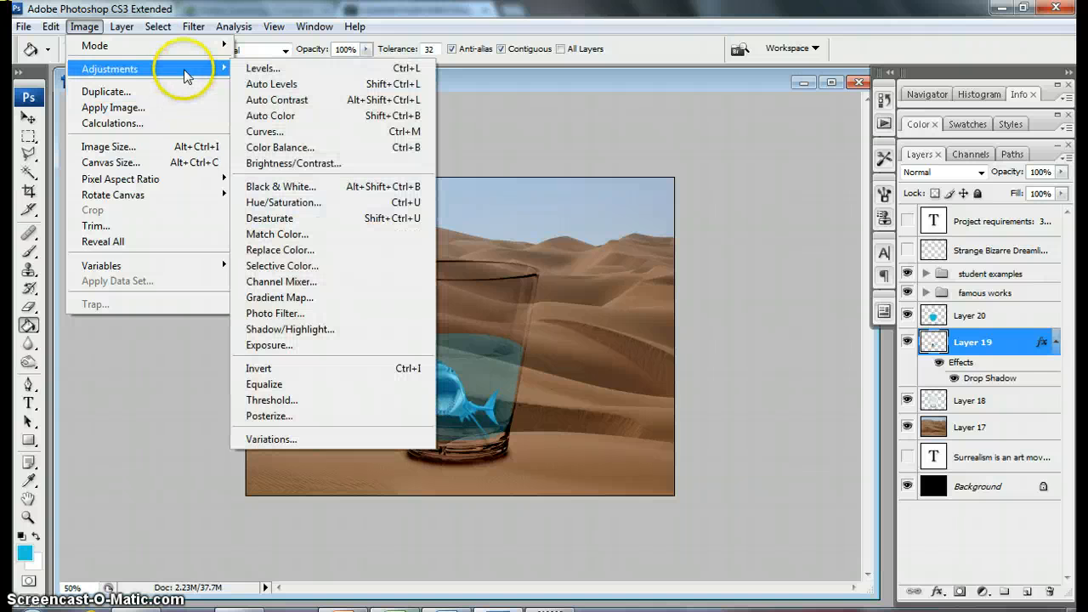
left_click(298, 163)
left_click_drag(704, 316, 696, 312)
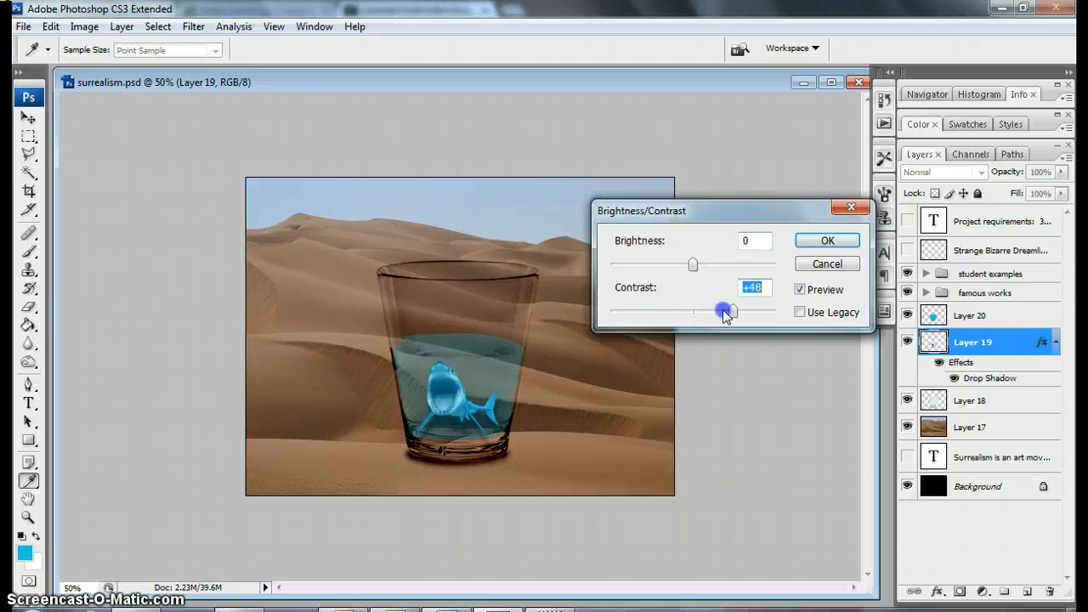
left_click_drag(693, 266, 688, 269)
left_click_drag(739, 315, 753, 316)
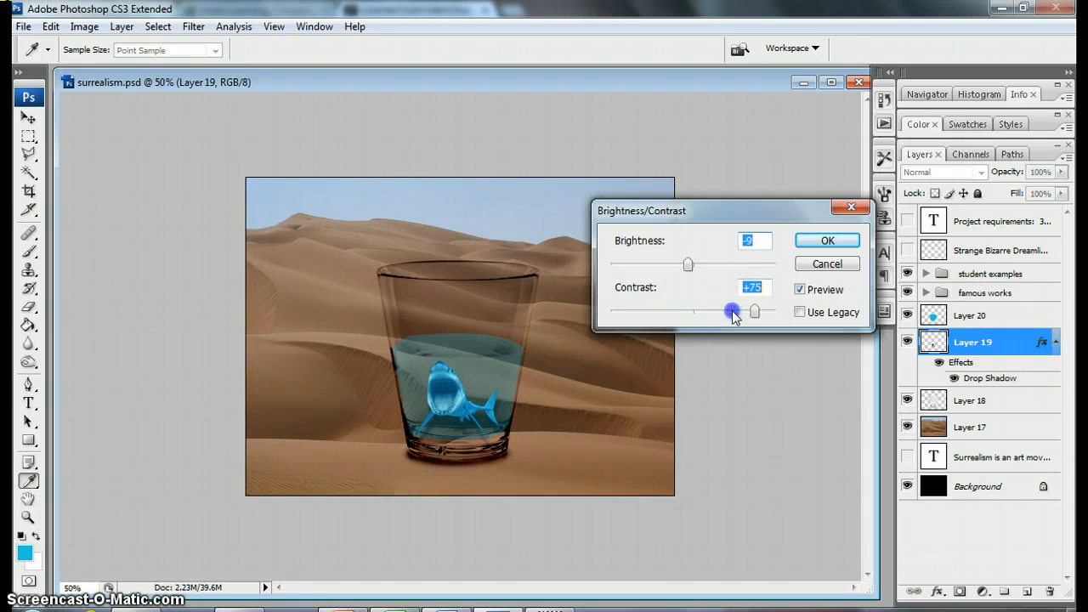
Step: Compare the shark with and without the adjustment using the preview option, and apply the Brightness/Contrast change
left_click(799, 290)
left_click(800, 290)
left_click(798, 292)
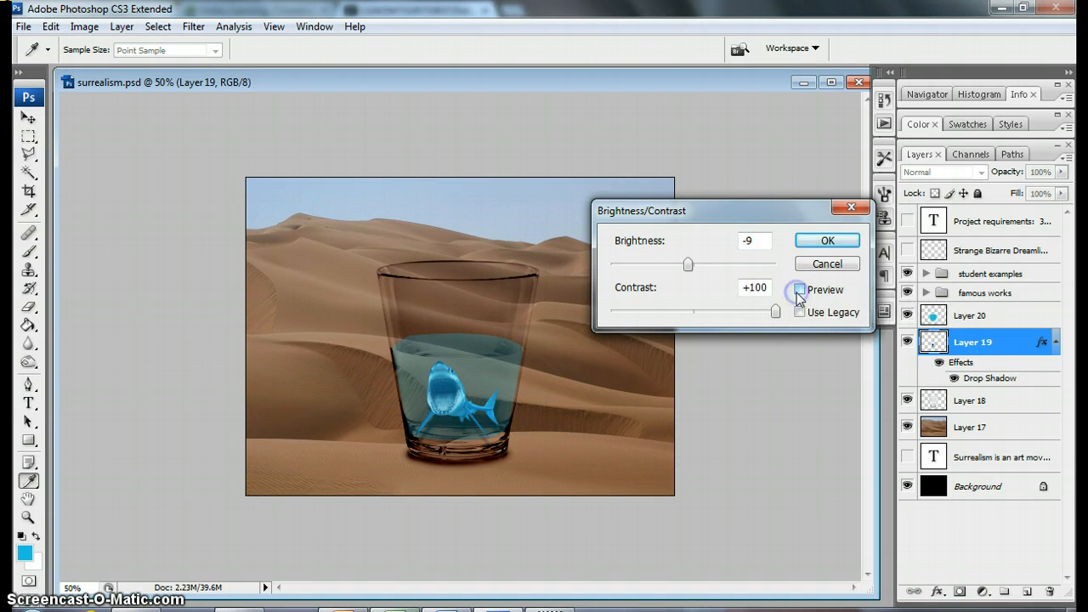
left_click(797, 293)
left_click(797, 293)
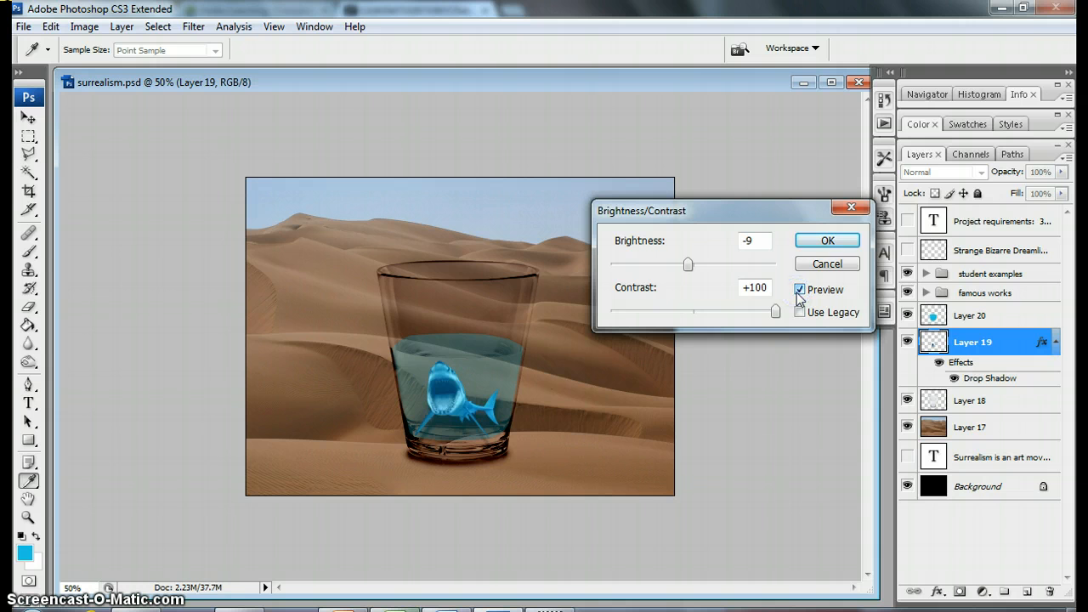
left_click(835, 241)
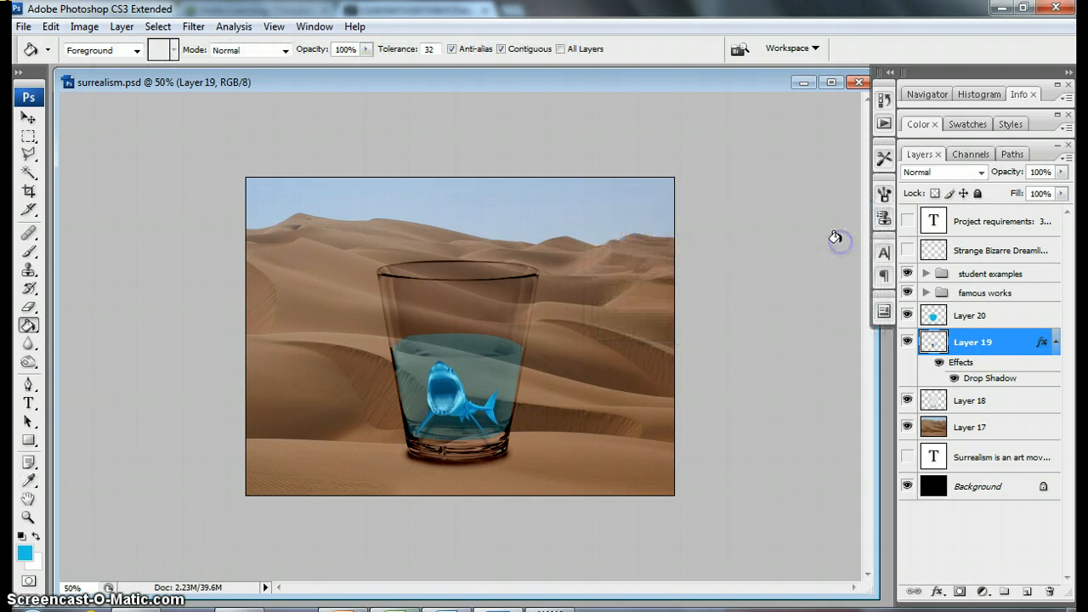
Step: Set up the Eraser with a soft 15 px brush at 0% hardness and 40% opacity
key("ctrl+plus")
key("ctrl+plus")
key("ctrl+plus")
key("ctrl+plus")
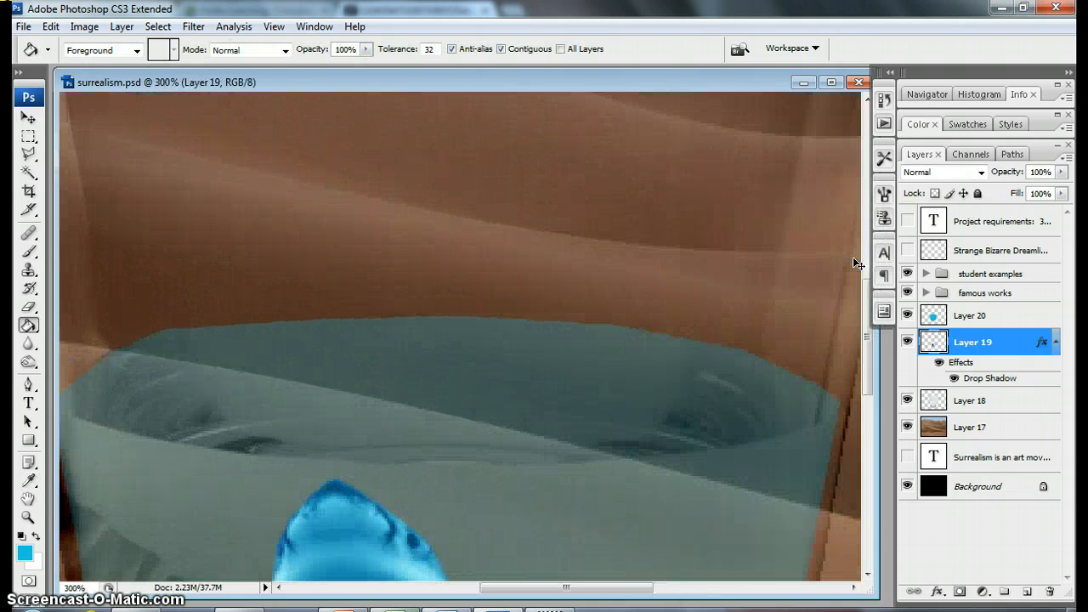
key("ctrl+minus")
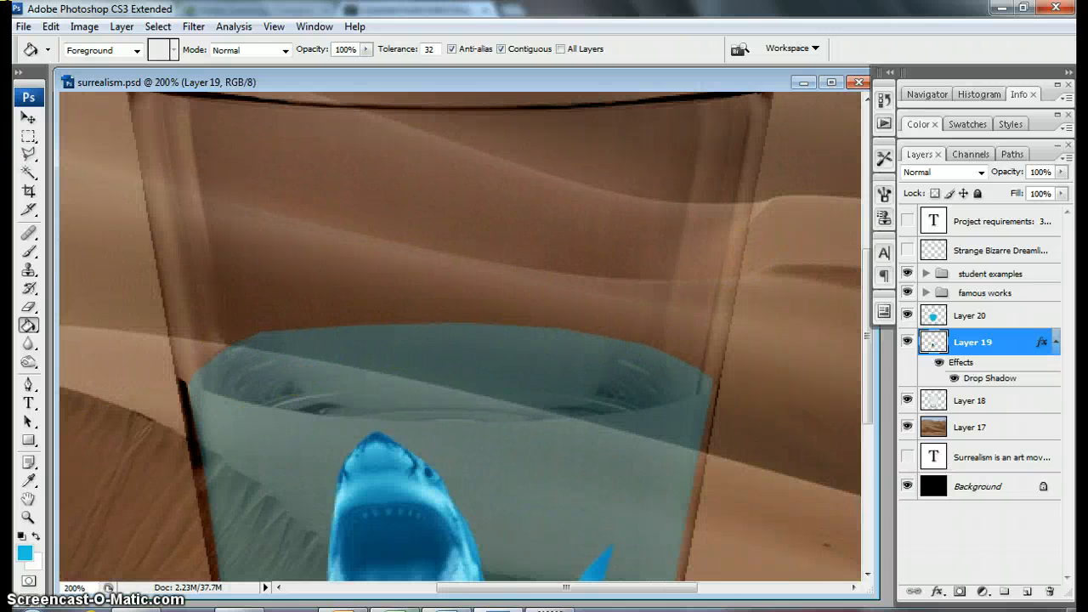
left_click(29, 306)
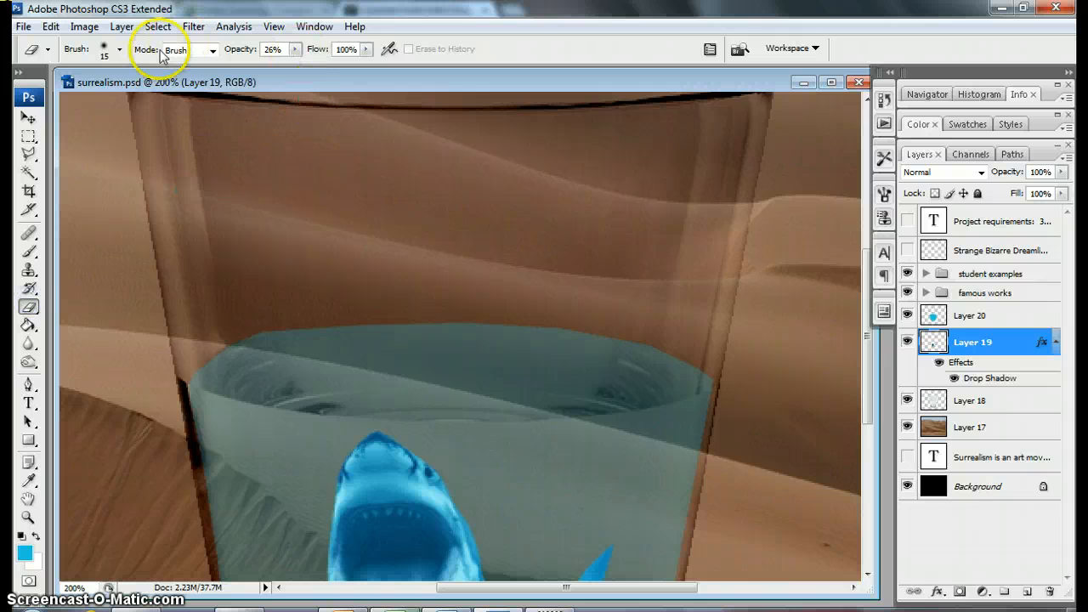
left_click(119, 49)
left_click(37, 153)
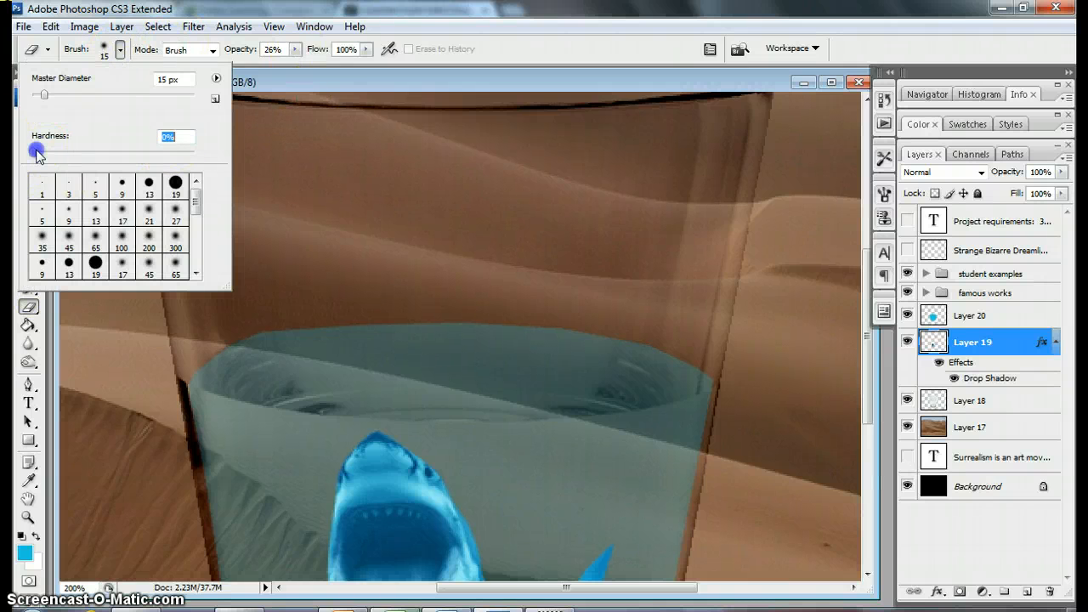
left_click_drag(295, 49, 294, 63)
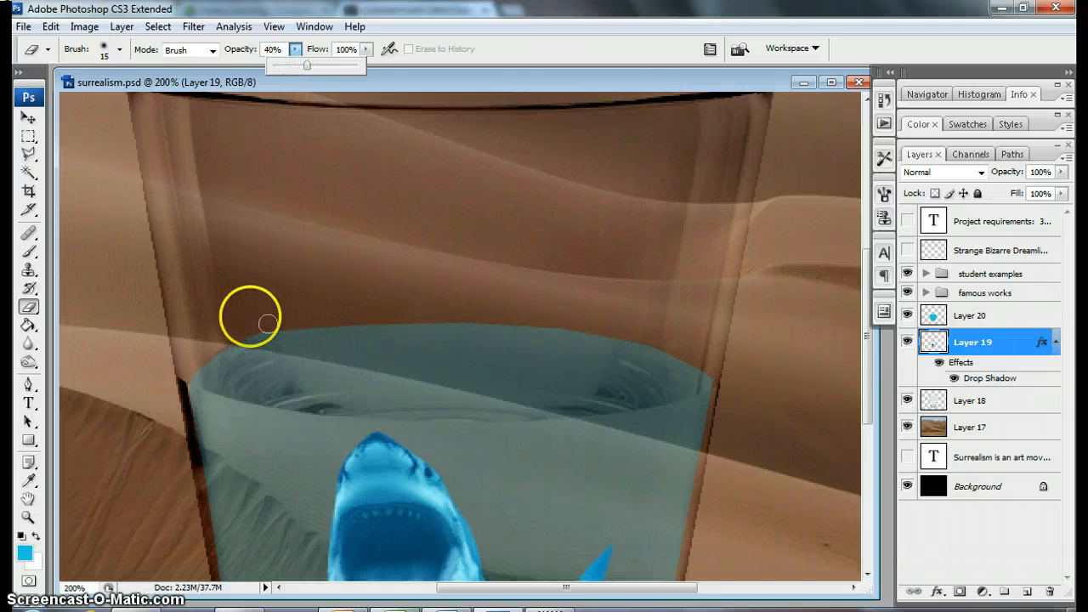
Step: On the blue water layer, soften the left and middle of the water's back rim, raising the Eraser opacity to 76%
left_click(973, 316)
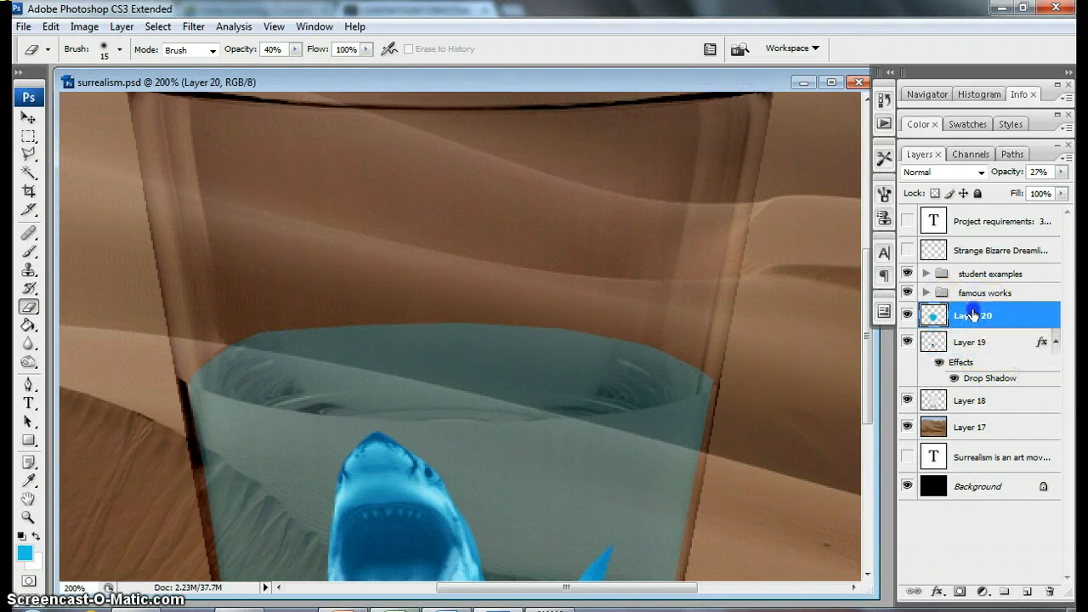
mouse_move(274, 321)
left_mouse_down()
mouse_move(246, 332)
mouse_move(284, 324)
mouse_move(243, 326)
mouse_move(259, 326)
mouse_move(221, 345)
mouse_move(286, 321)
mouse_move(337, 323)
mouse_move(225, 335)
mouse_move(328, 319)
mouse_move(498, 315)
left_mouse_up()
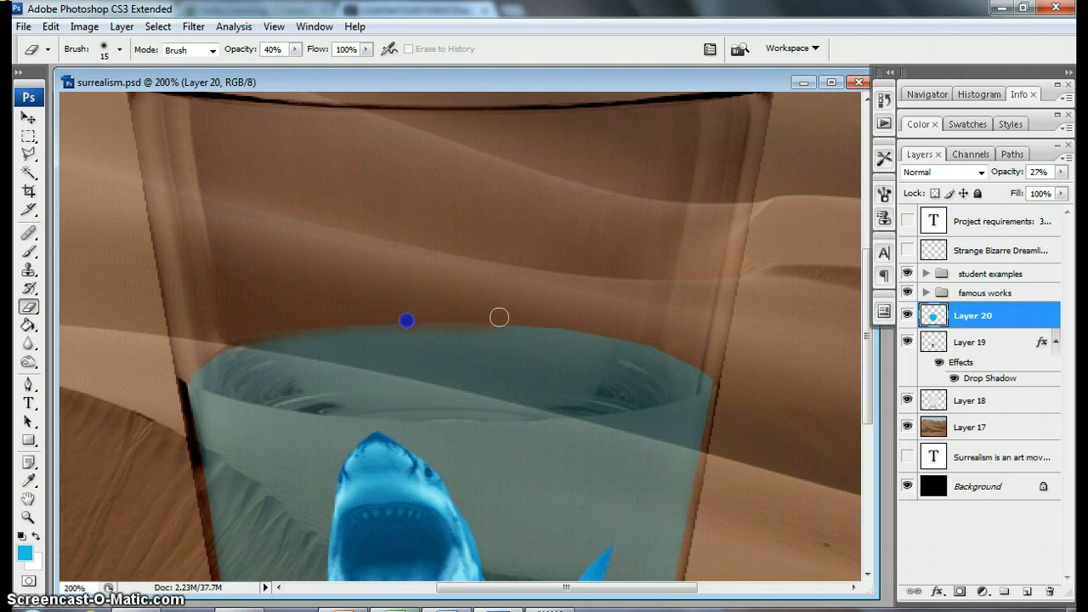
left_click(295, 49)
left_click_drag(298, 68, 326, 68)
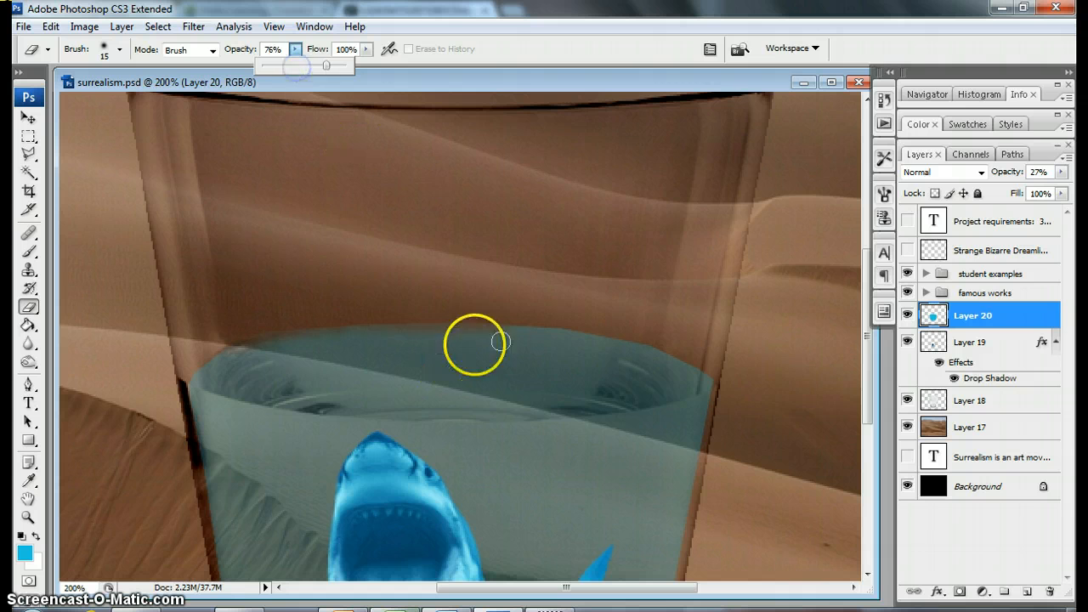
left_click(474, 316)
mouse_move(474, 316)
left_mouse_down()
mouse_move(331, 321)
mouse_move(245, 337)
left_mouse_up()
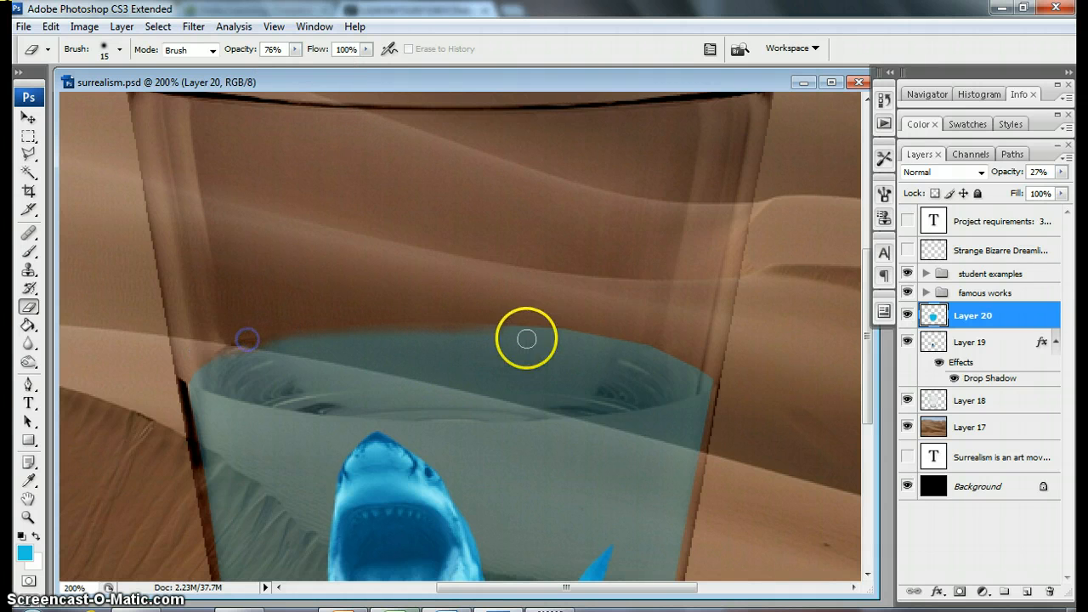
Step: Erase the hard edge along the right part of the water's back rim and at its lower right corner
mouse_move(498, 315)
left_mouse_down()
mouse_move(633, 337)
mouse_move(544, 323)
mouse_move(562, 322)
left_mouse_up()
left_click_drag(660, 343, 664, 344)
left_click_drag(668, 345, 700, 361)
left_click_drag(703, 364, 717, 374)
scroll(544, 371, "down", 5)
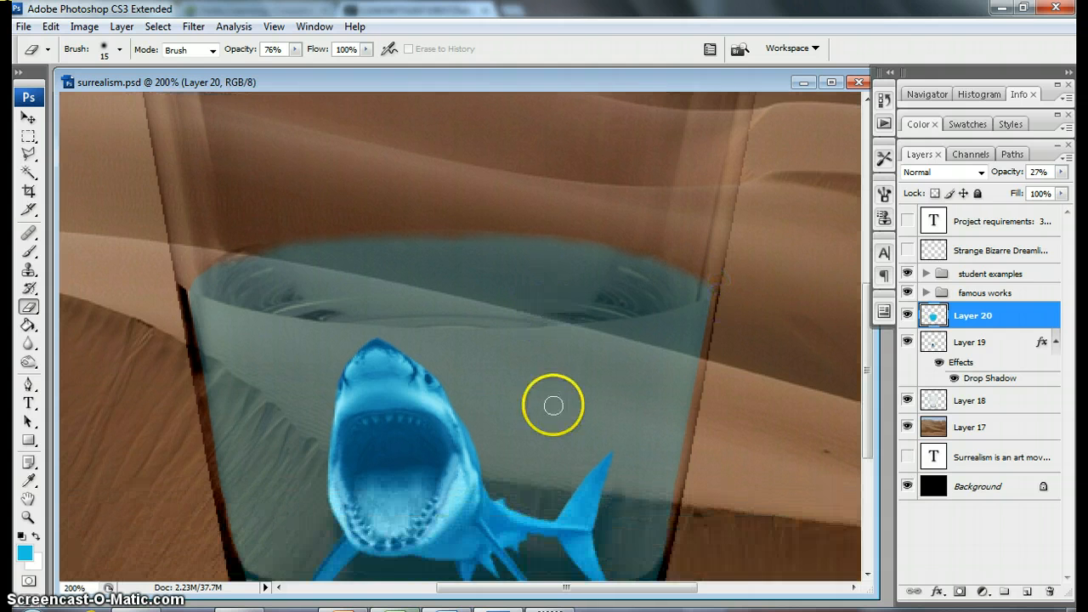
scroll(471, 440, "down", 2)
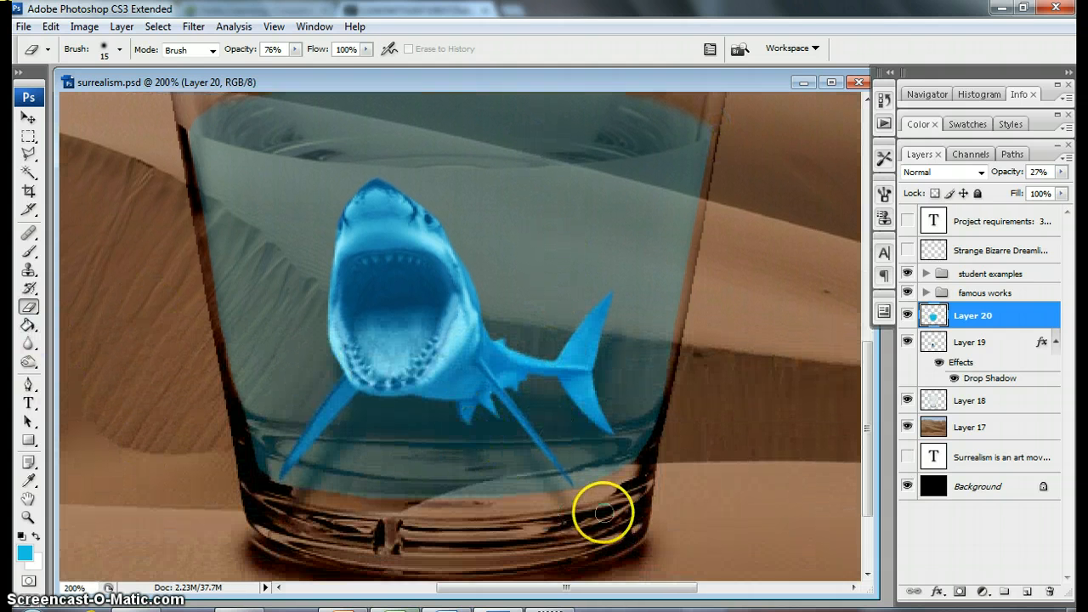
left_click_drag(596, 490, 648, 478)
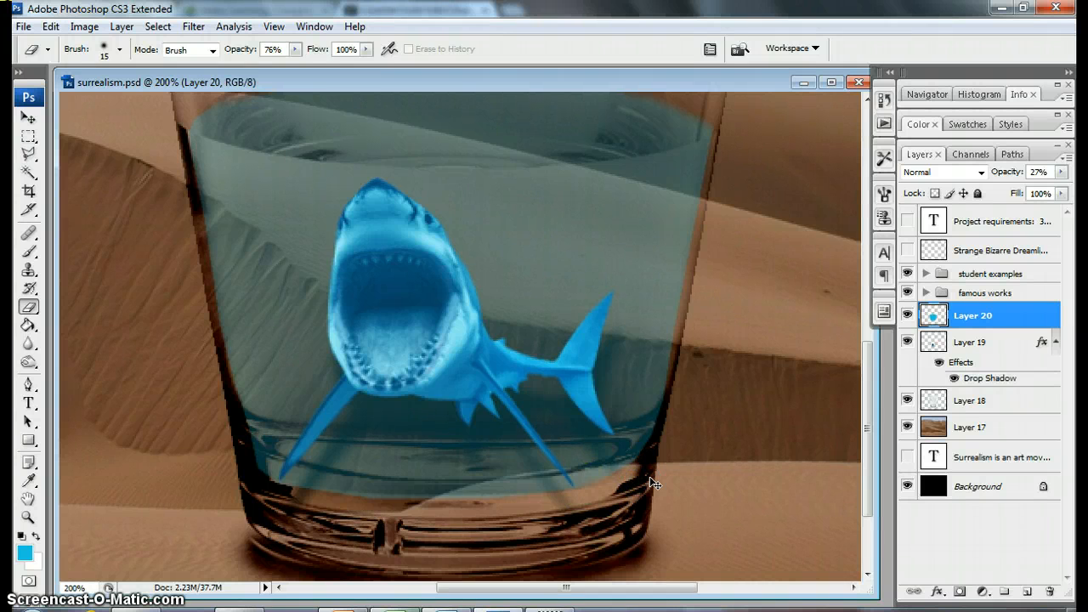
Step: Hide the student examples and famous works groups and all the composite layers, leaving only the Background shown
key("ctrl+minus")
key("ctrl+minus")
key("ctrl+minus")
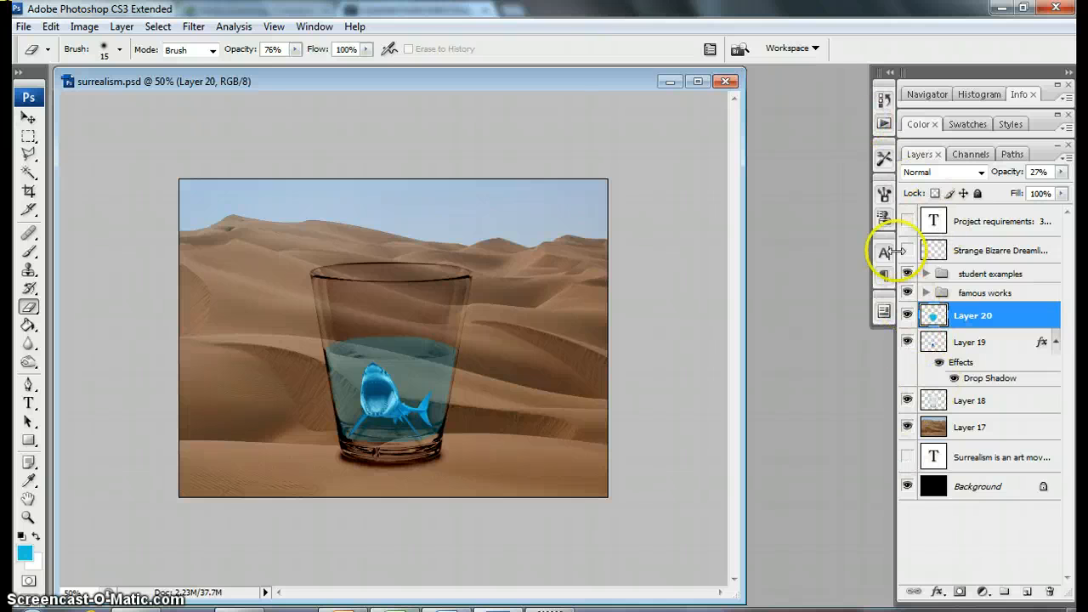
left_click_drag(909, 274, 897, 392)
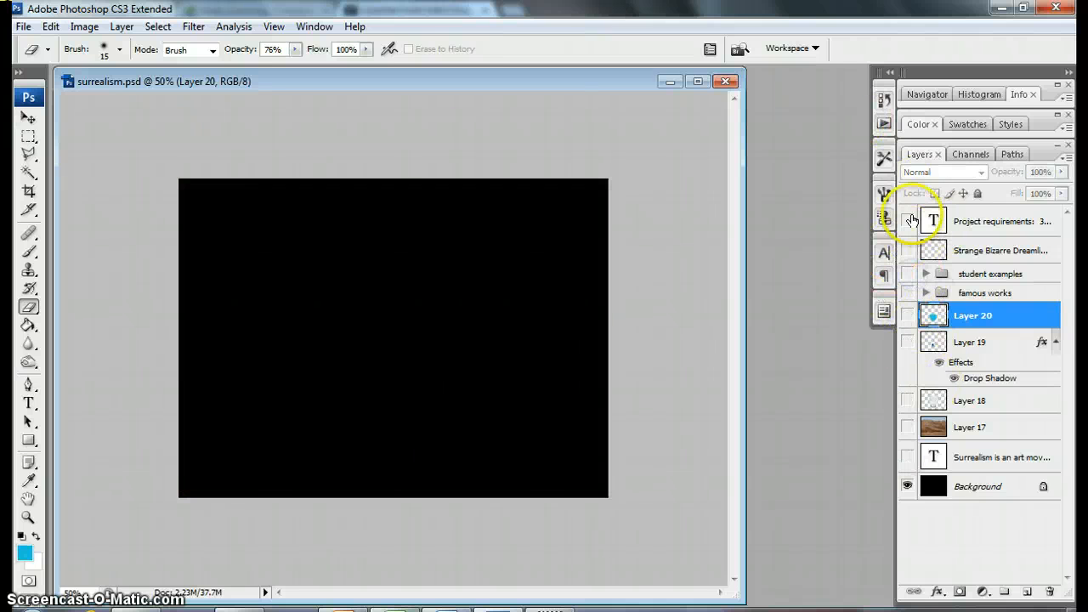